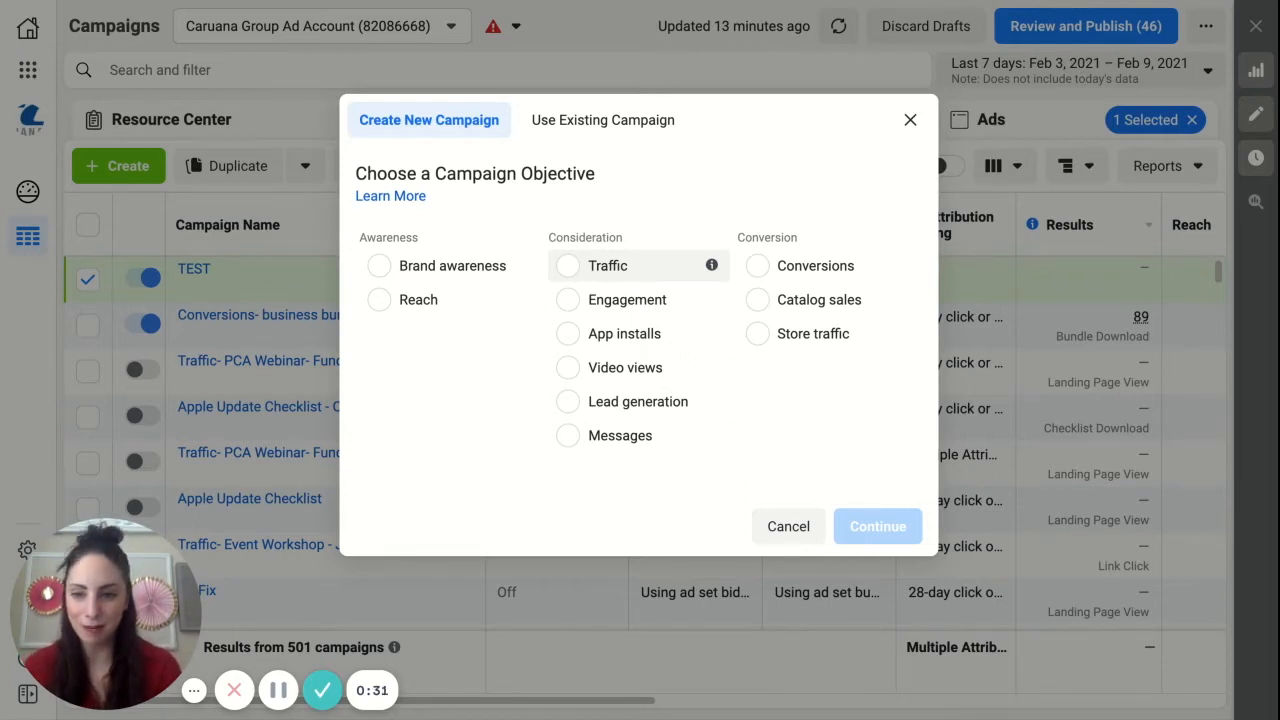
Step: Create a new campaign with the Traffic objective
{"action": "left_click", "coordinate": [608, 265]}
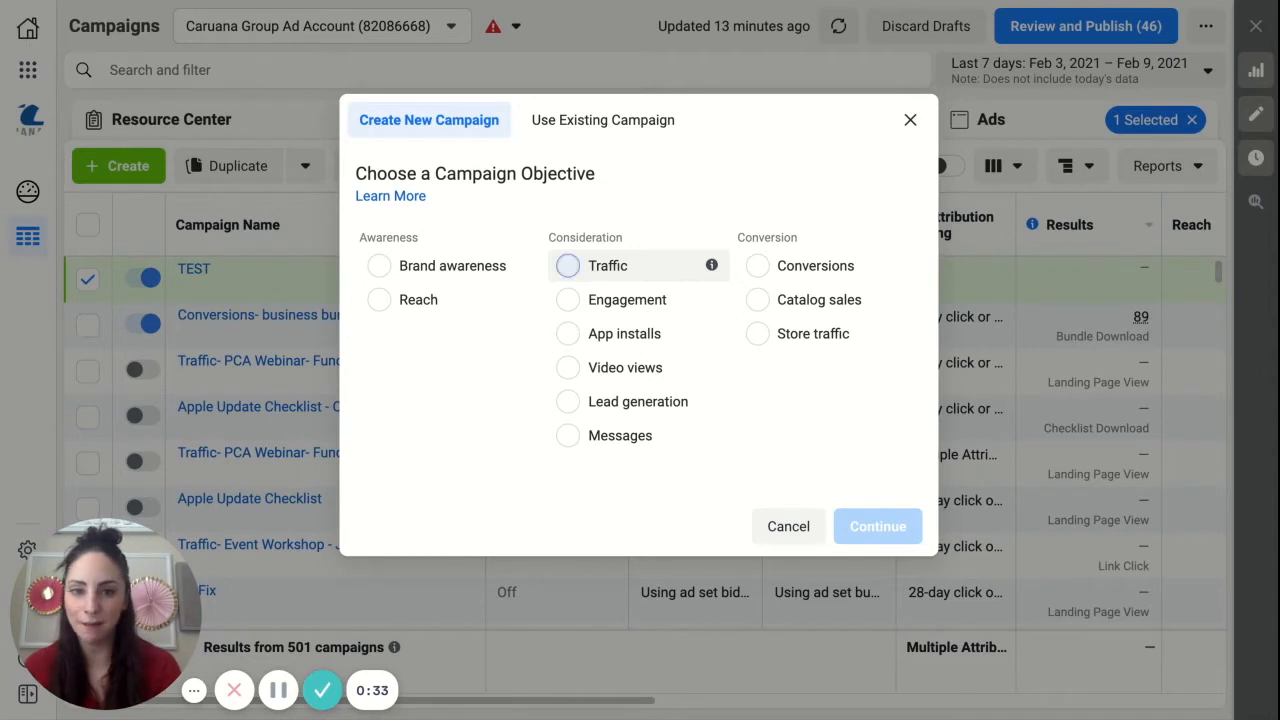
{"action": "scroll", "coordinate": [868, 630], "scroll_direction": "down", "scroll_amount": 1}
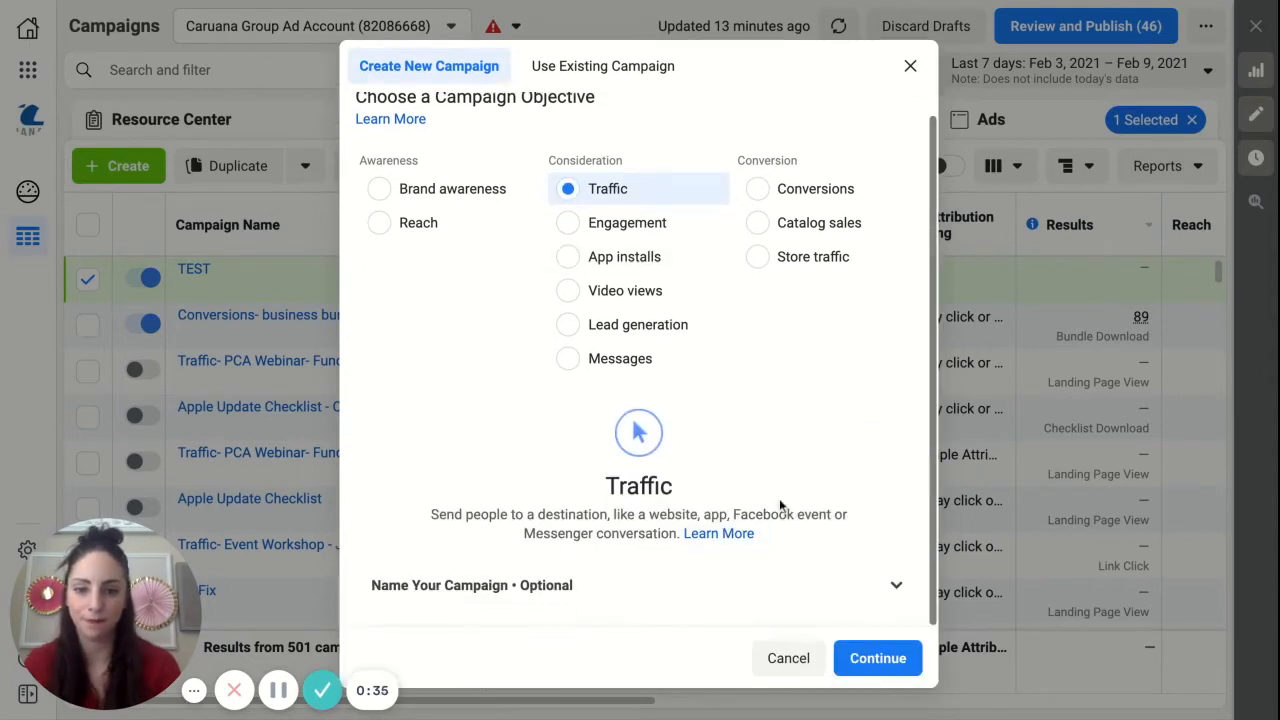
{"action": "left_click", "coordinate": [874, 652]}
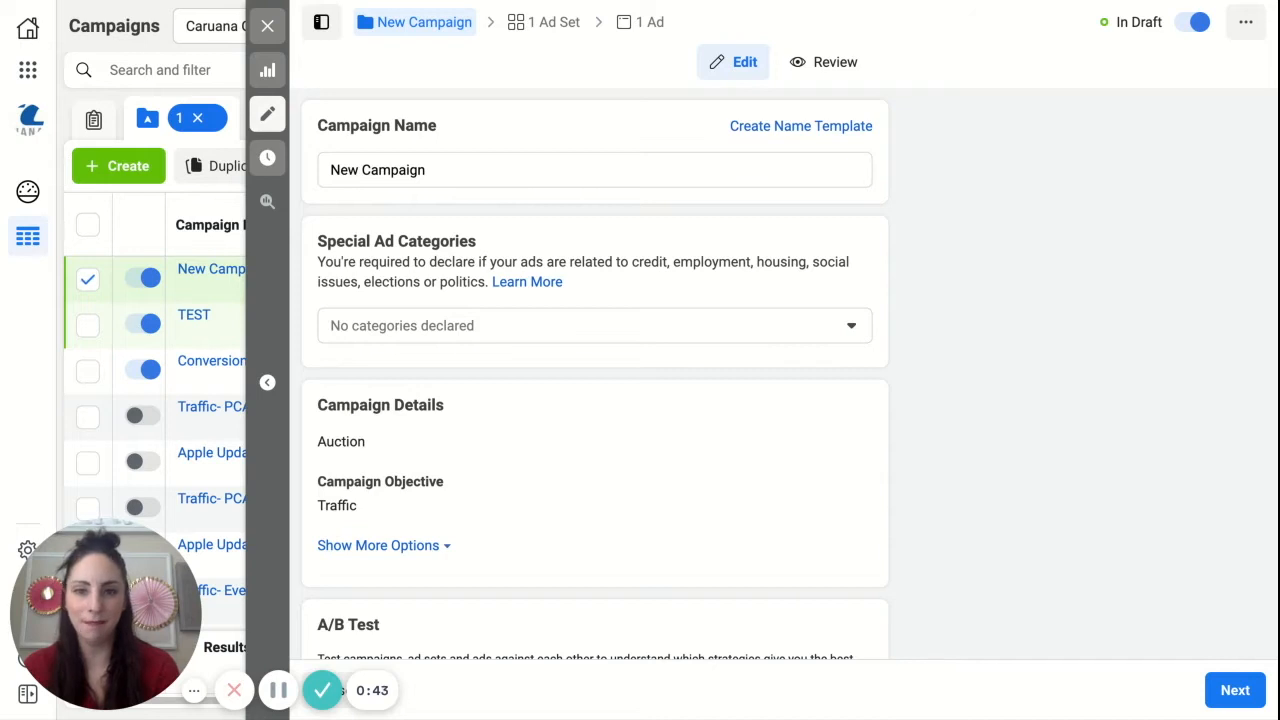
Step: Name the campaign TEST and continue to its ad set settings
{"action": "triple_click", "coordinate": [441, 166]}
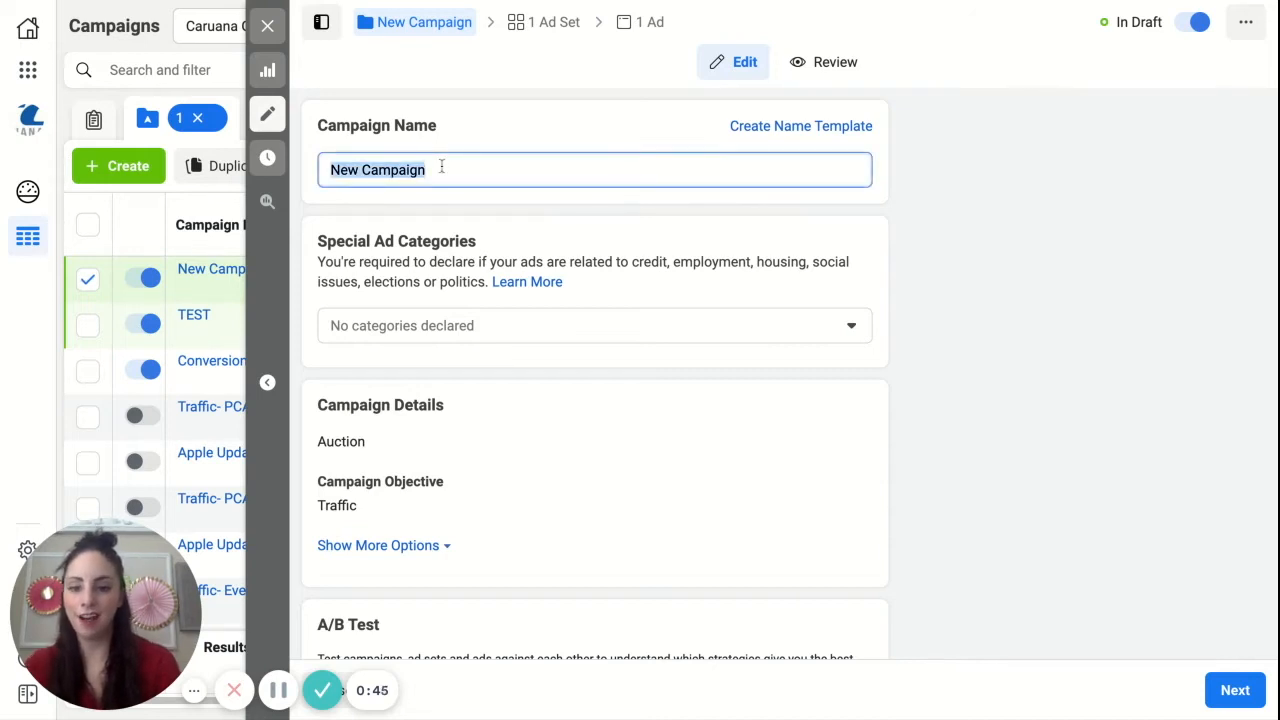
{"action": "type", "text": "TEST"}
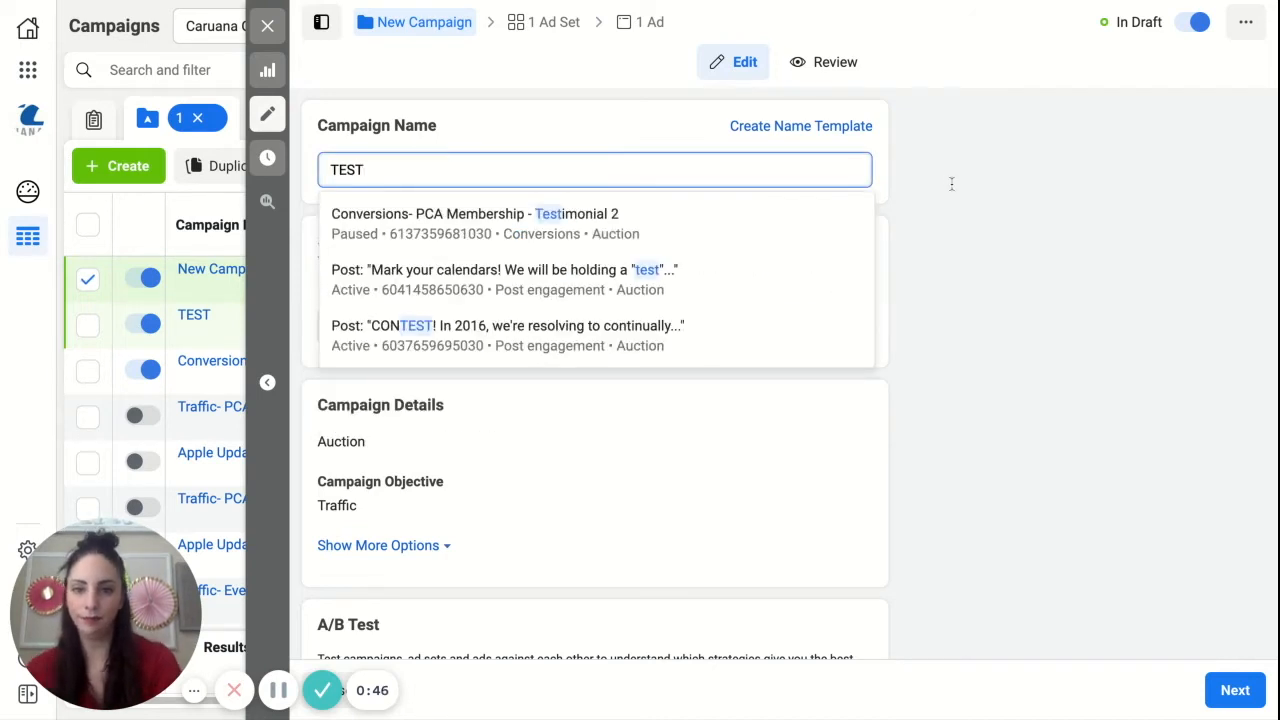
{"action": "left_click", "coordinate": [952, 184]}
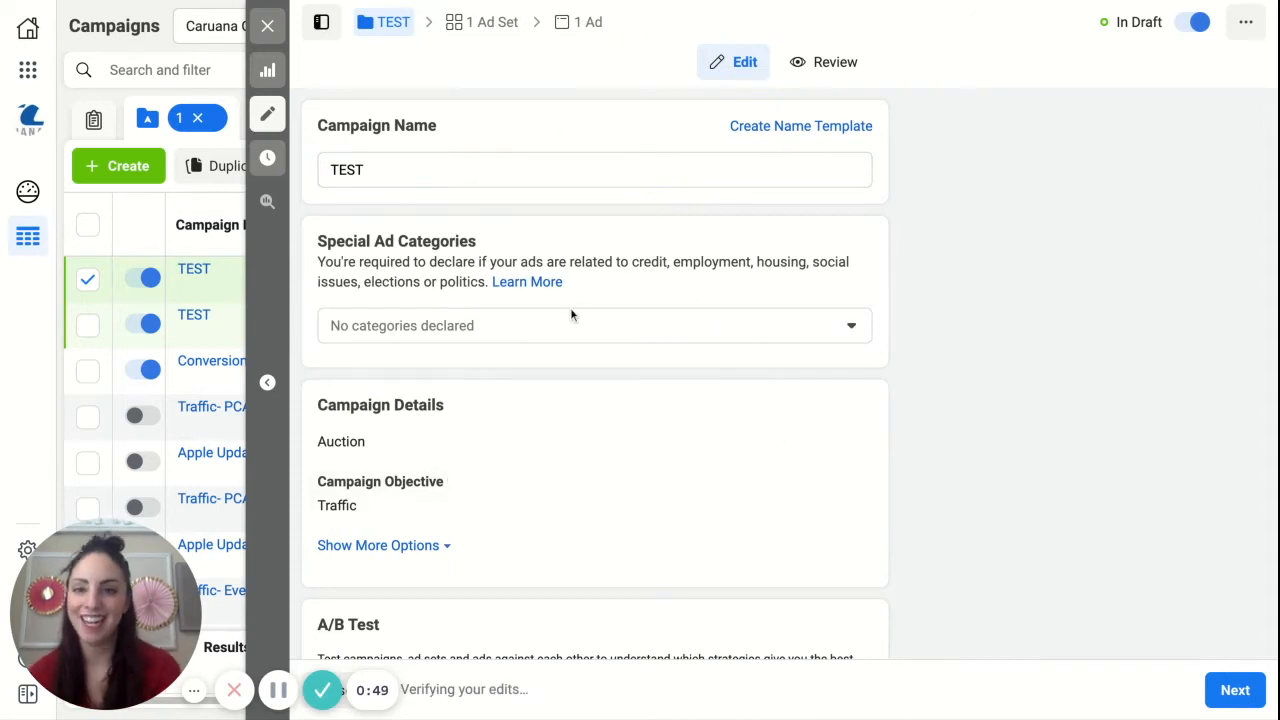
{"action": "scroll", "coordinate": [571, 315], "scroll_direction": "down", "scroll_amount": 2}
{"action": "scroll", "coordinate": [570, 307], "scroll_direction": "down", "scroll_amount": 2}
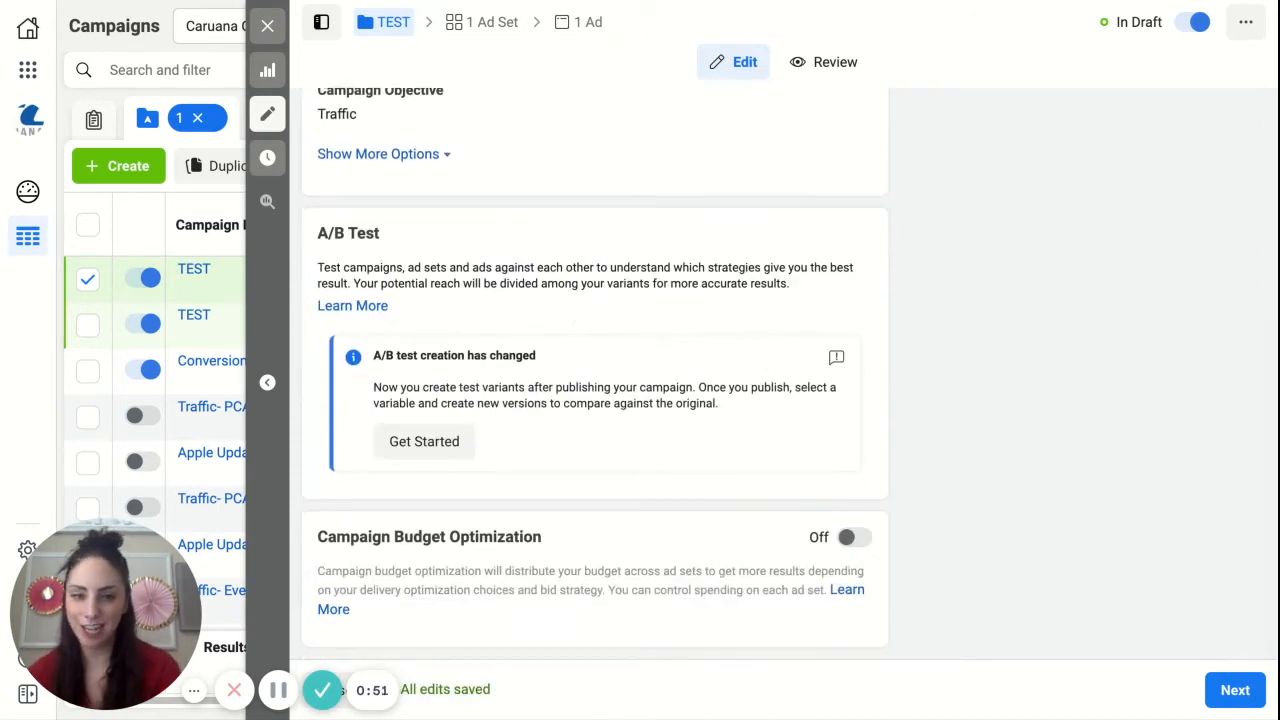
{"action": "left_click", "coordinate": [1239, 692]}
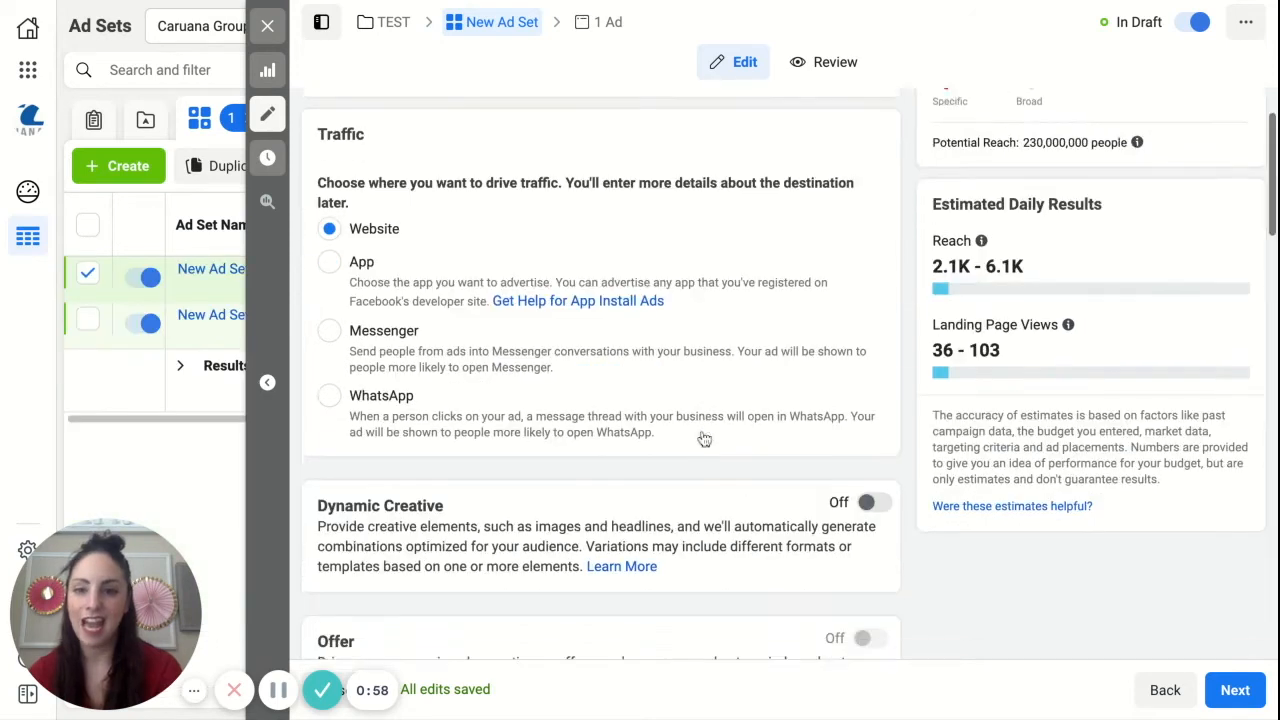
Step: Target the ad set at the existing Lookalike (US, 1%) custom audience based on web visitors over 365 days
{"action": "scroll", "coordinate": [704, 440], "scroll_direction": "down", "scroll_amount": 1}
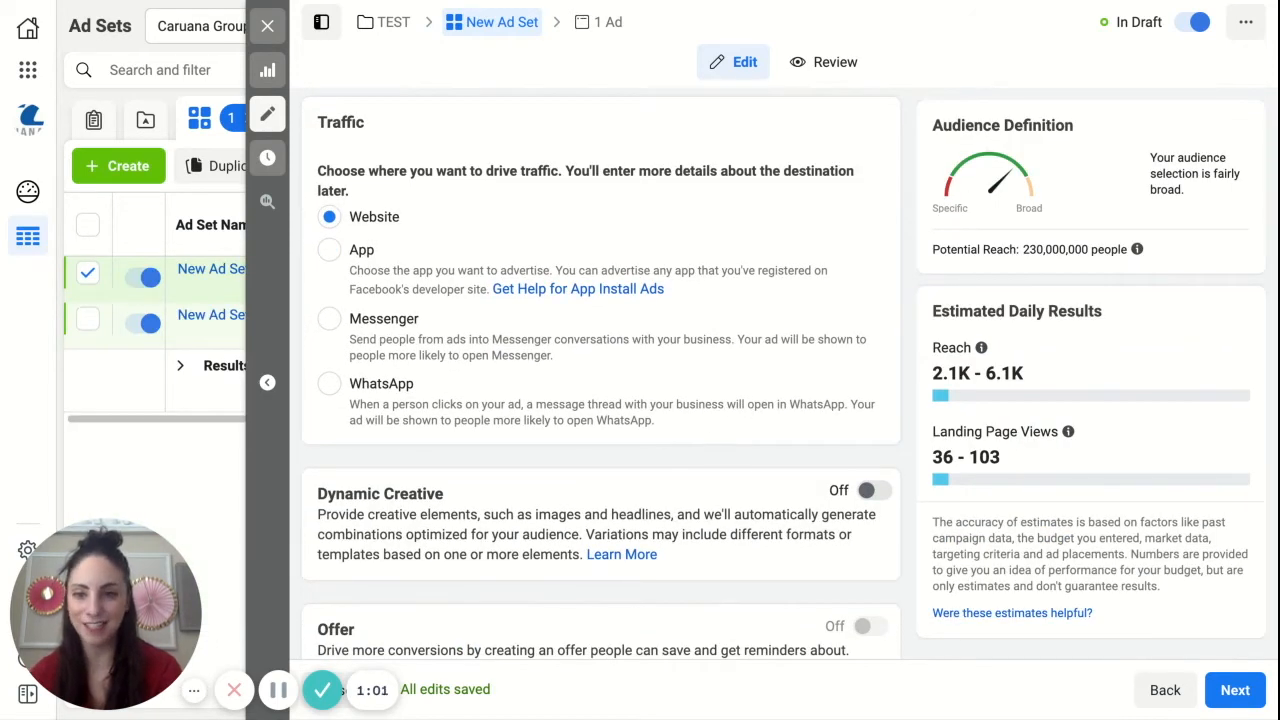
{"action": "scroll", "coordinate": [600, 400], "scroll_direction": "down", "scroll_amount": 4}
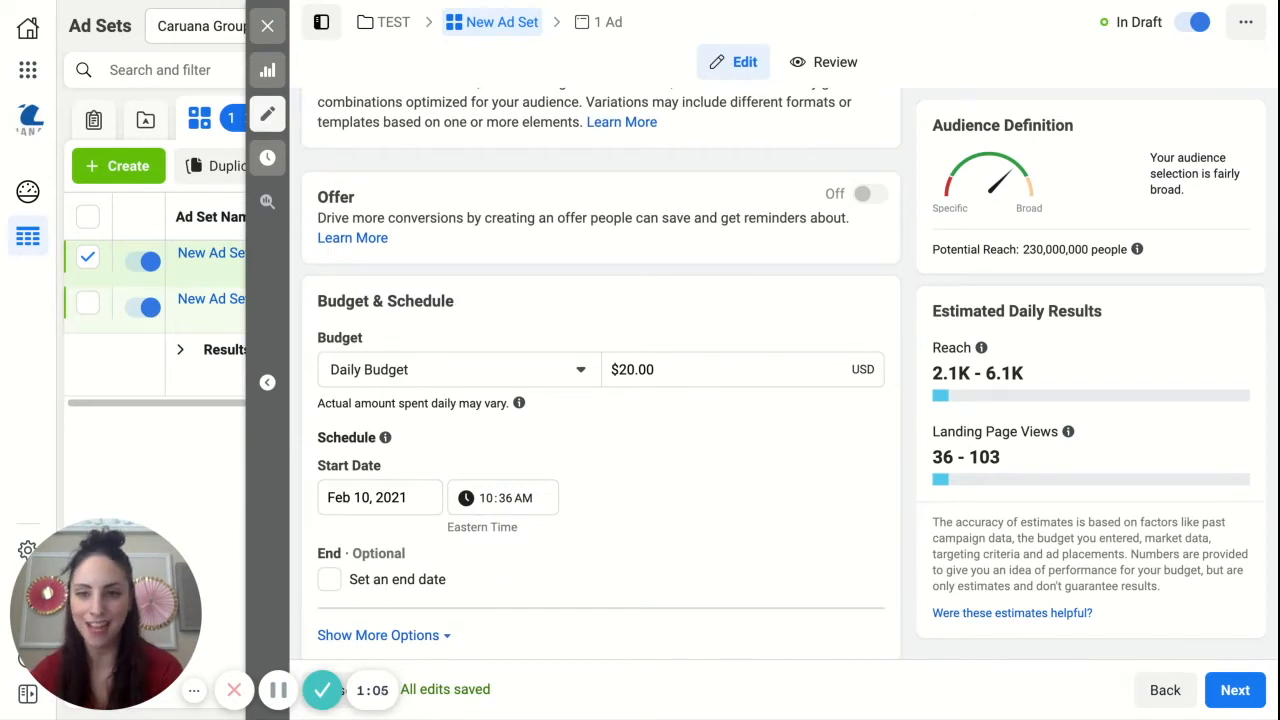
{"action": "scroll", "coordinate": [600, 400], "scroll_direction": "down", "scroll_amount": 3}
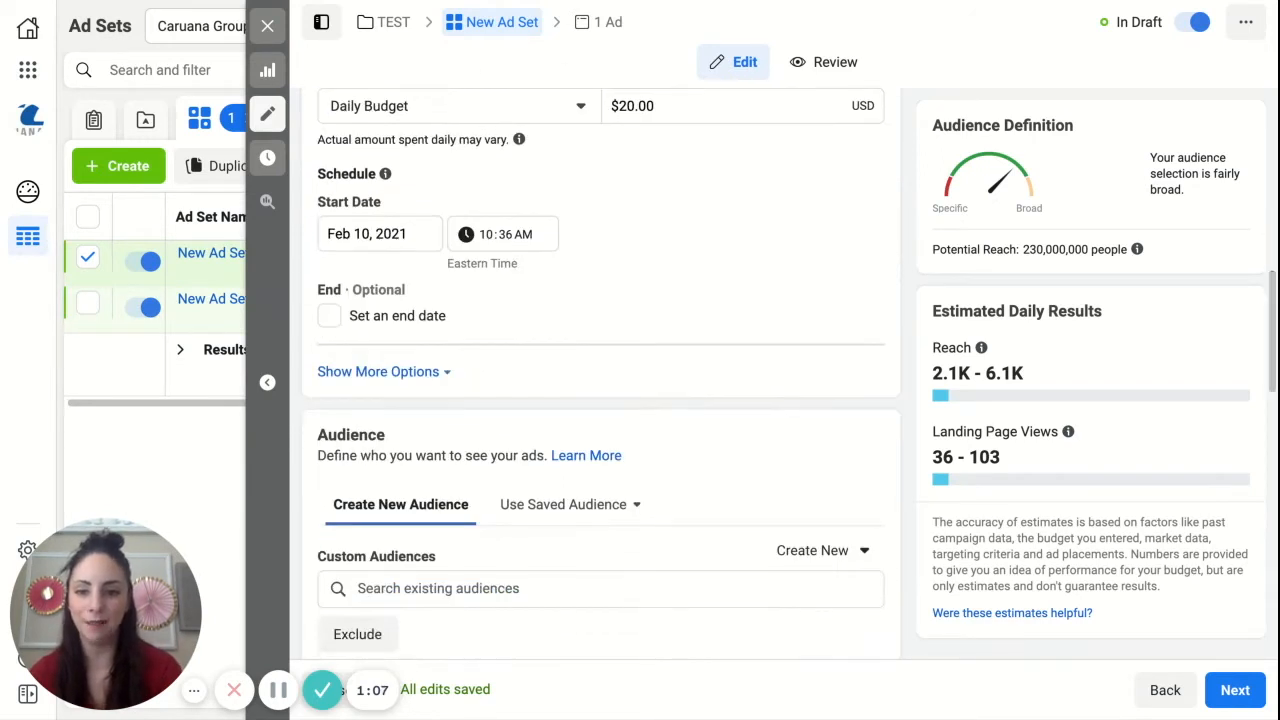
{"action": "scroll", "coordinate": [600, 400], "scroll_direction": "down", "scroll_amount": 1}
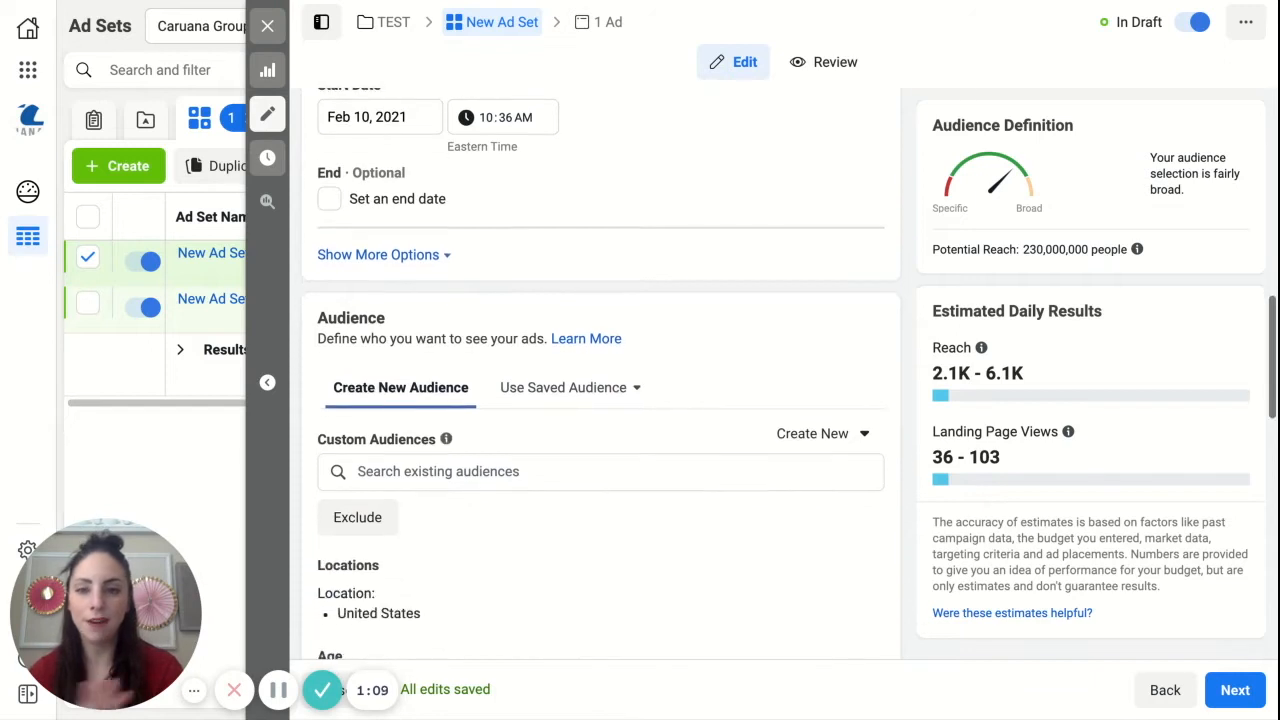
{"action": "scroll", "coordinate": [684, 413], "scroll_direction": "down", "scroll_amount": 2}
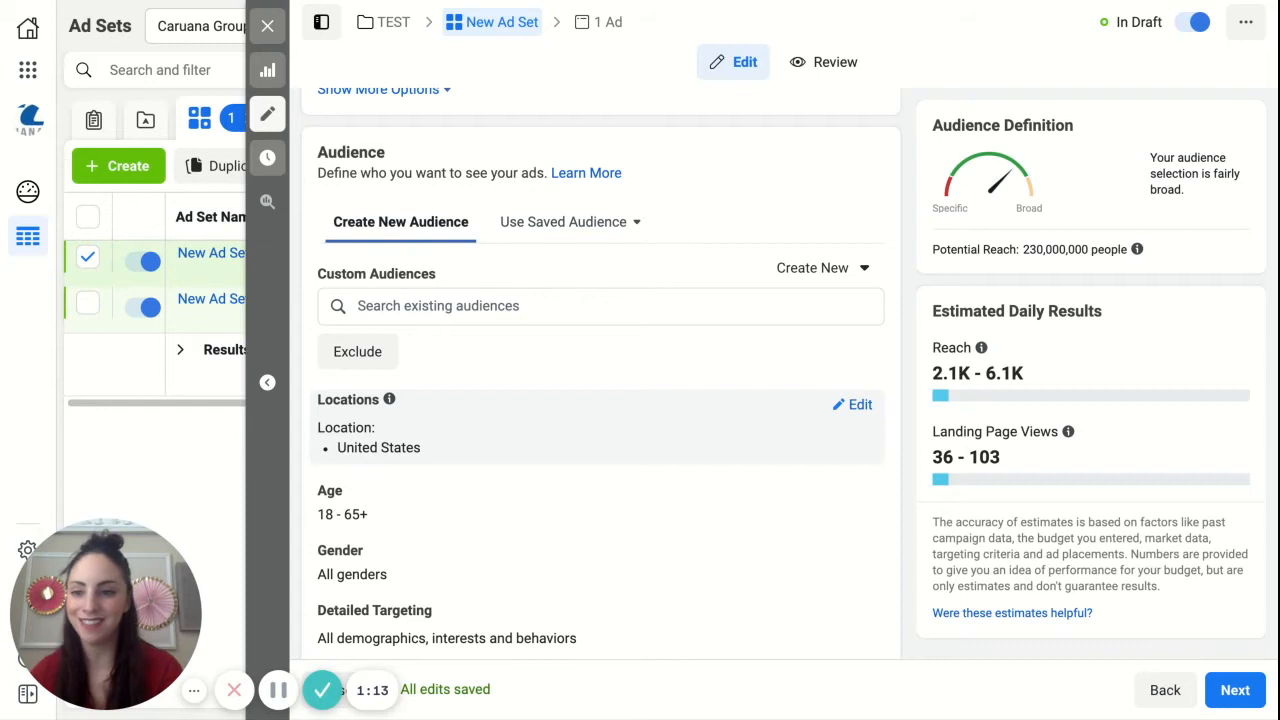
{"action": "left_click", "coordinate": [431, 306]}
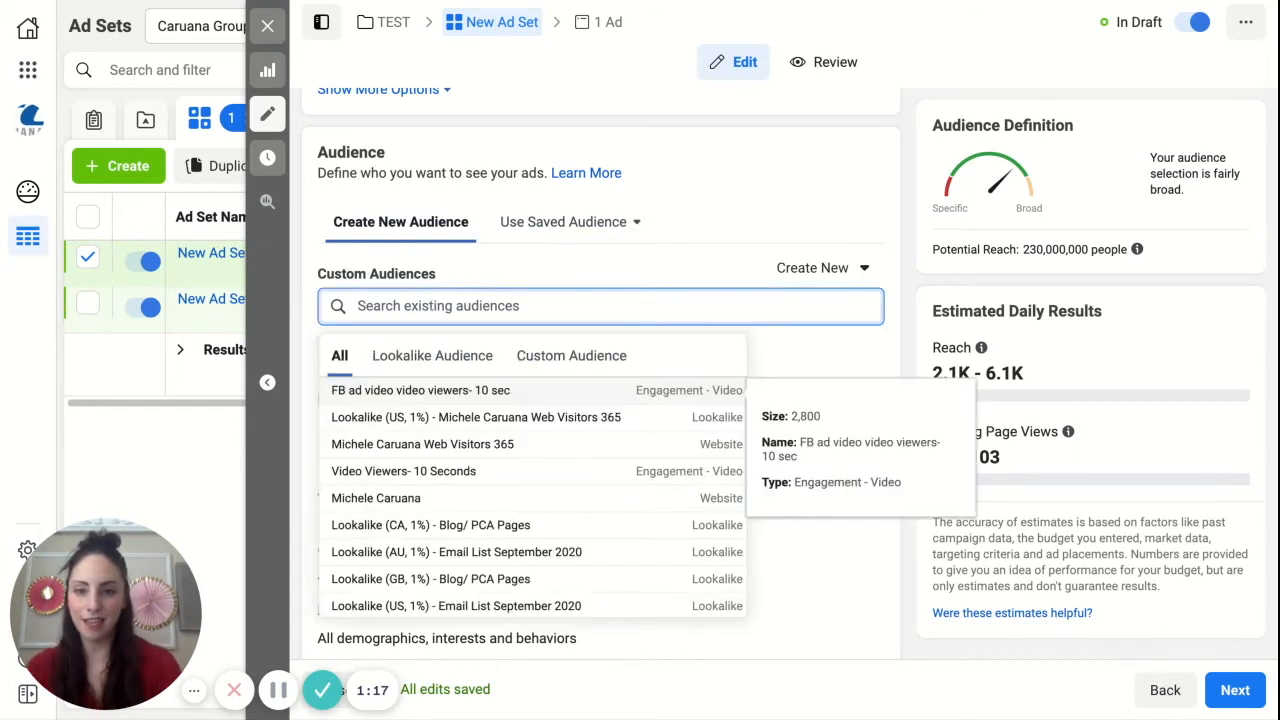
{"action": "left_click", "coordinate": [491, 418]}
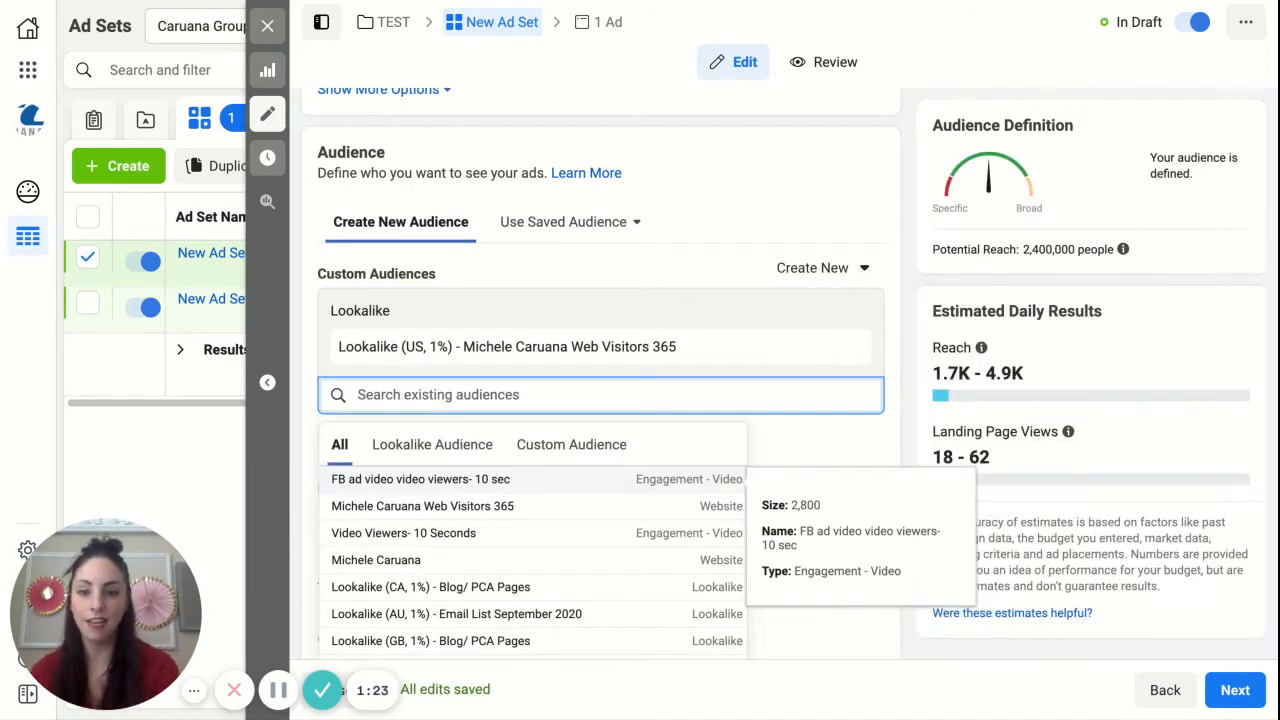
{"action": "left_click", "coordinate": [644, 303]}
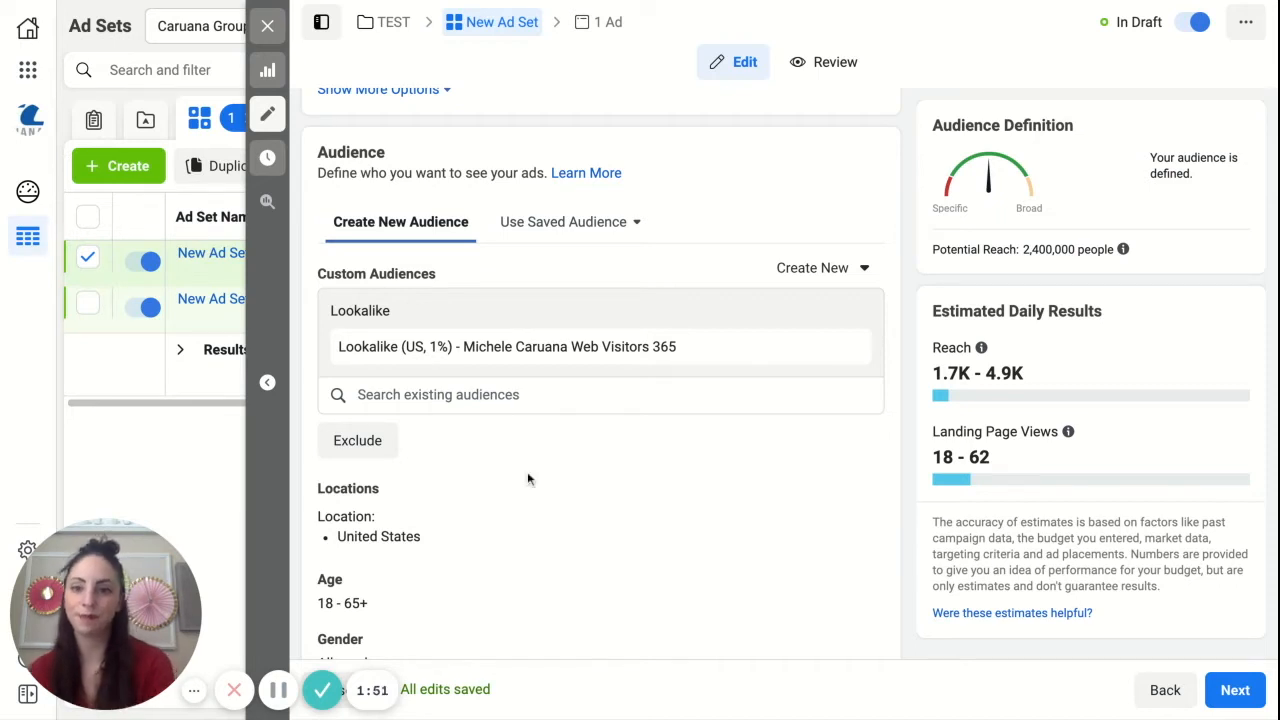
Step: Review the ad set's location, age, gender, detailed targeting, placements, and optimization and delivery settings
{"action": "scroll", "coordinate": [527, 475], "scroll_direction": "down", "scroll_amount": 1}
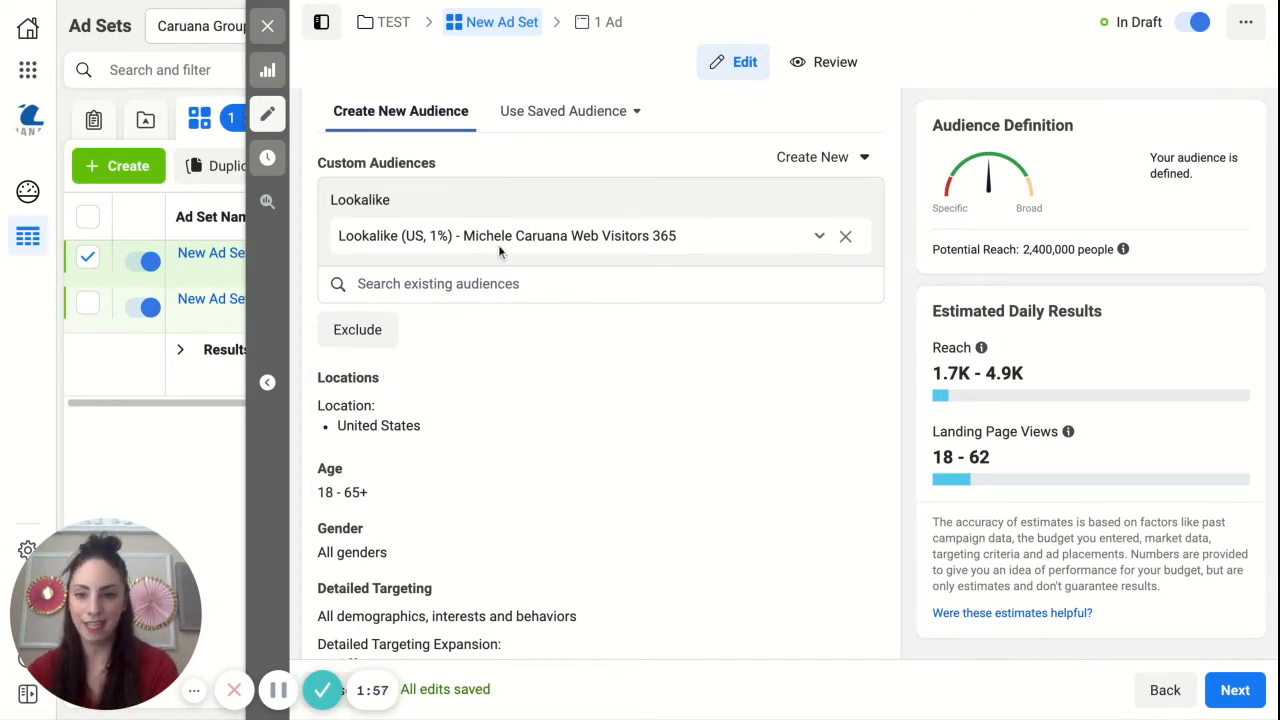
{"action": "scroll", "coordinate": [501, 347], "scroll_direction": "down", "scroll_amount": 2}
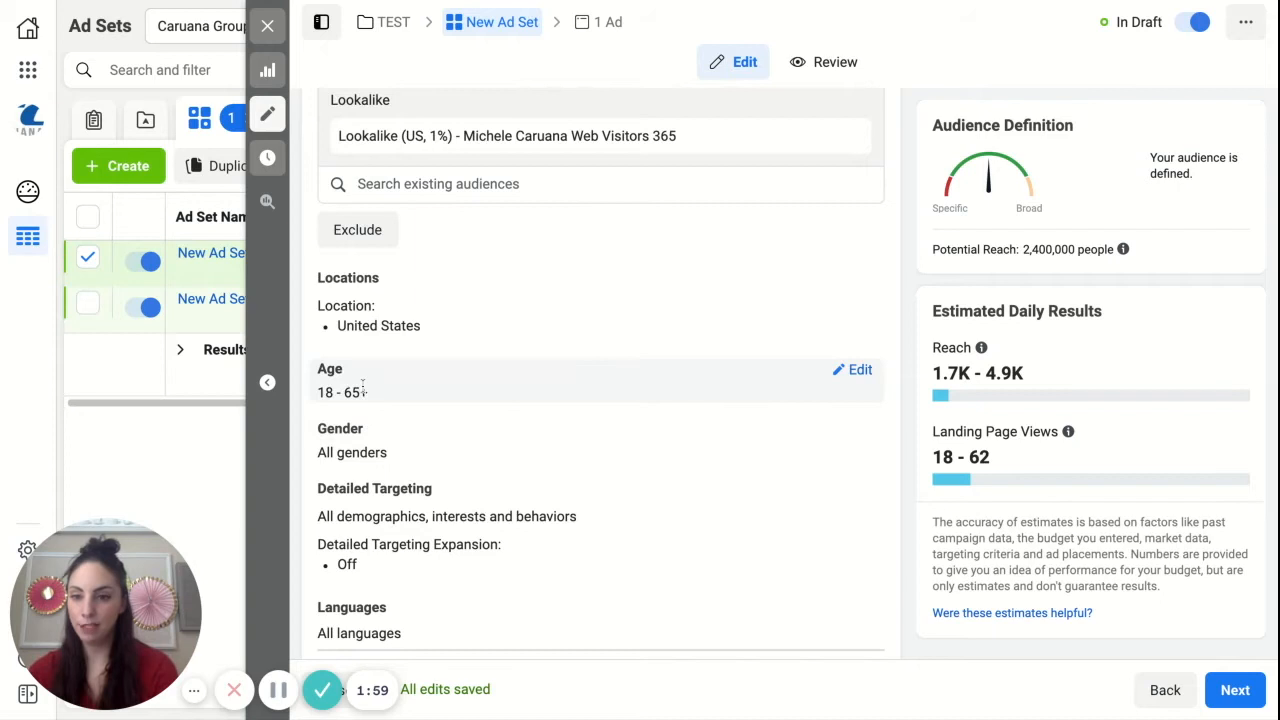
{"action": "scroll", "coordinate": [363, 217], "scroll_direction": "up", "scroll_amount": 2}
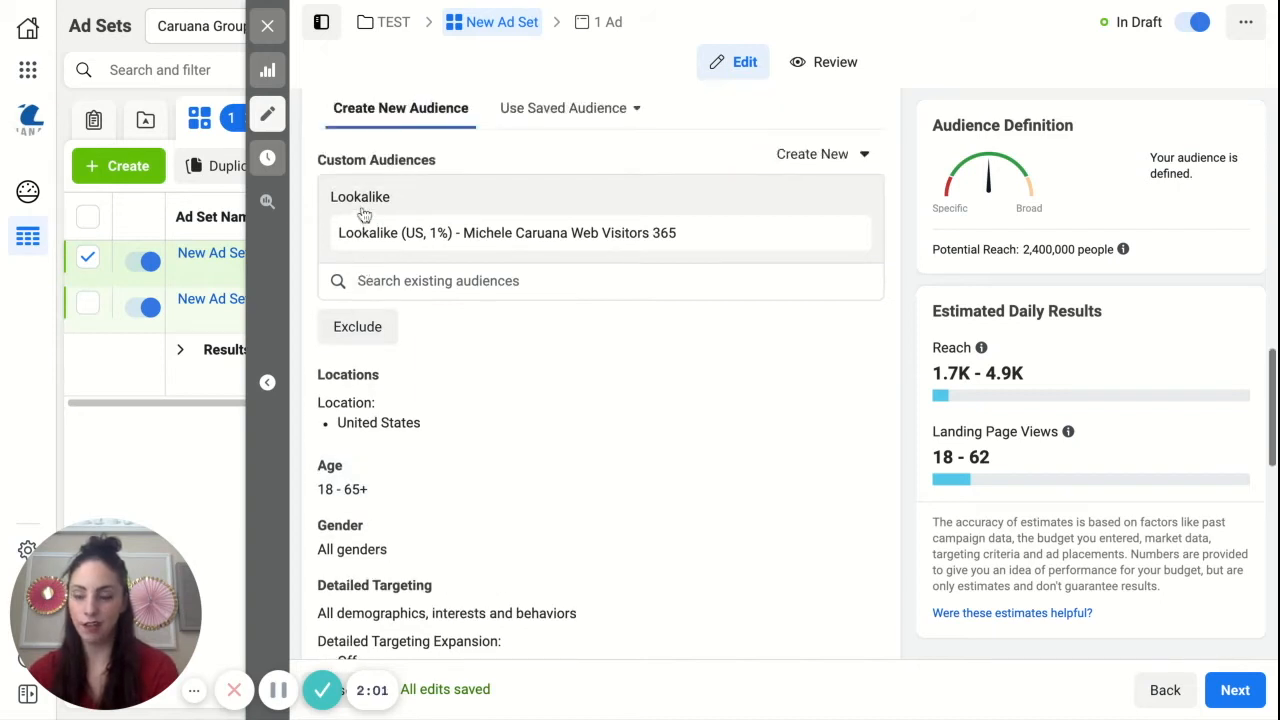
{"action": "scroll", "coordinate": [400, 320], "scroll_direction": "down", "scroll_amount": 1}
{"action": "scroll", "coordinate": [400, 320], "scroll_direction": "down", "scroll_amount": 1}
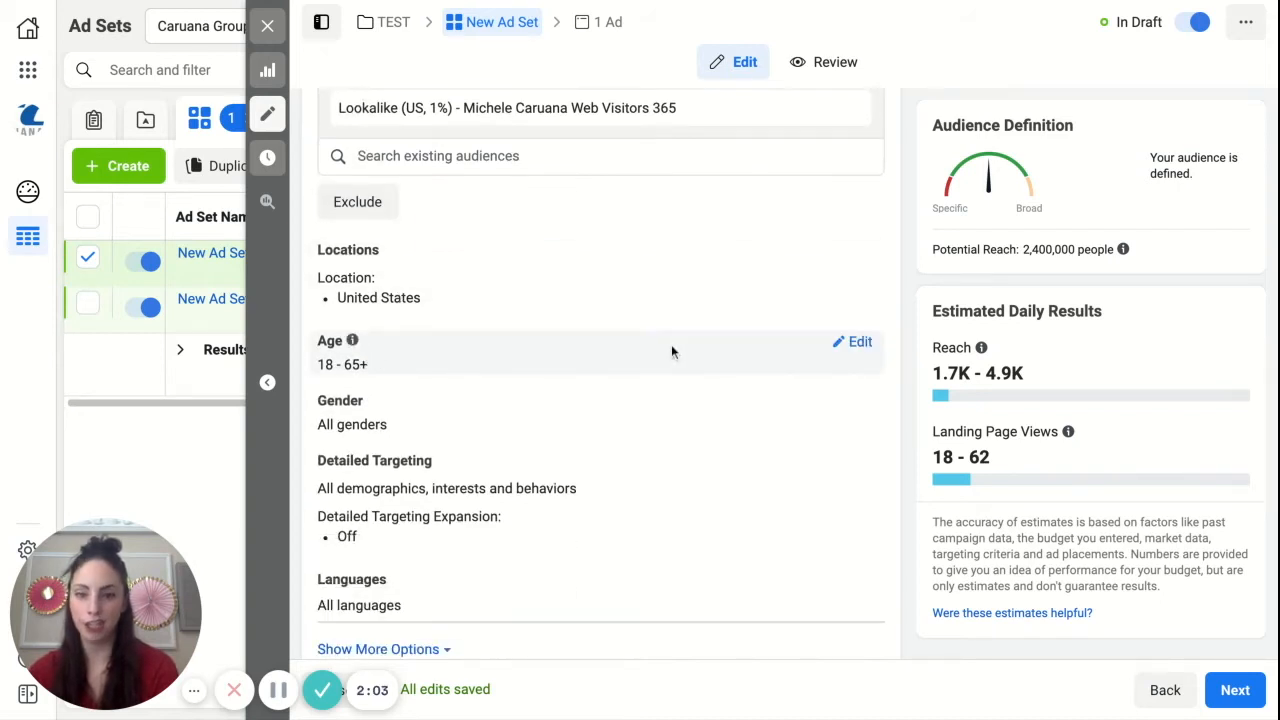
{"action": "scroll", "coordinate": [400, 460], "scroll_direction": "down", "scroll_amount": 1}
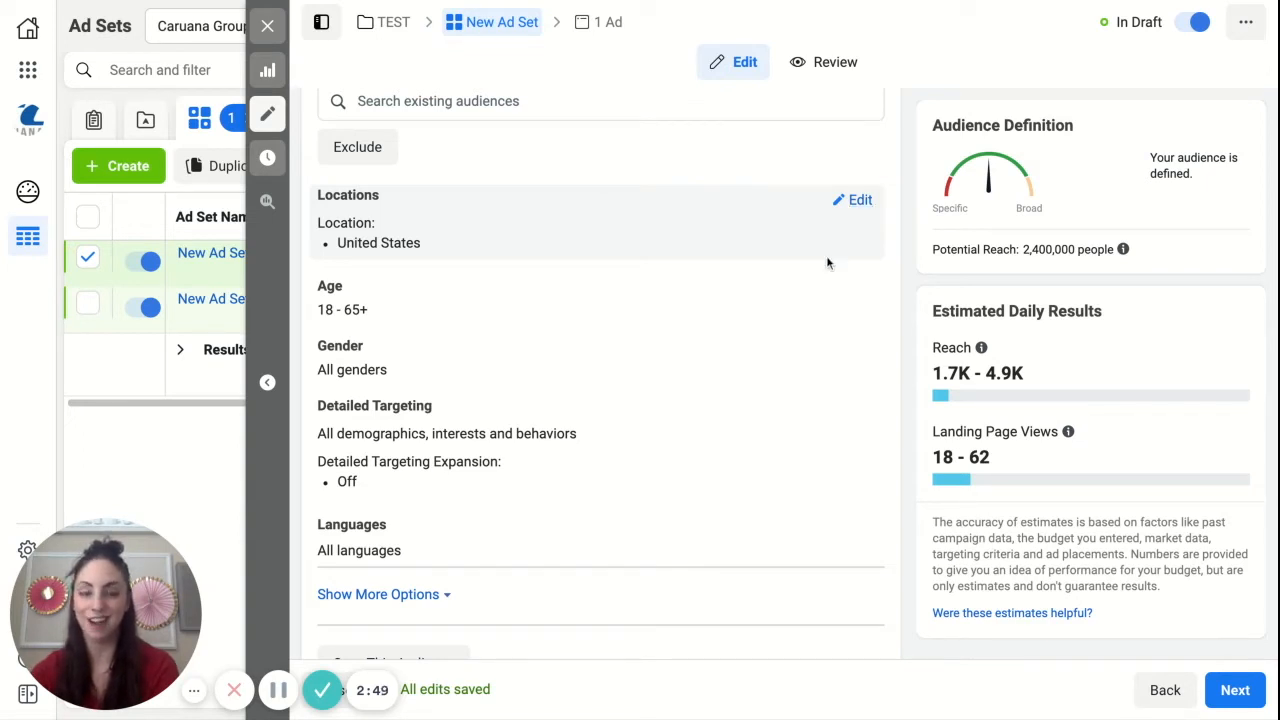
{"action": "scroll", "coordinate": [798, 380], "scroll_direction": "down", "scroll_amount": 4}
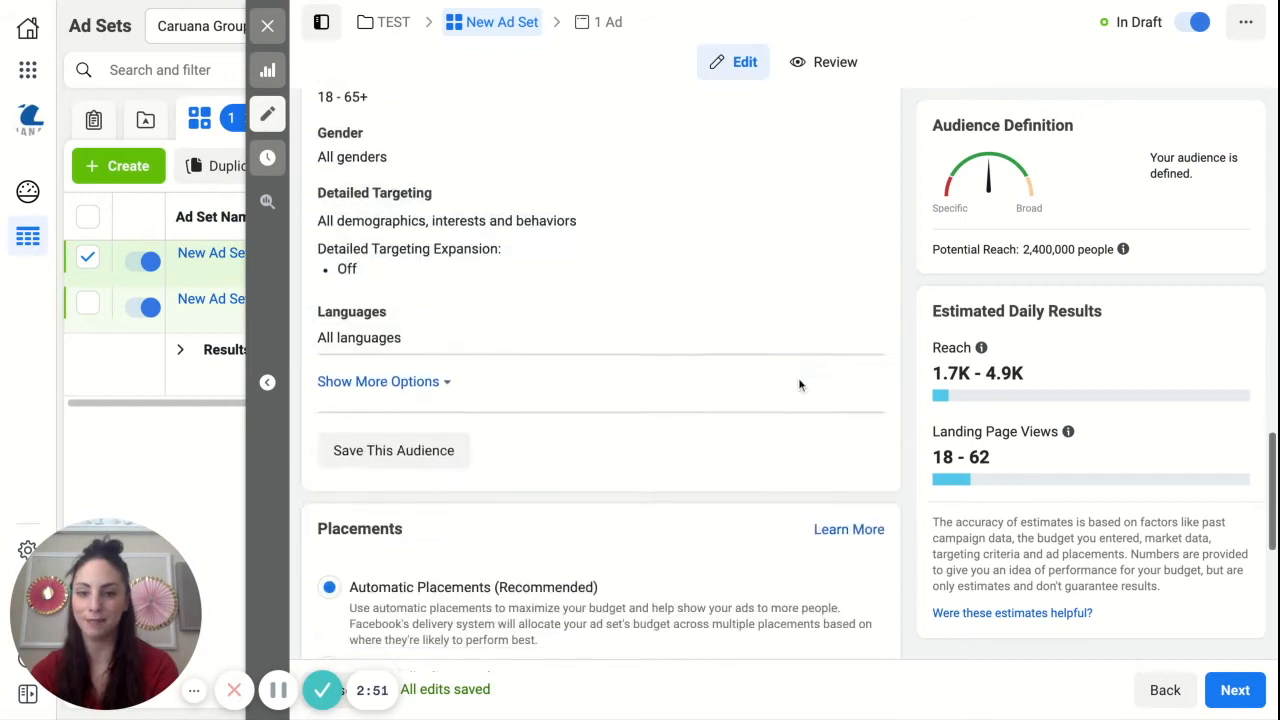
{"action": "scroll", "coordinate": [798, 383], "scroll_direction": "down", "scroll_amount": 2}
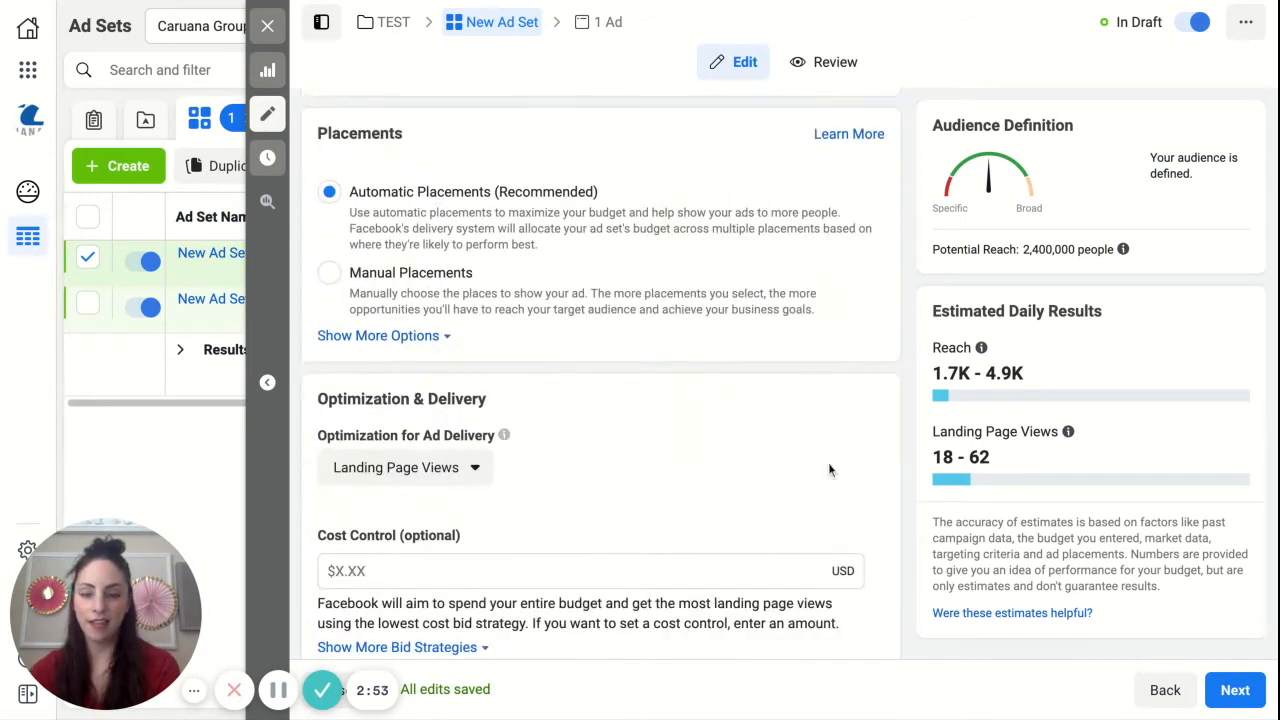
{"action": "scroll", "coordinate": [828, 465], "scroll_direction": "down", "scroll_amount": 1}
{"action": "scroll", "coordinate": [649, 332], "scroll_direction": "up", "scroll_amount": 1}
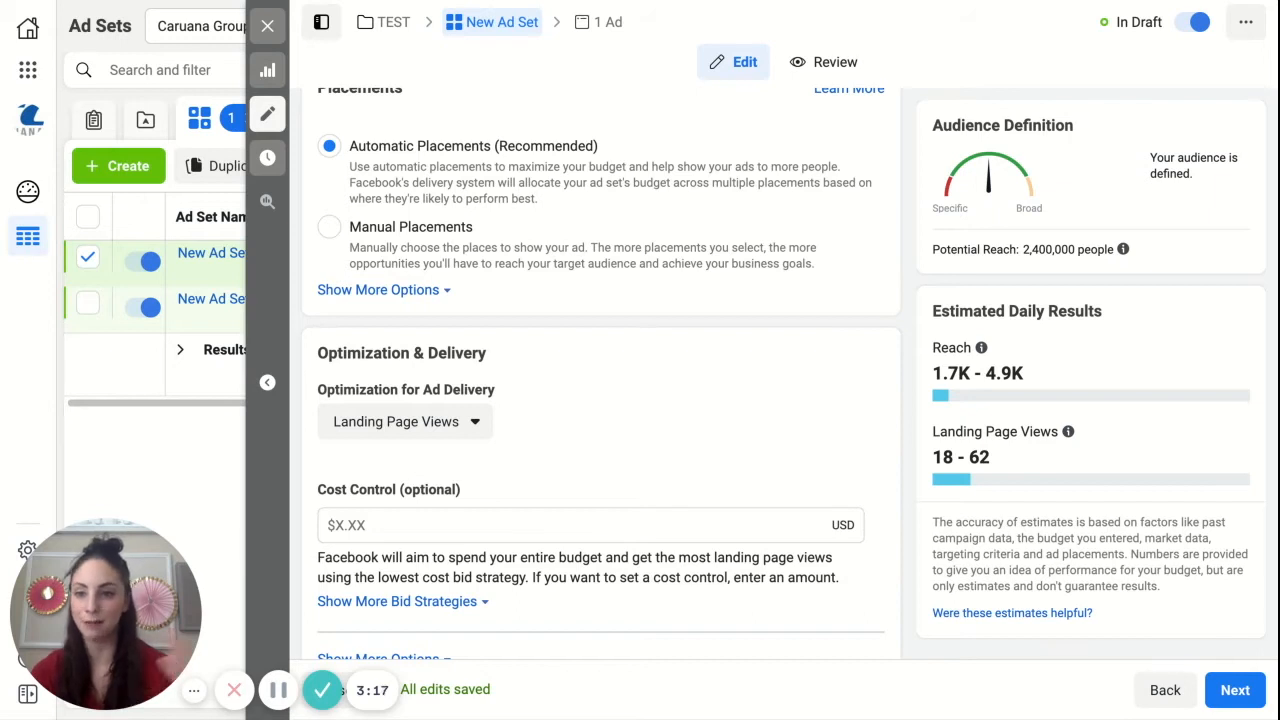
{"action": "scroll", "coordinate": [625, 504], "scroll_direction": "down", "scroll_amount": 1}
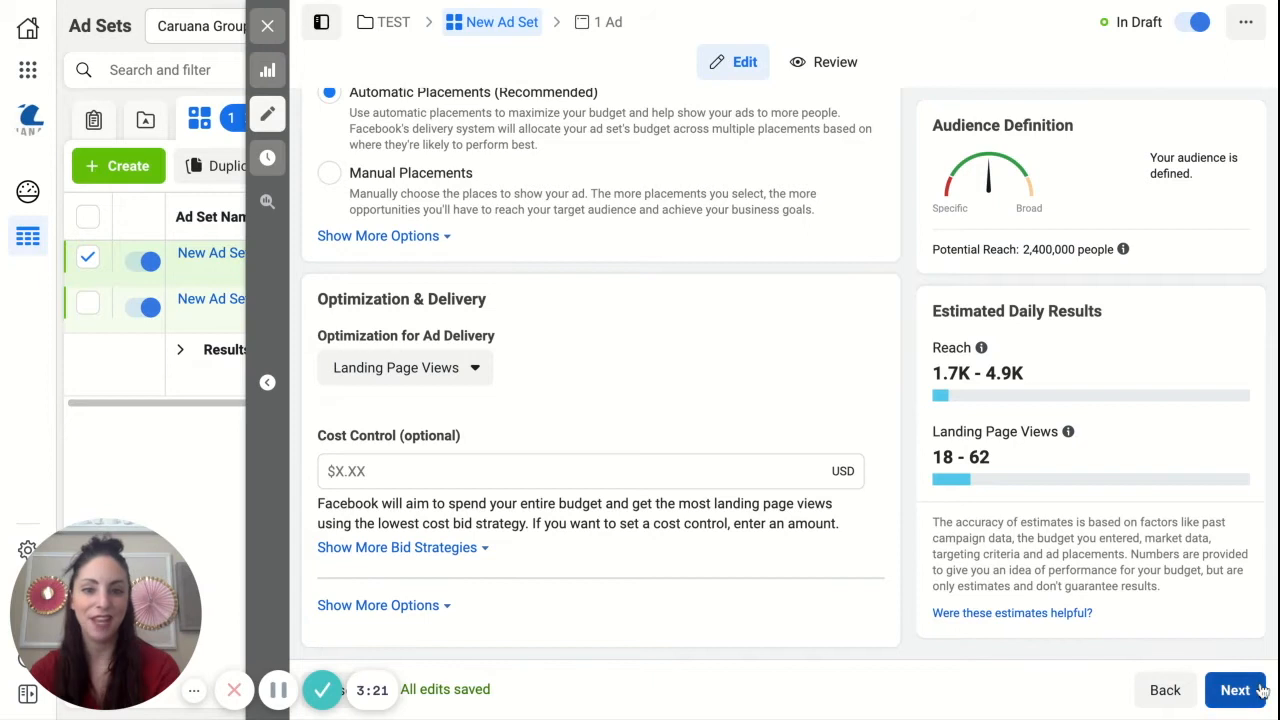
Step: Name the ad set "LLA Website Viewers 365" and continue to the ad settings
{"action": "scroll", "coordinate": [661, 373], "scroll_direction": "up", "scroll_amount": 10}
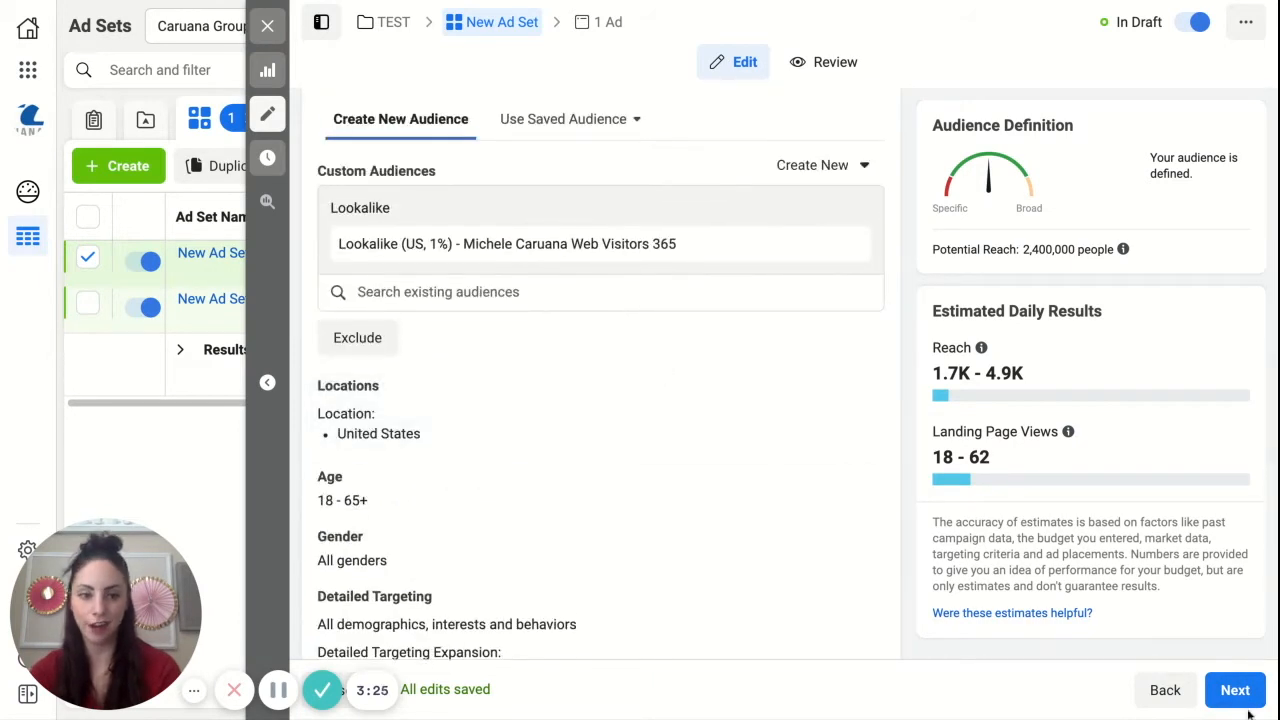
{"action": "scroll", "coordinate": [689, 327], "scroll_direction": "up", "scroll_amount": 10}
{"action": "triple_click", "coordinate": [410, 170]}
{"action": "type", "text": "LLA "}
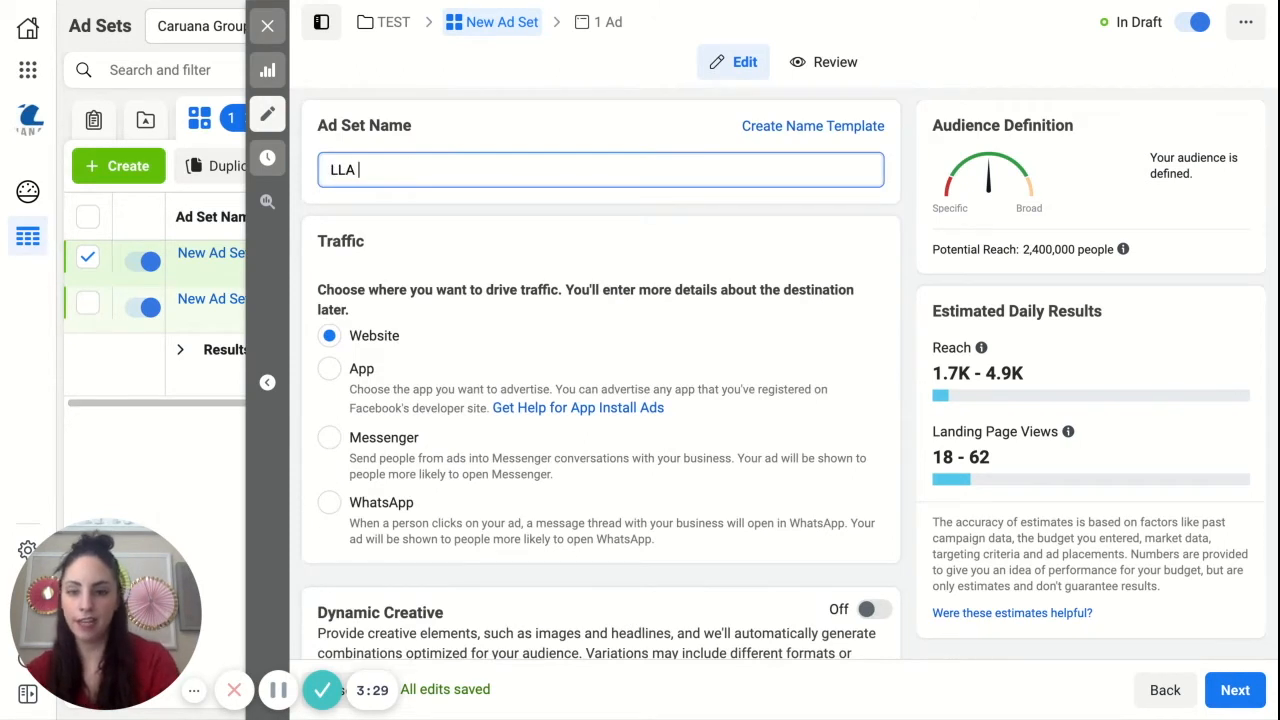
{"action": "type", "text": "Website View"}
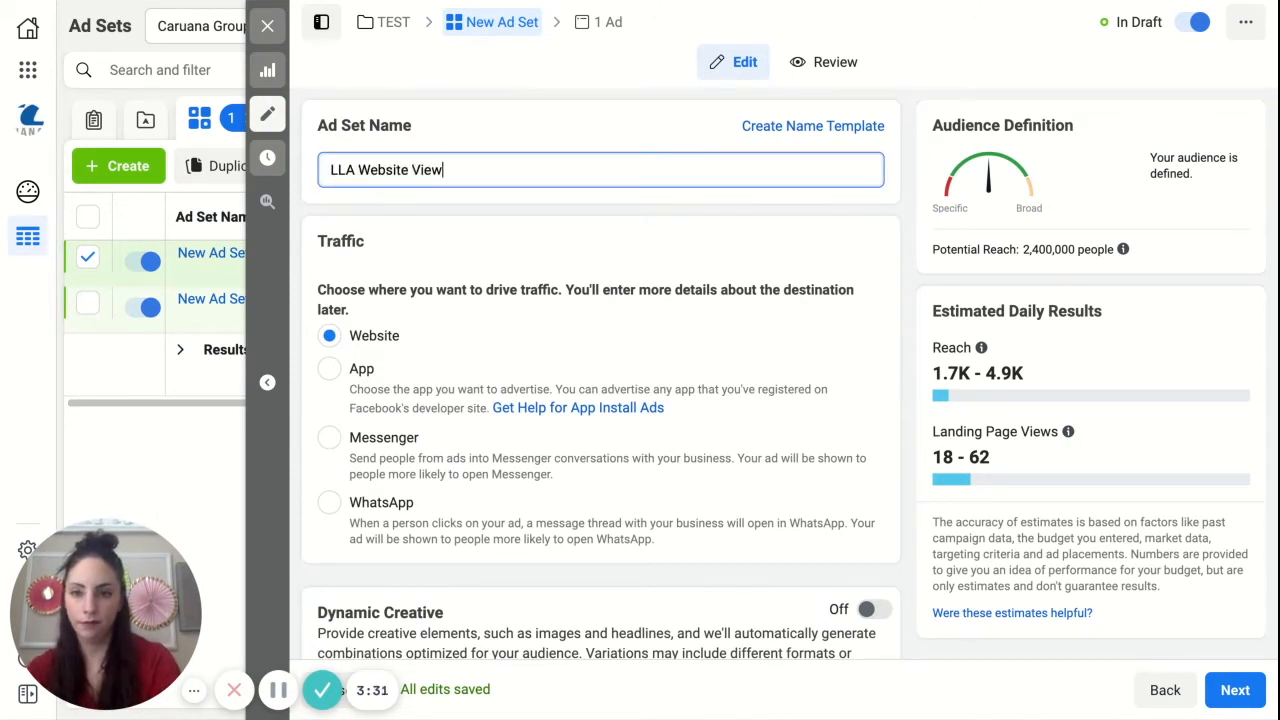
{"action": "type", "text": "ers 365"}
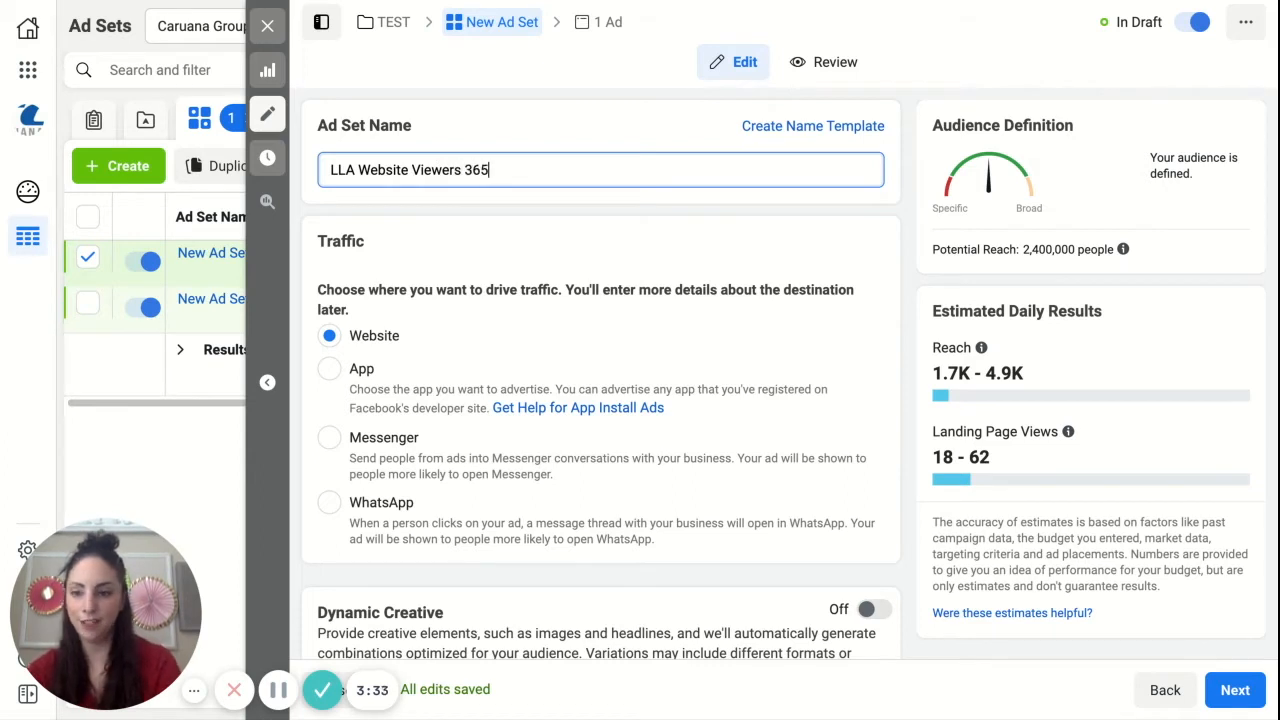
{"action": "left_click", "coordinate": [1237, 691]}
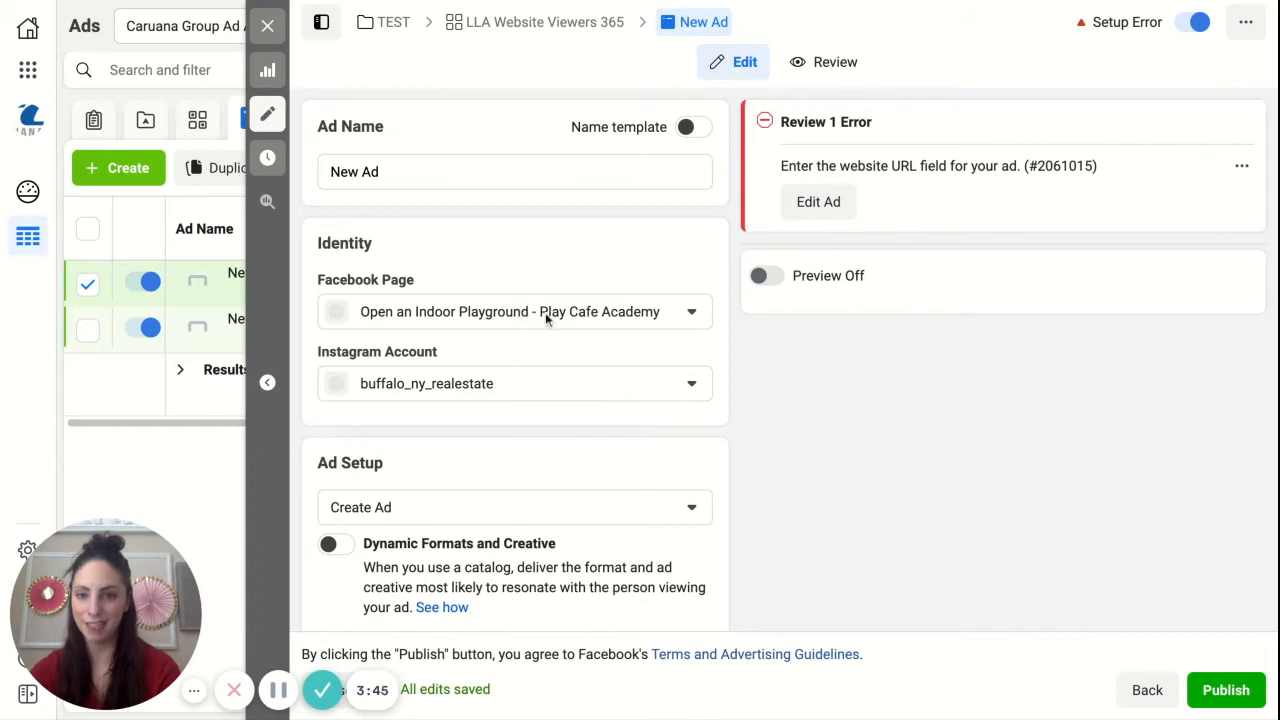
Step: Set the new ad's Instagram account to playcafeacademy
{"action": "left_click", "coordinate": [551, 380]}
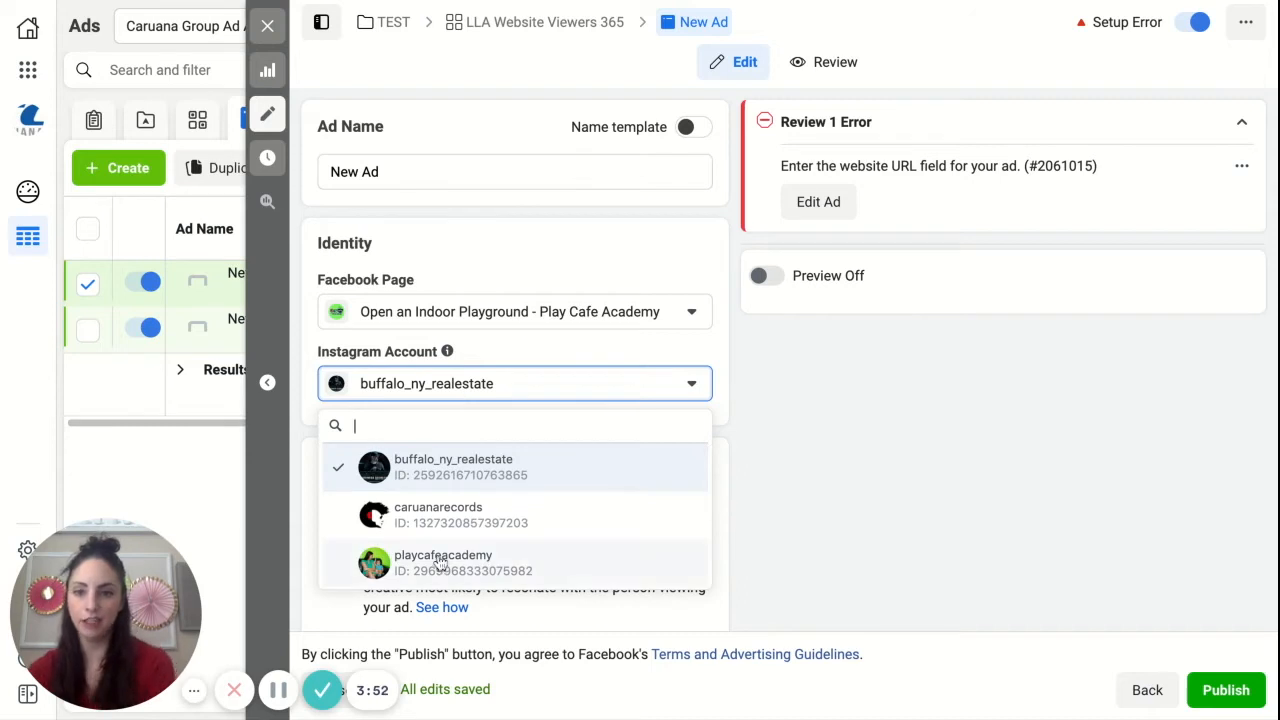
{"action": "left_click", "coordinate": [440, 563]}
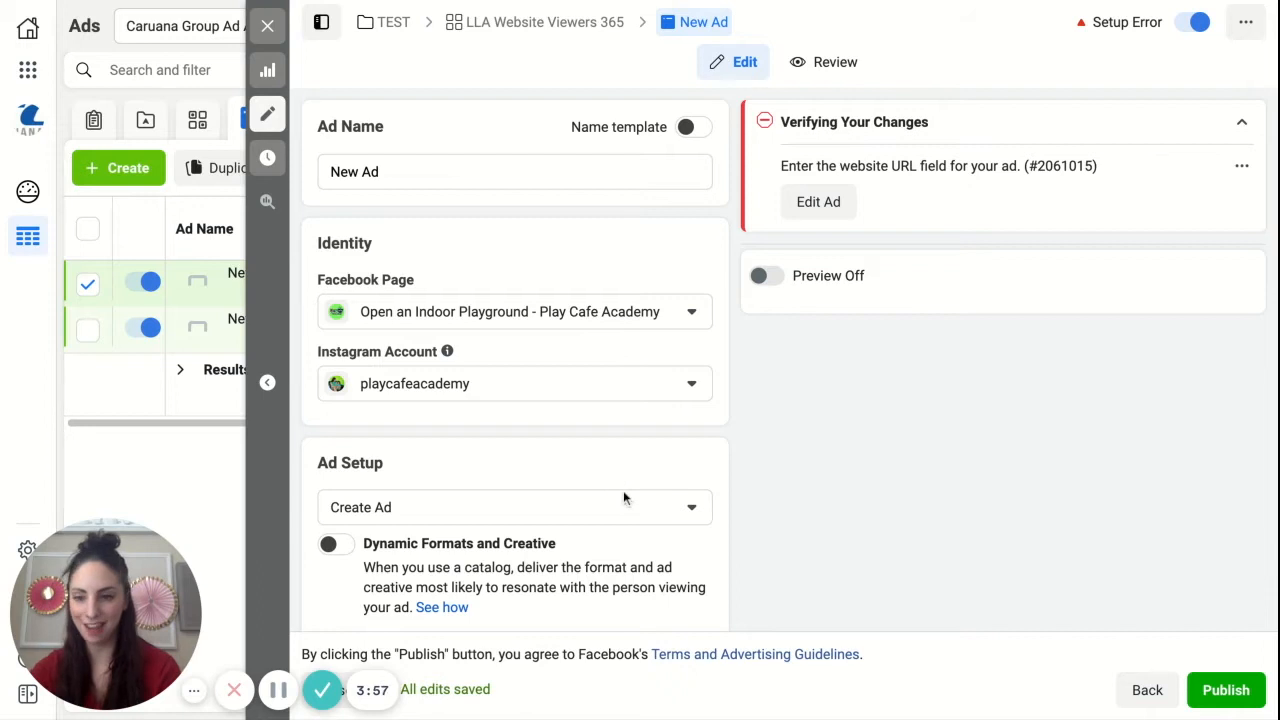
{"action": "scroll", "coordinate": [534, 524], "scroll_direction": "down", "scroll_amount": 4}
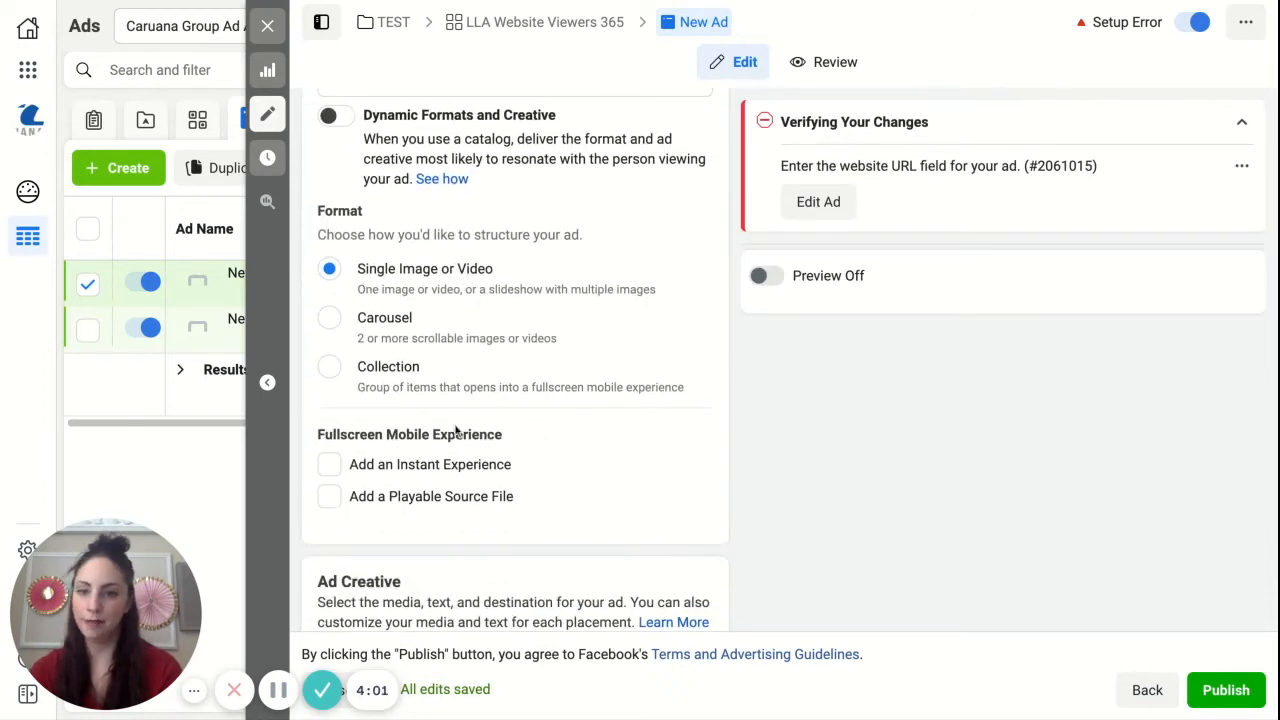
{"action": "scroll", "coordinate": [455, 430], "scroll_direction": "down", "scroll_amount": 2}
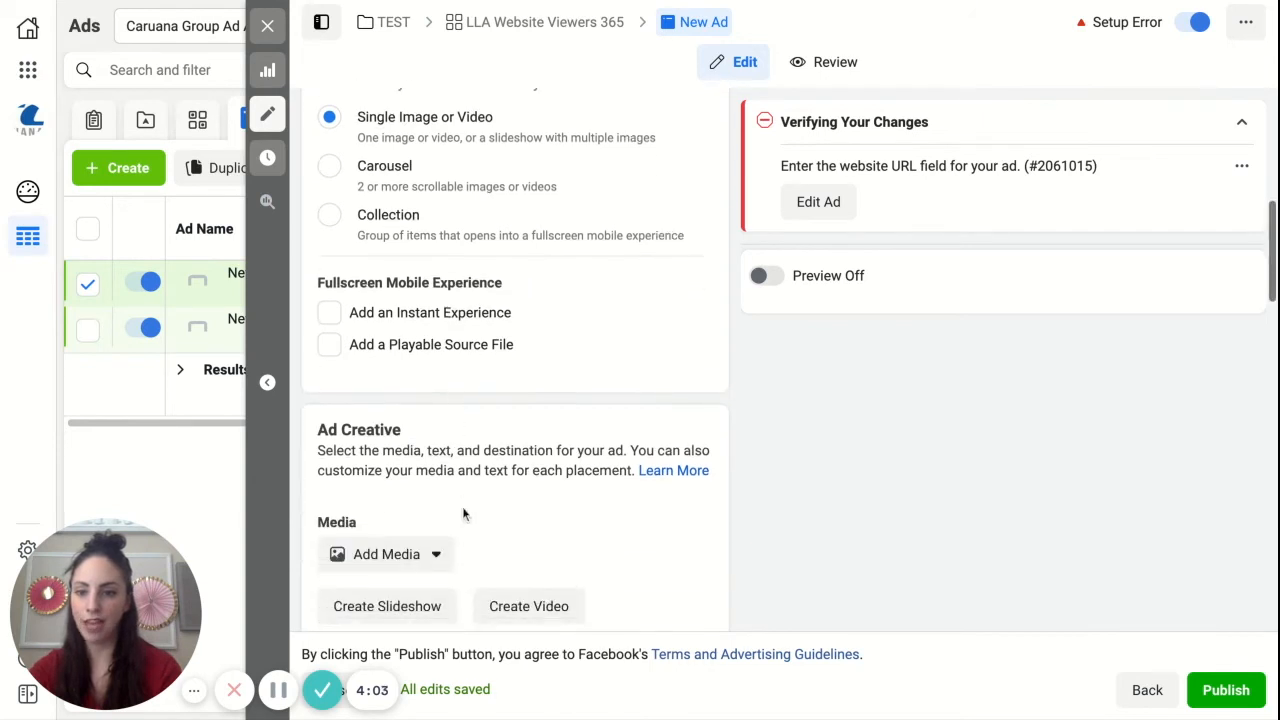
{"action": "scroll", "coordinate": [462, 506], "scroll_direction": "down", "scroll_amount": 2}
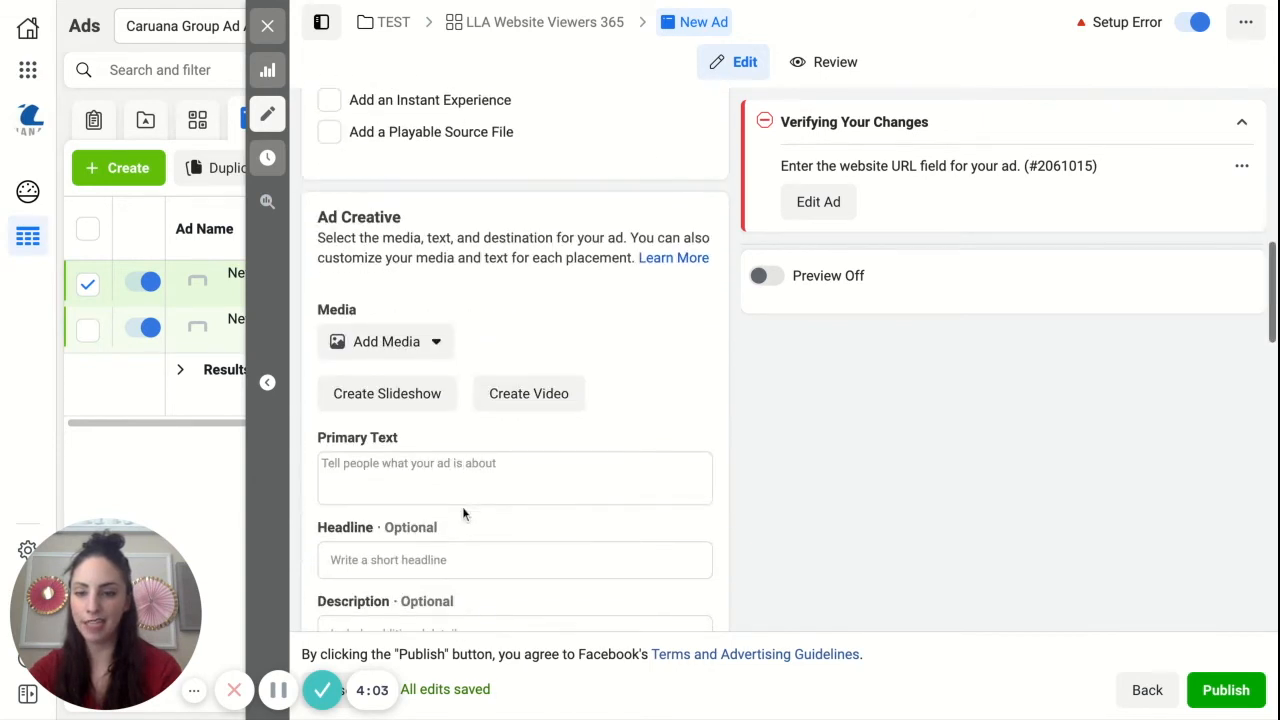
Step: Add the existing 800 × 800 account image of the woman in green, without overlaid text, as the ad's media
{"action": "left_click", "coordinate": [398, 355]}
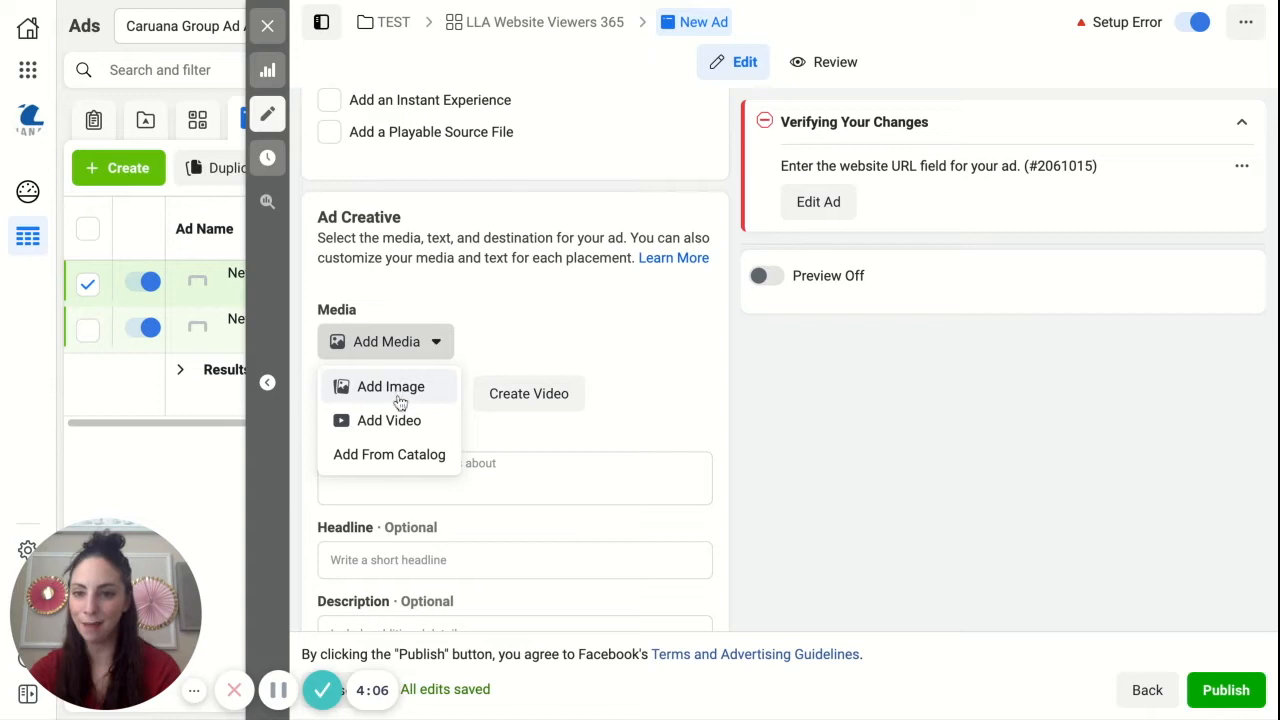
{"action": "left_click", "coordinate": [398, 391]}
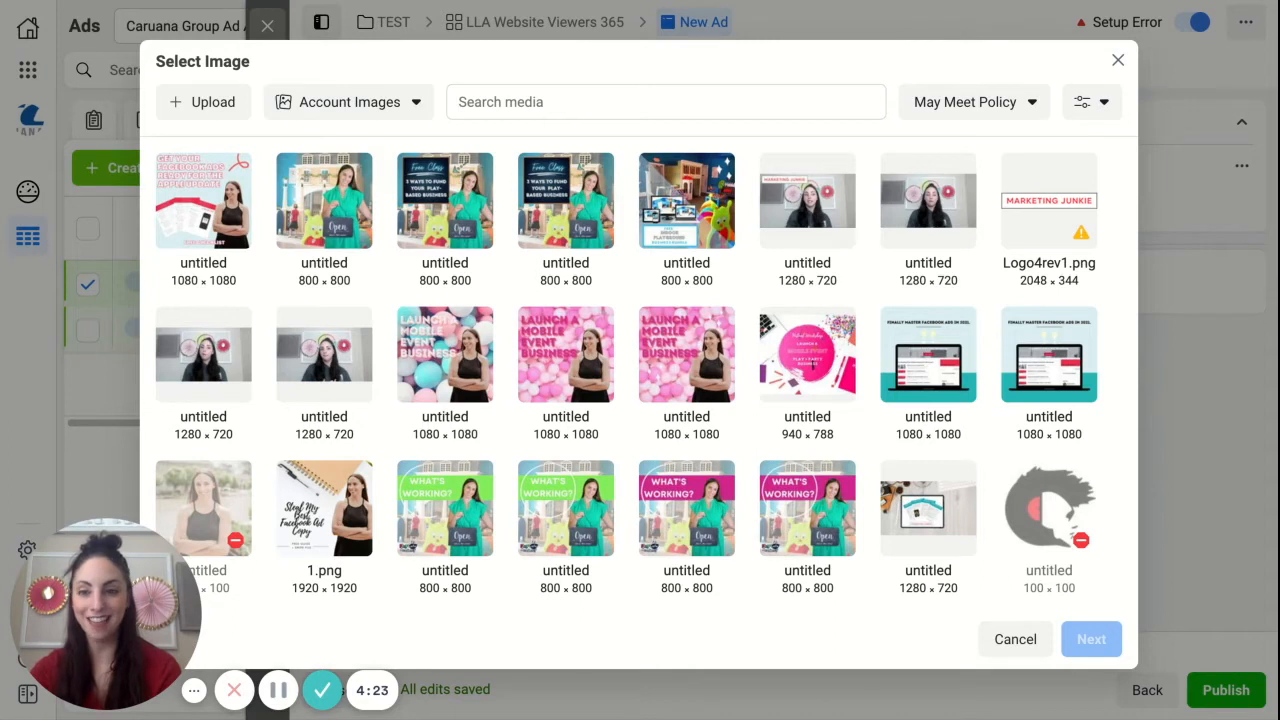
{"action": "left_click", "coordinate": [324, 200]}
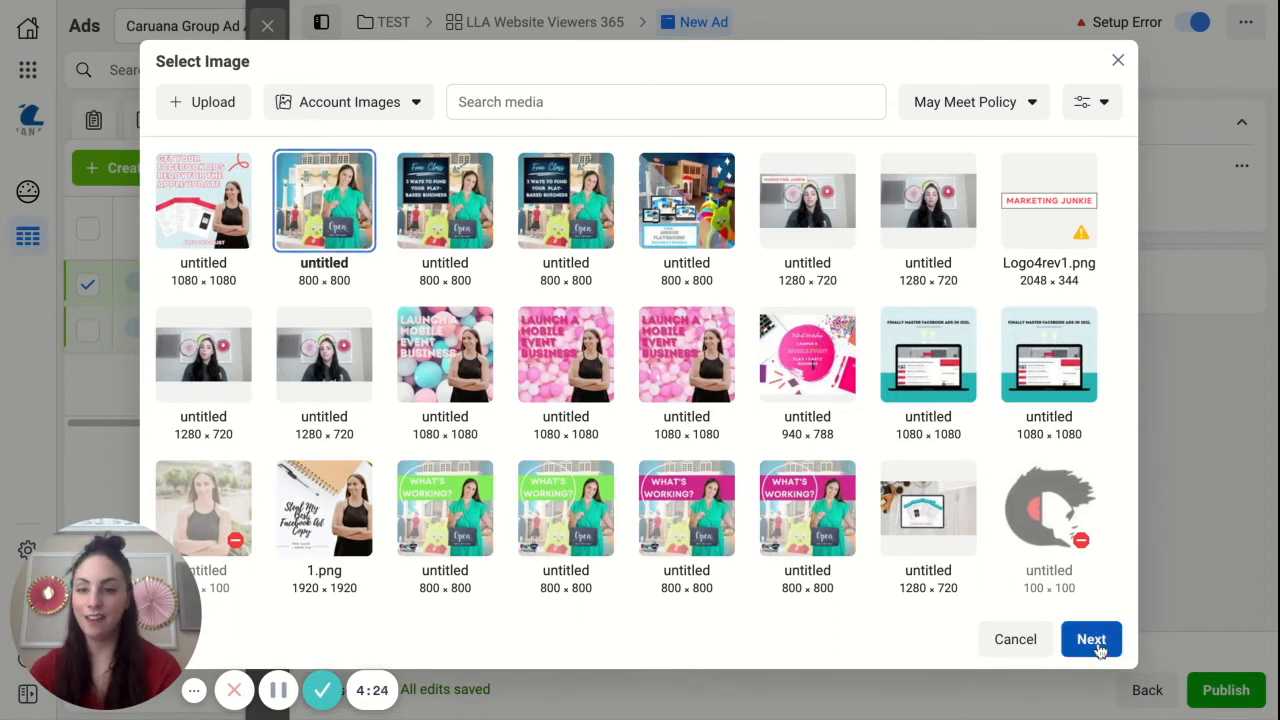
{"action": "left_click", "coordinate": [1092, 640]}
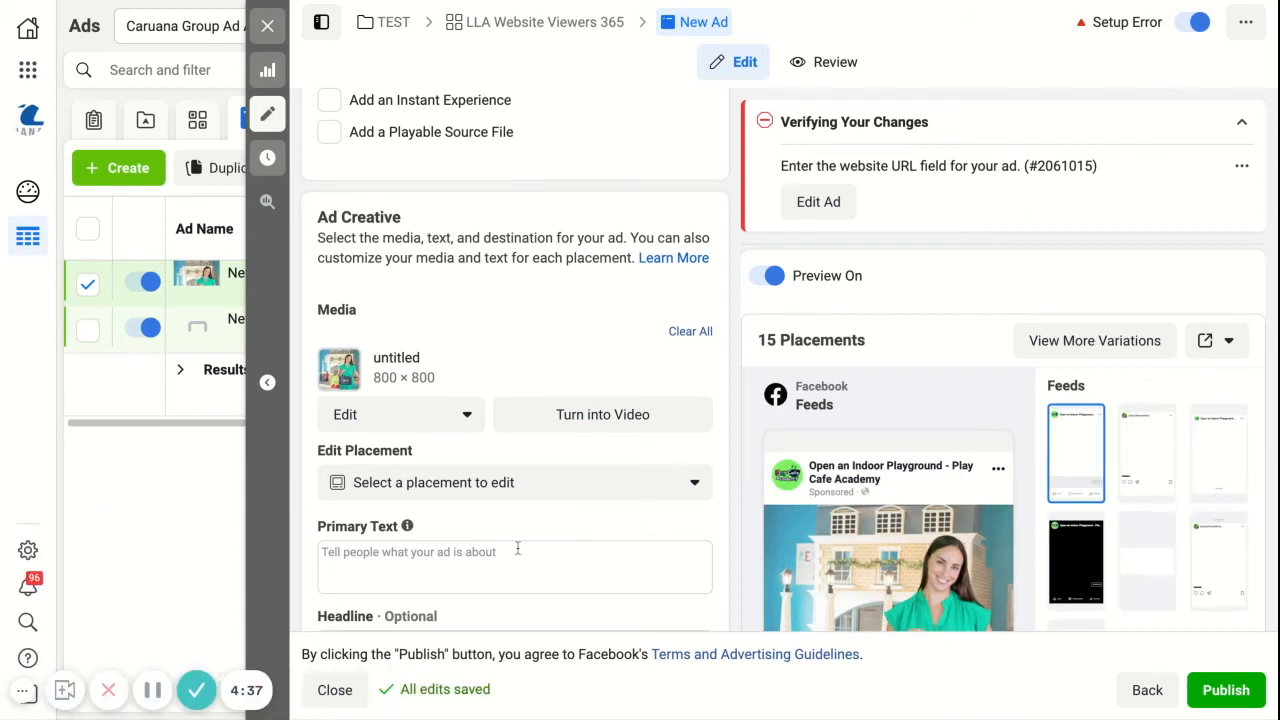
Step: Dismiss the text options recommendation and set the ad's primary text to "TEST"
{"action": "scroll", "coordinate": [398, 538], "scroll_direction": "down", "scroll_amount": 1}
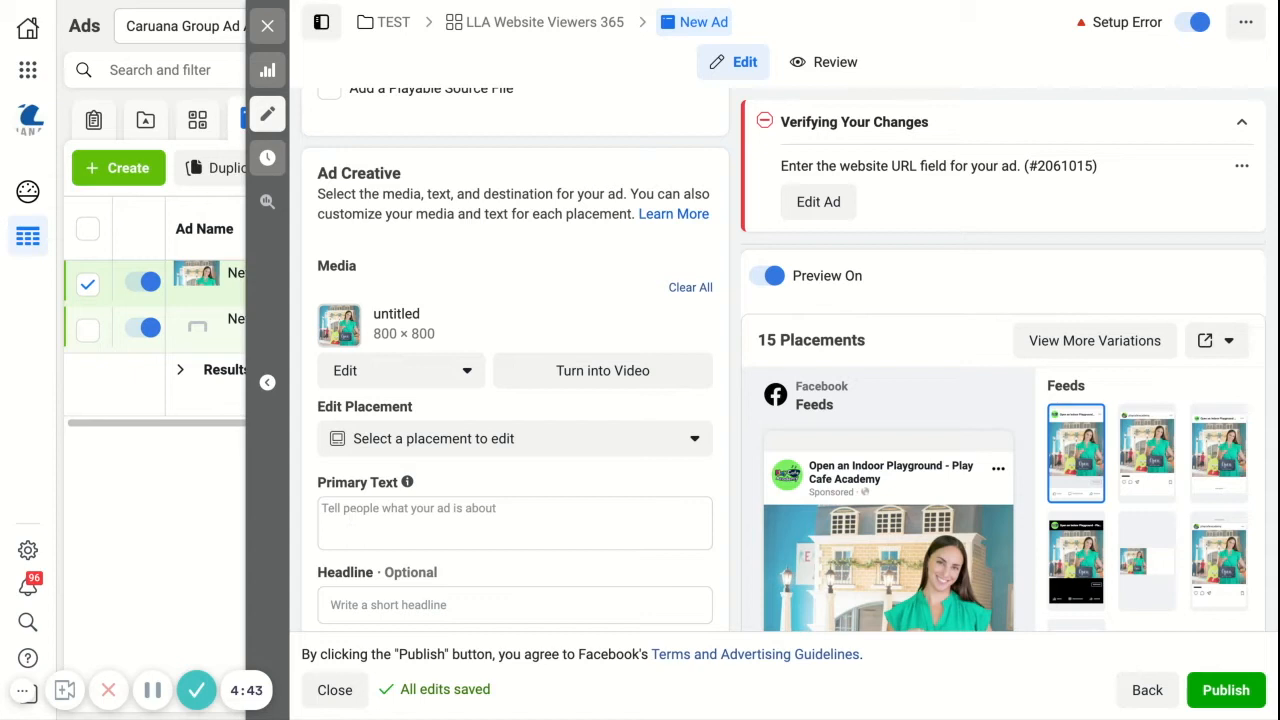
{"action": "scroll", "coordinate": [381, 496], "scroll_direction": "down", "scroll_amount": 1}
{"action": "left_click", "coordinate": [381, 496]}
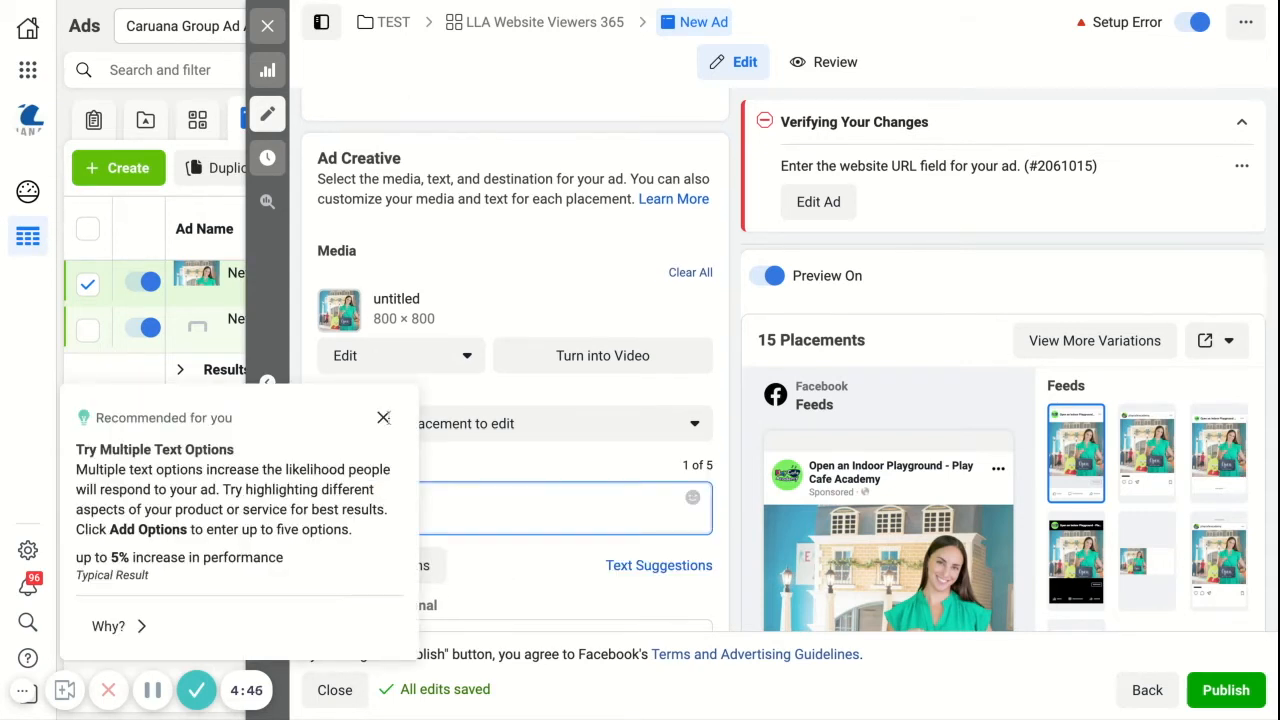
{"action": "left_click", "coordinate": [383, 418]}
{"action": "type", "text": "TES"}
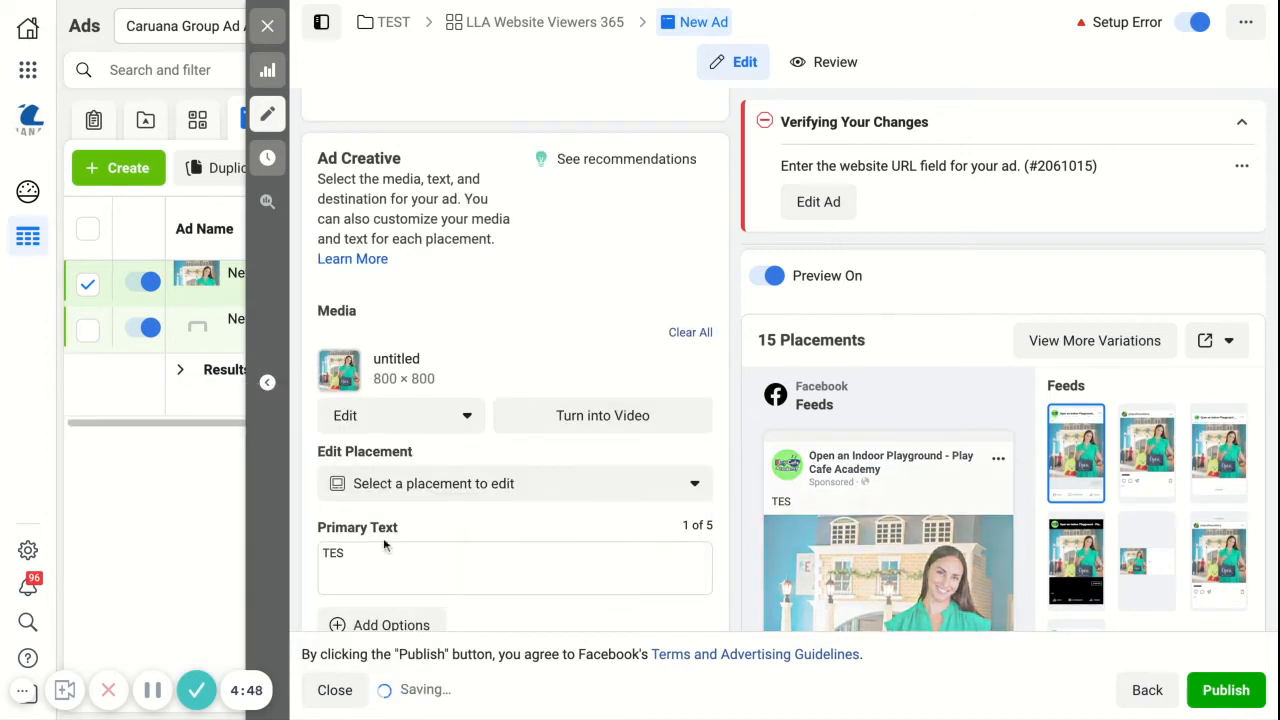
{"action": "type", "text": "T"}
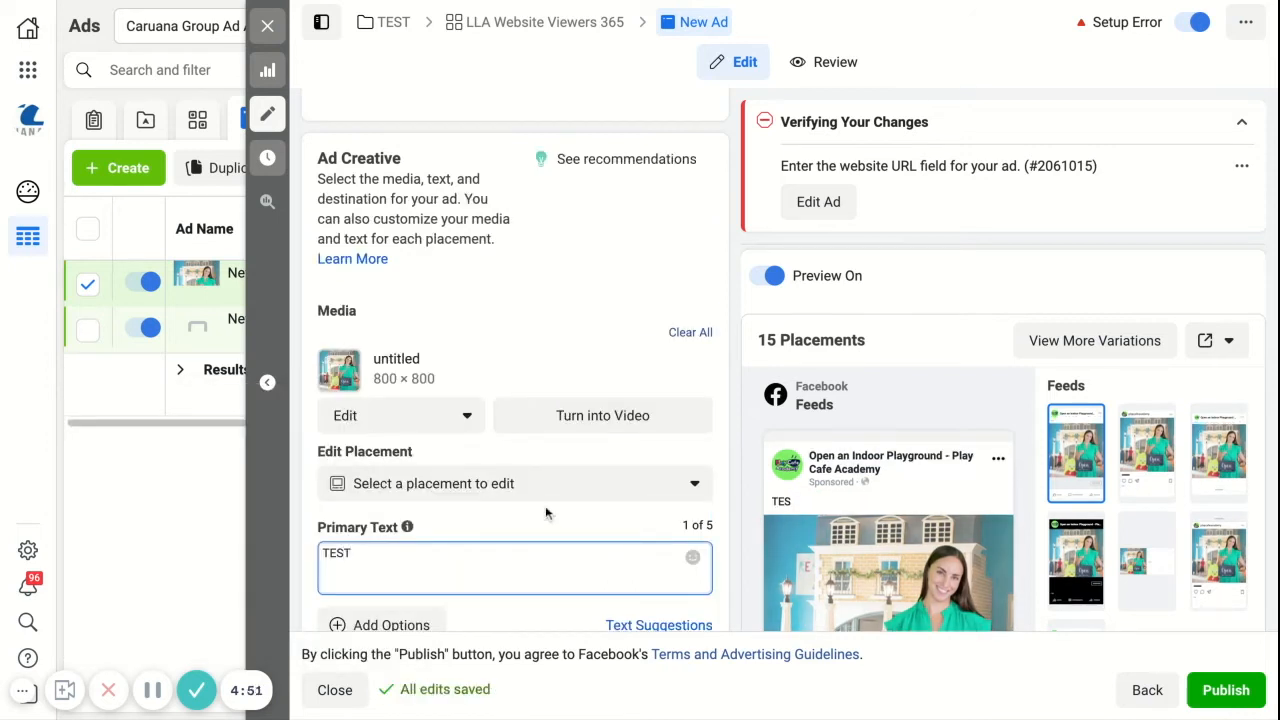
Step: Enter "TEST" as both the headline and the description of the ad
{"action": "scroll", "coordinate": [545, 513], "scroll_direction": "down", "scroll_amount": 2}
{"action": "scroll", "coordinate": [545, 513], "scroll_direction": "down", "scroll_amount": 2}
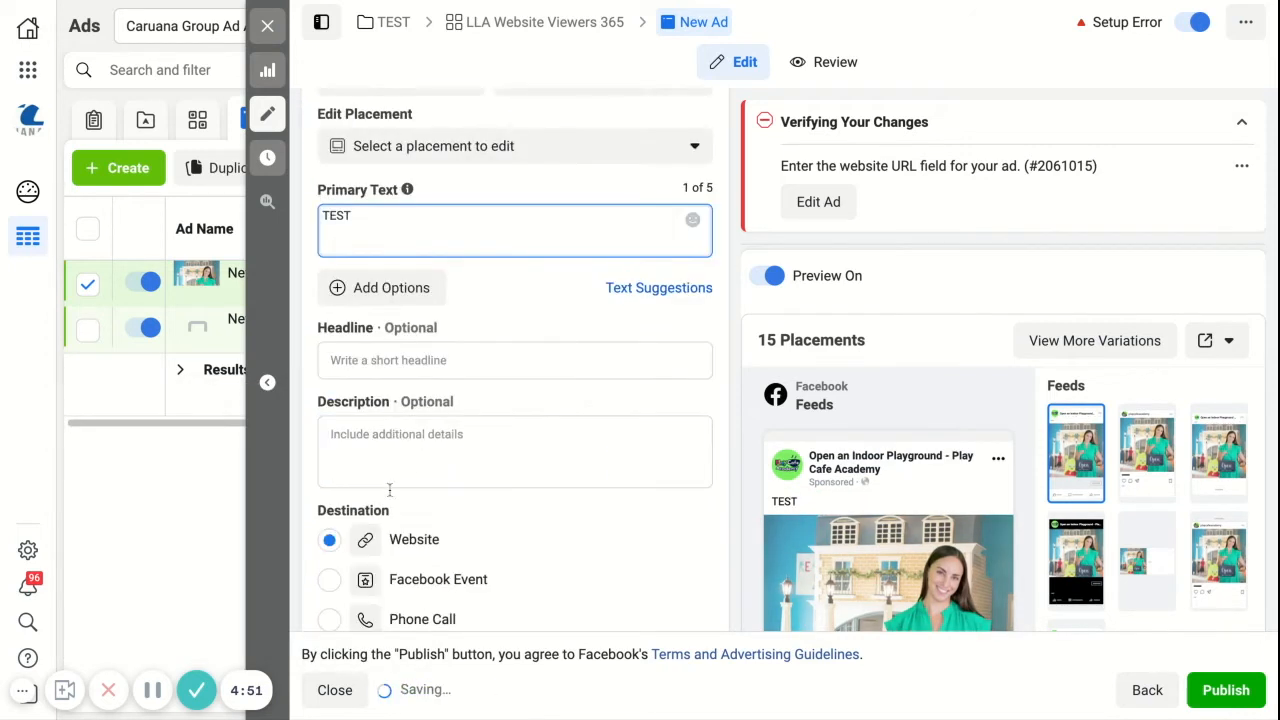
{"action": "left_click", "coordinate": [421, 356]}
{"action": "type", "text": "TEST"}
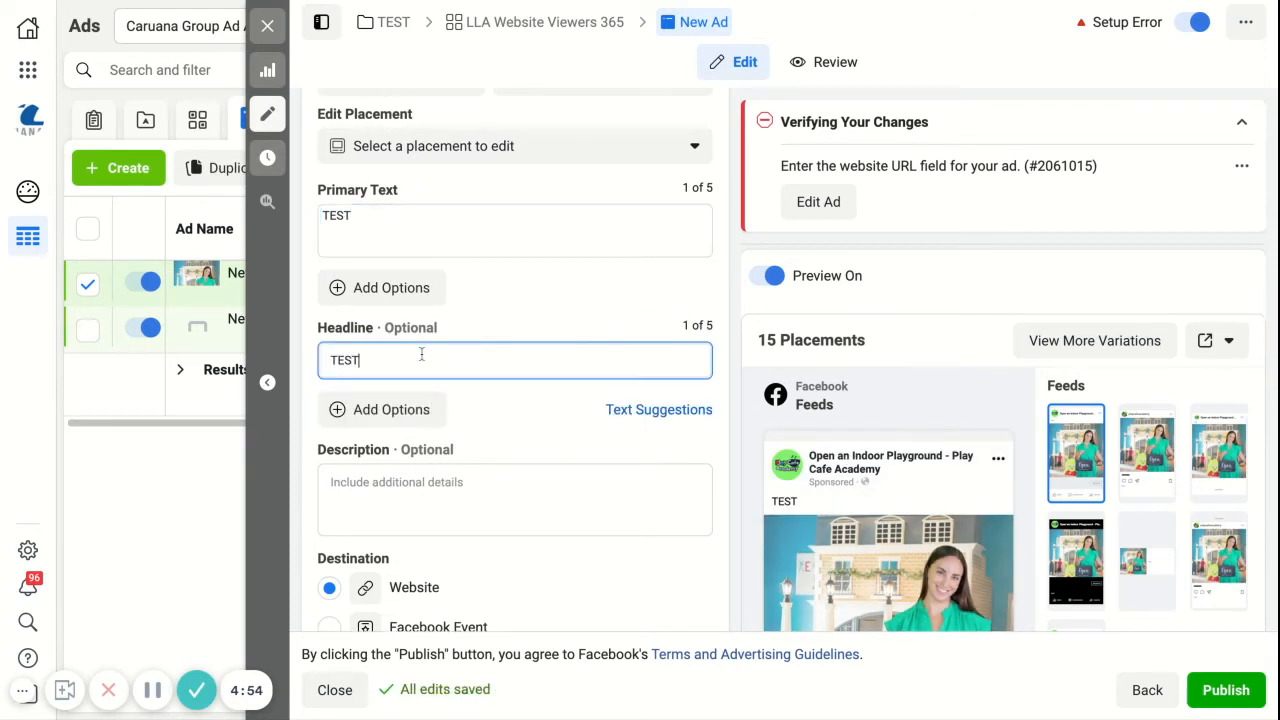
{"action": "left_click", "coordinate": [437, 480]}
{"action": "type", "text": "TEST"}
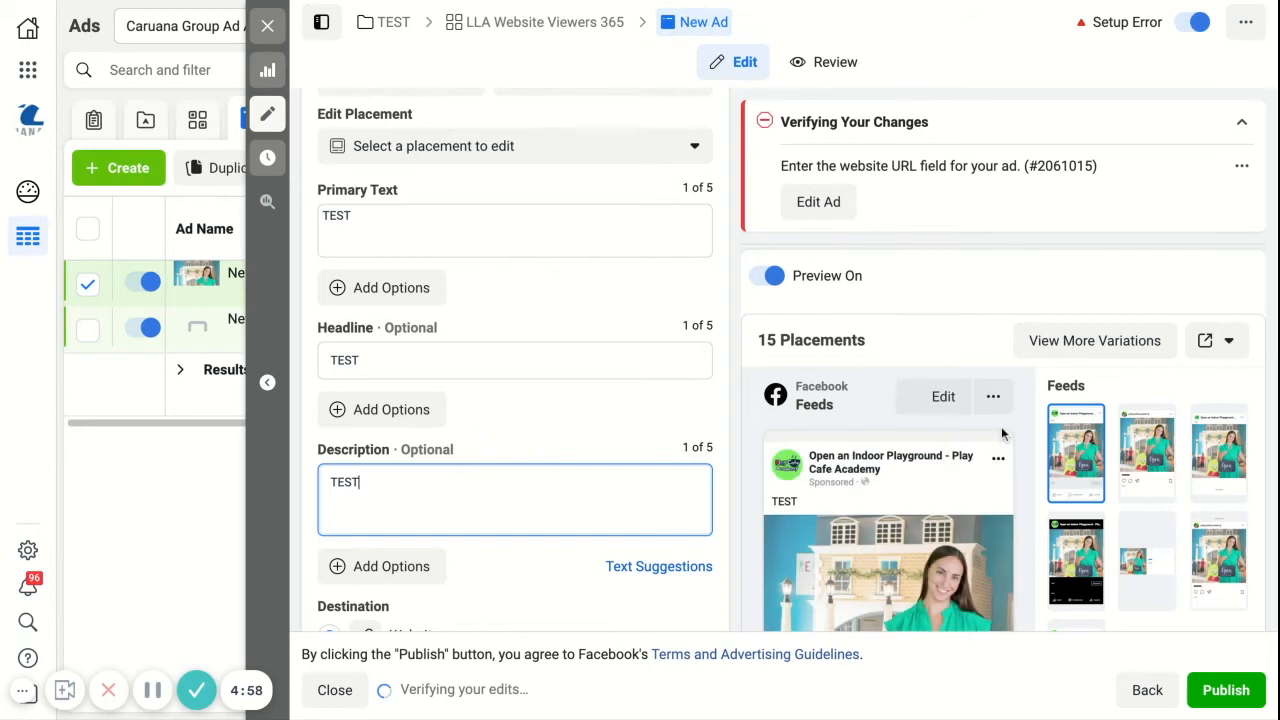
Step: Enter the advertiser's website address as the ad's website URL
{"action": "scroll", "coordinate": [845, 530], "scroll_direction": "down", "scroll_amount": 3}
{"action": "scroll", "coordinate": [487, 578], "scroll_direction": "down", "scroll_amount": 6}
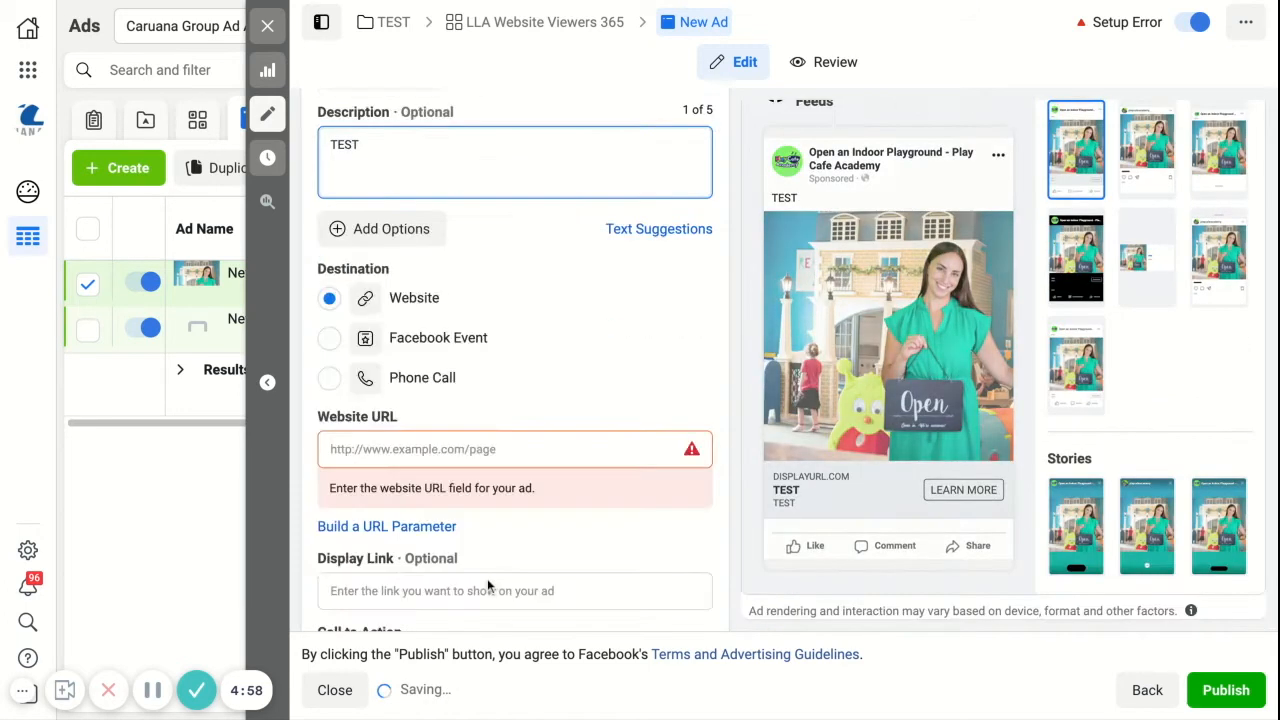
{"action": "scroll", "coordinate": [499, 271], "scroll_direction": "up", "scroll_amount": 1}
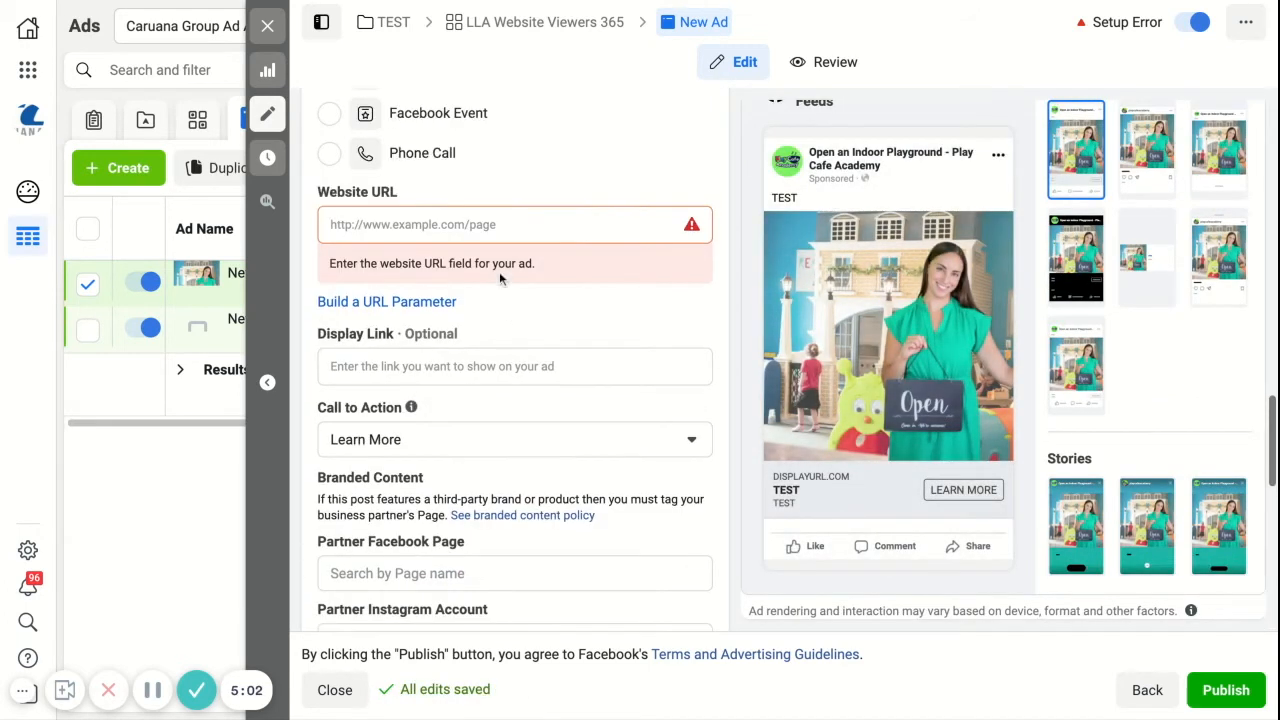
{"action": "left_click", "coordinate": [399, 224]}
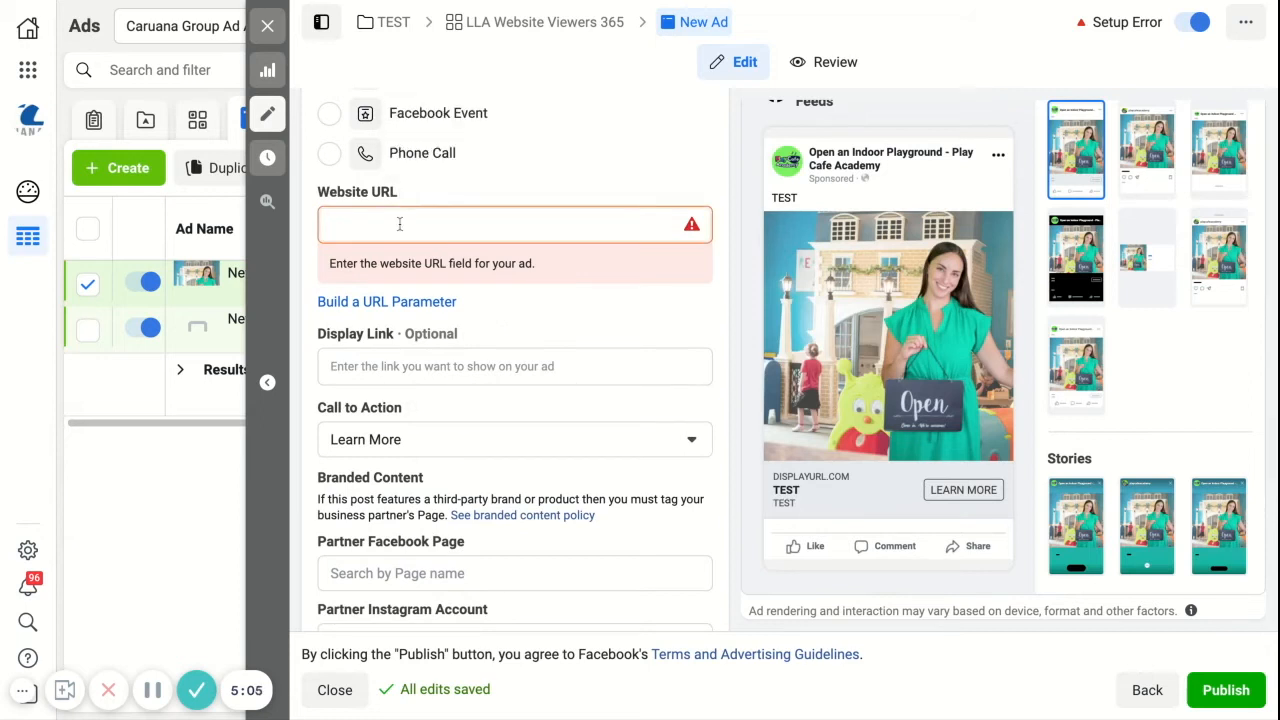
{"action": "type", "text": "www.michelecaruana.com"}
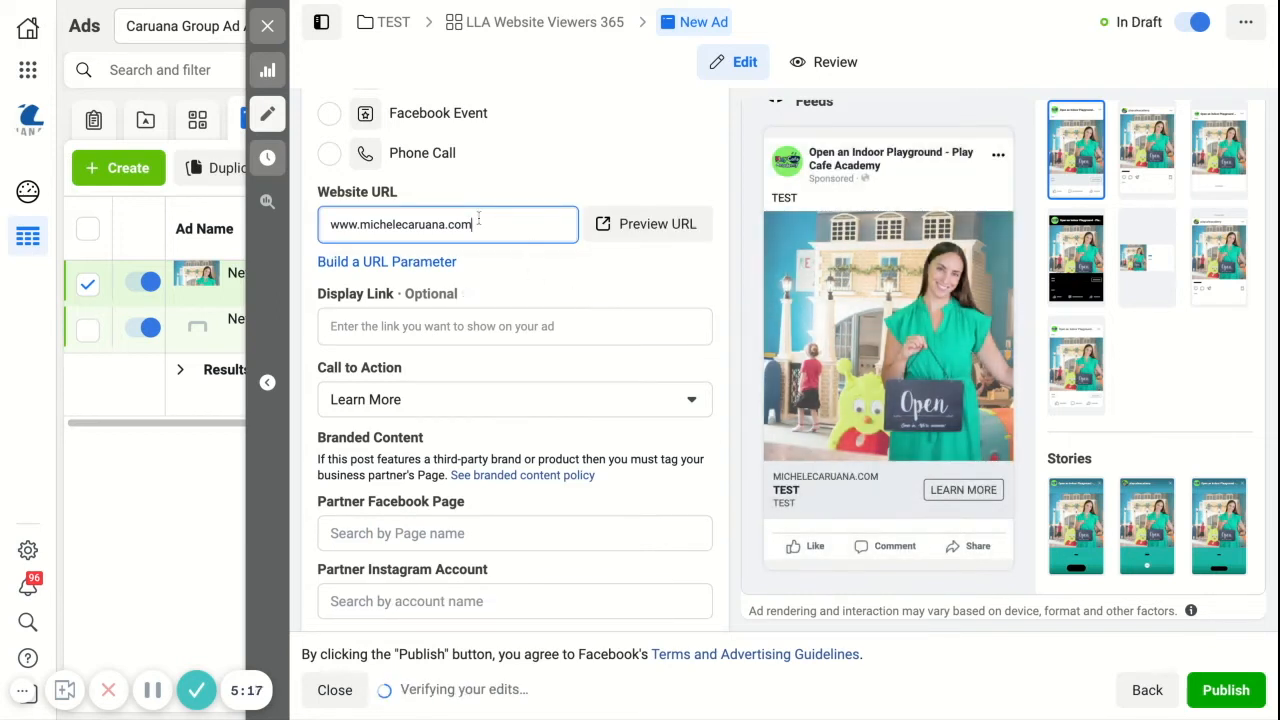
{"action": "left_click", "coordinate": [562, 259]}
Step: Publish the new ad with its campaign and ad set, and return to the campaign list
{"action": "scroll", "coordinate": [591, 303], "scroll_direction": "down", "scroll_amount": 3}
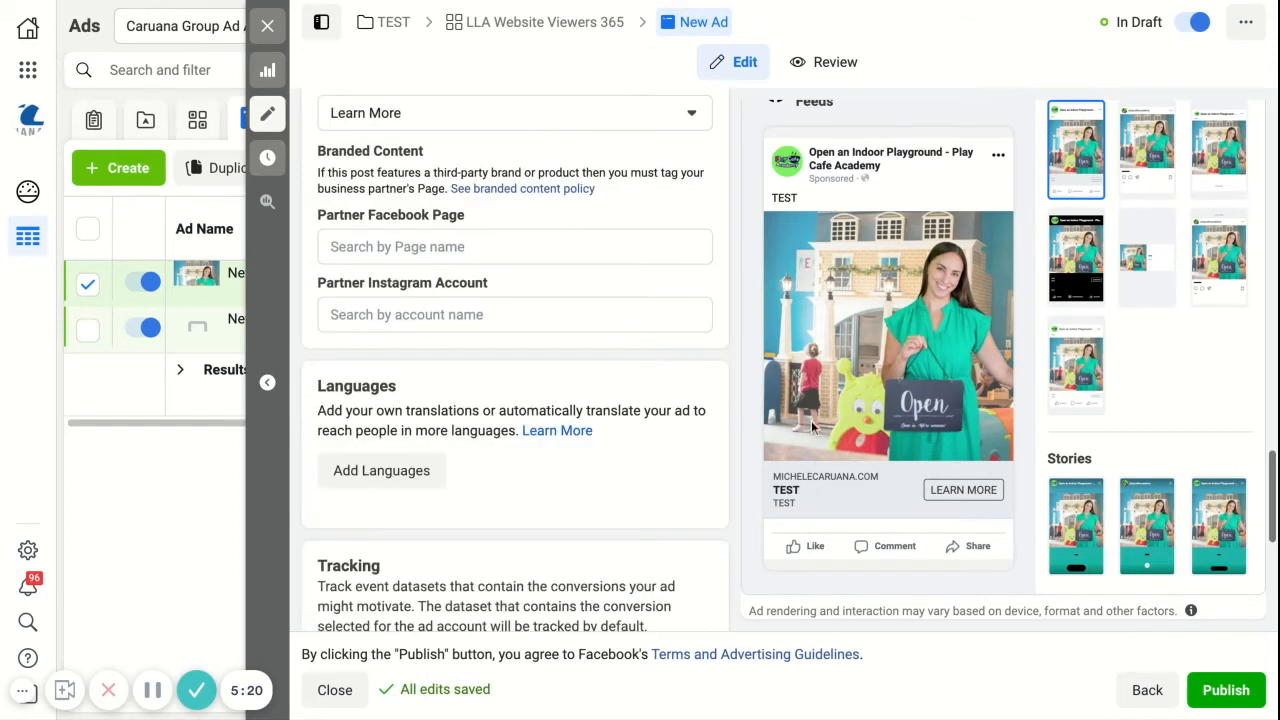
{"action": "scroll", "coordinate": [571, 474], "scroll_direction": "down", "scroll_amount": 3}
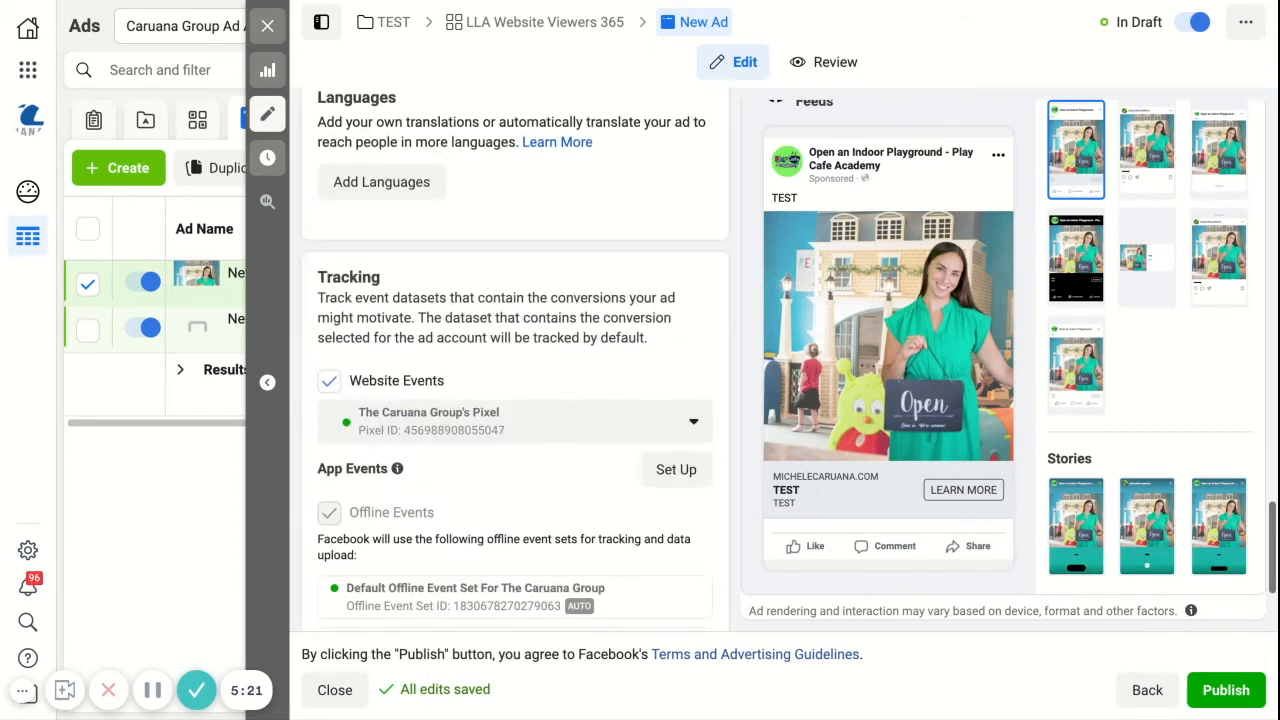
{"action": "left_click", "coordinate": [1222, 692]}
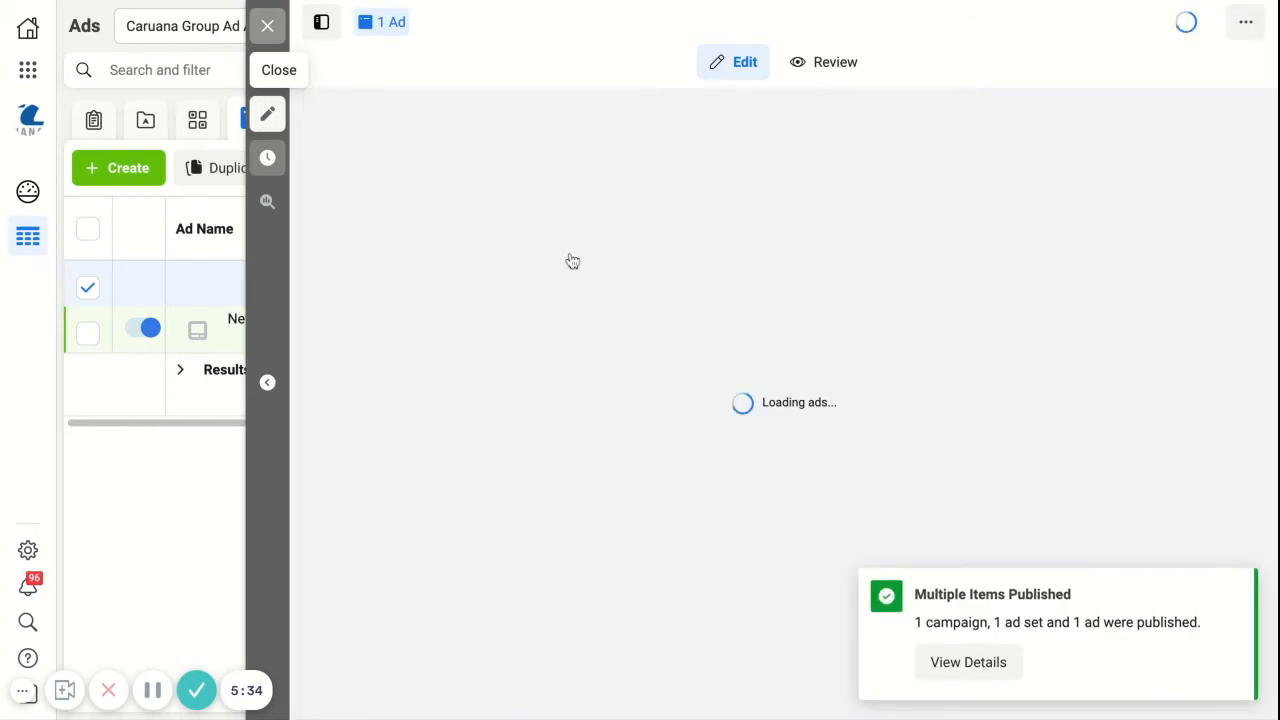
{"action": "left_click", "coordinate": [274, 30]}
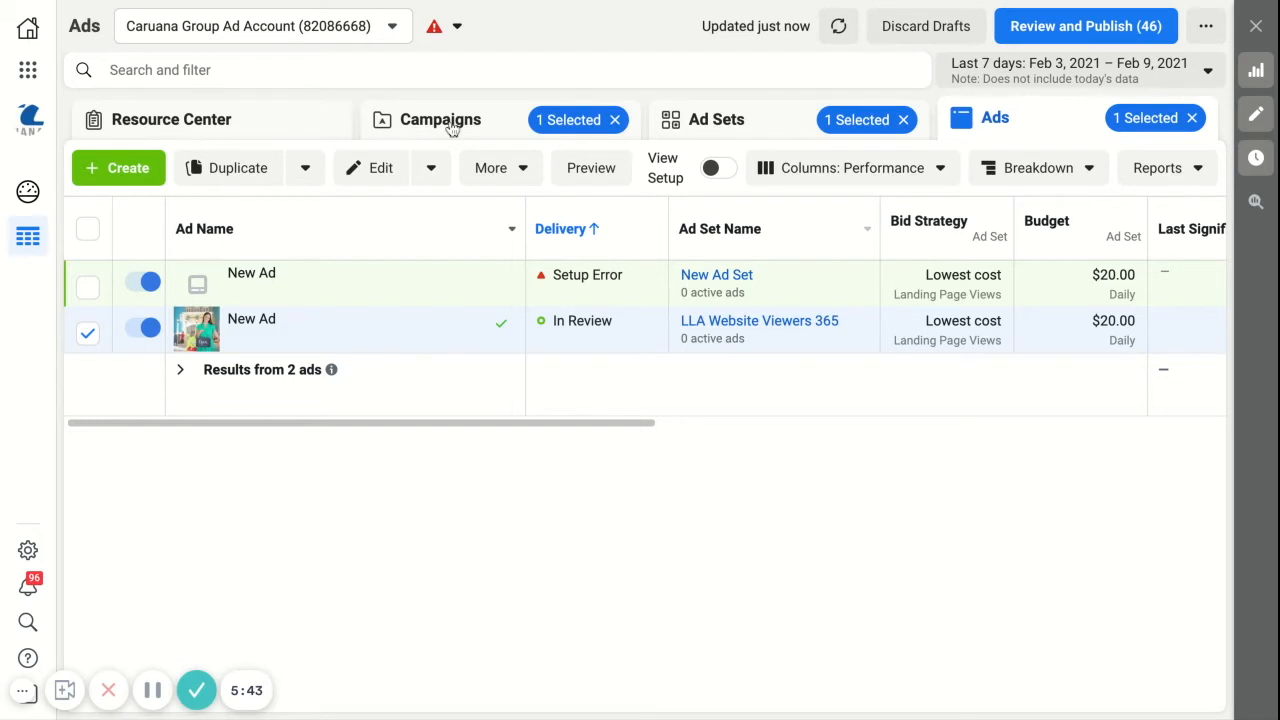
{"action": "left_click", "coordinate": [450, 121]}
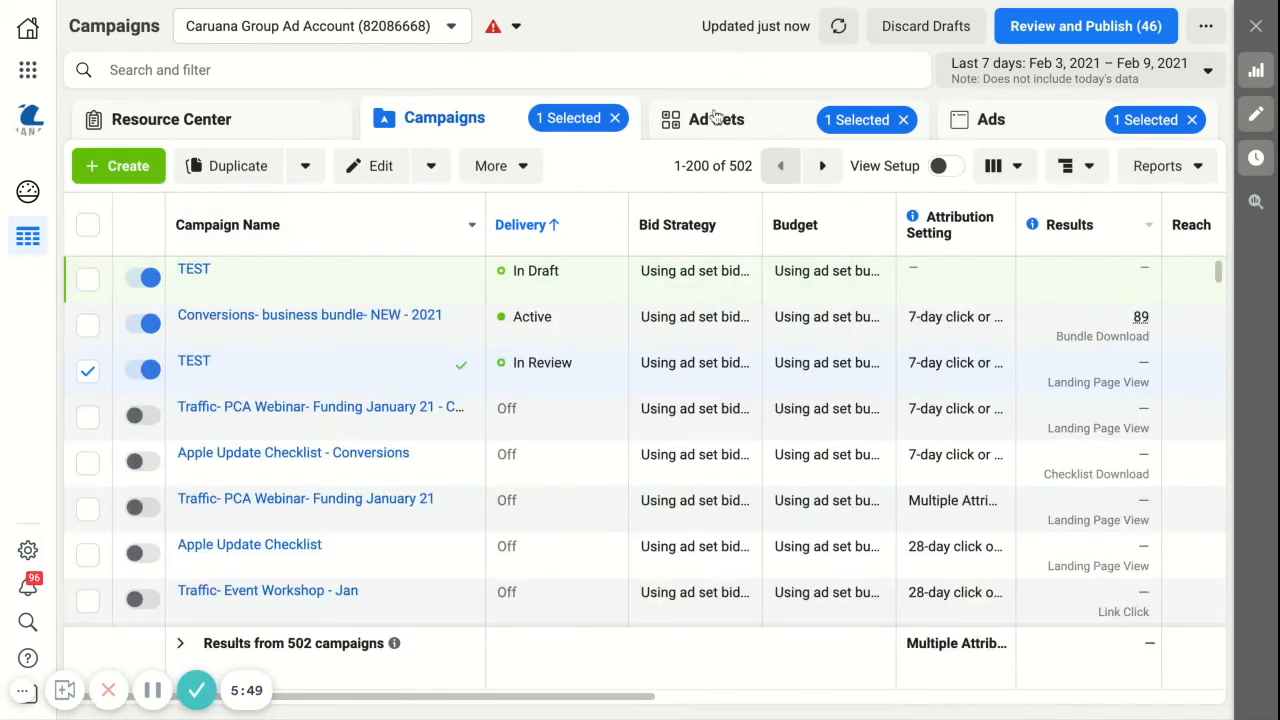
{"action": "left_click", "coordinate": [88, 374]}
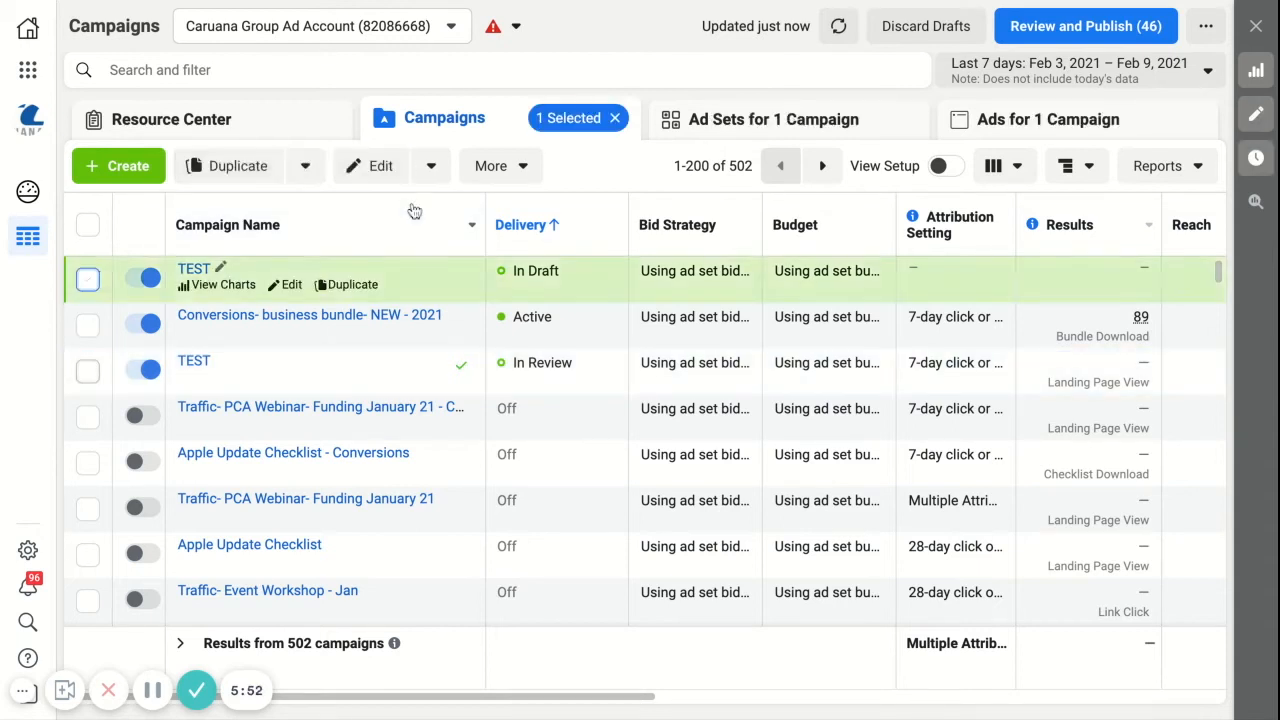
{"action": "left_click", "coordinate": [737, 120]}
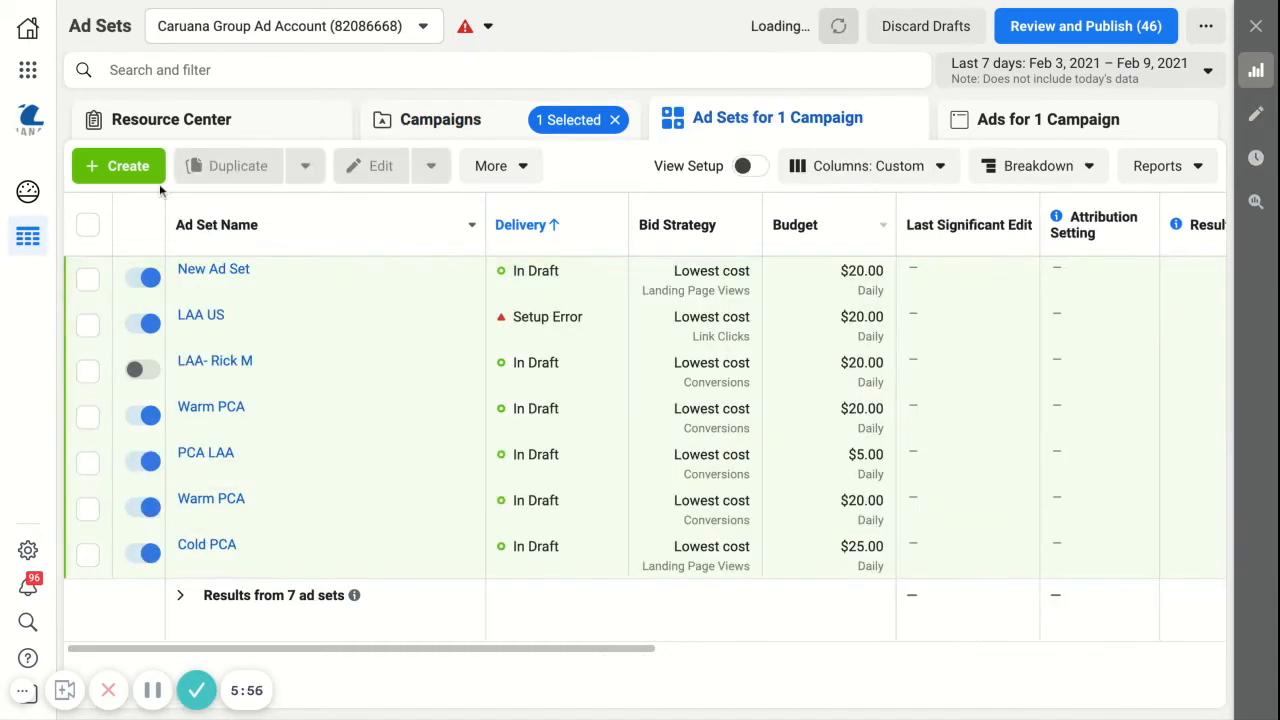
{"action": "left_click", "coordinate": [440, 119]}
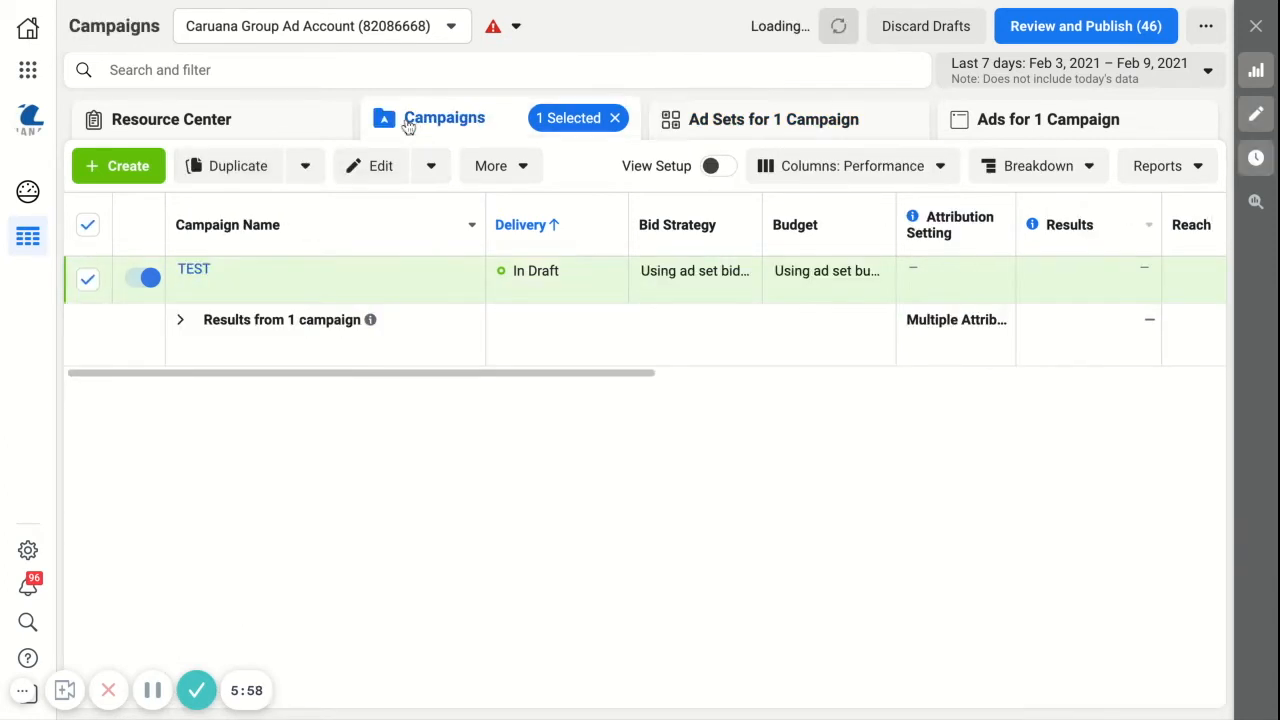
{"action": "left_click", "coordinate": [87, 279]}
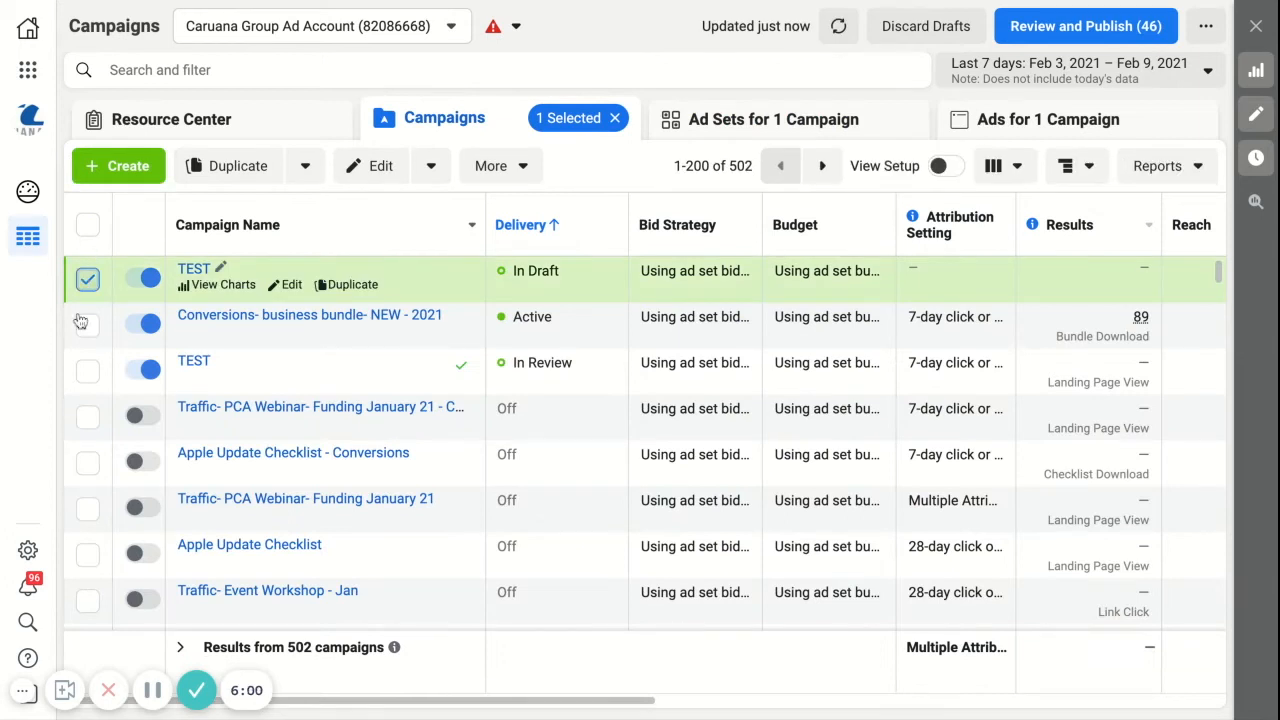
Step: Select only the published TEST campaign that is in review and list its ad sets
{"action": "left_click", "coordinate": [88, 374]}
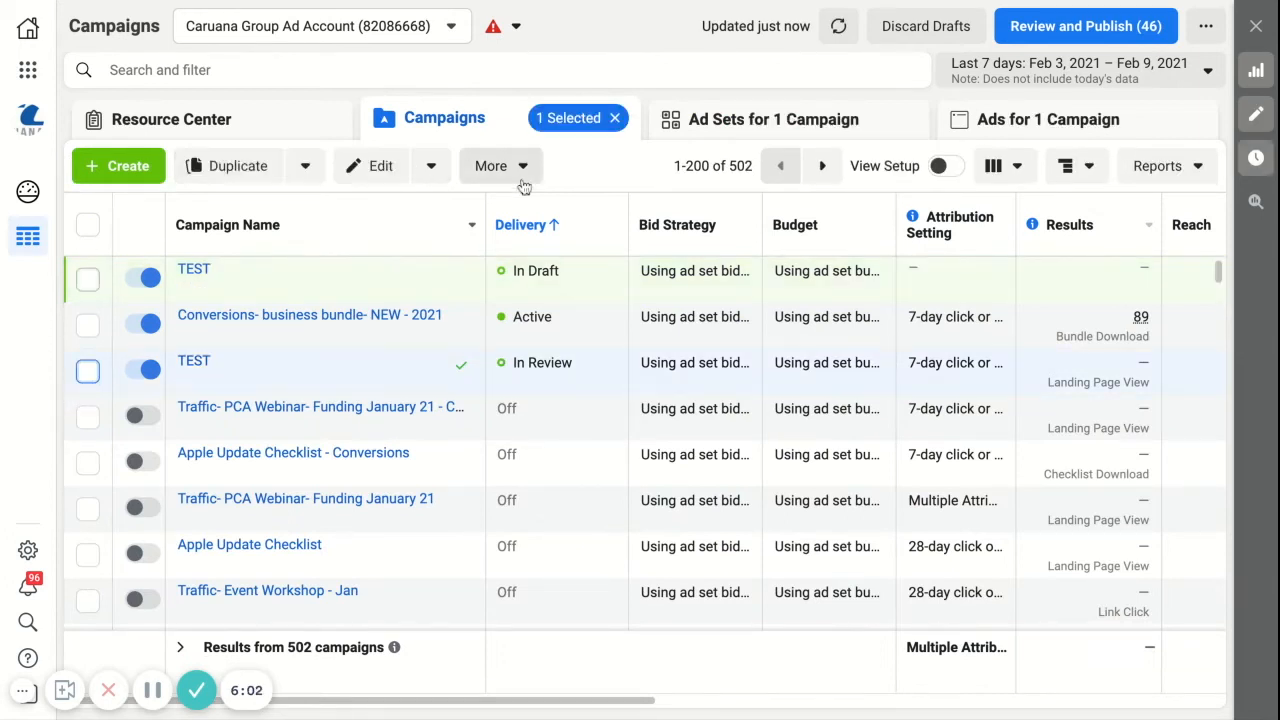
{"action": "left_click", "coordinate": [743, 128]}
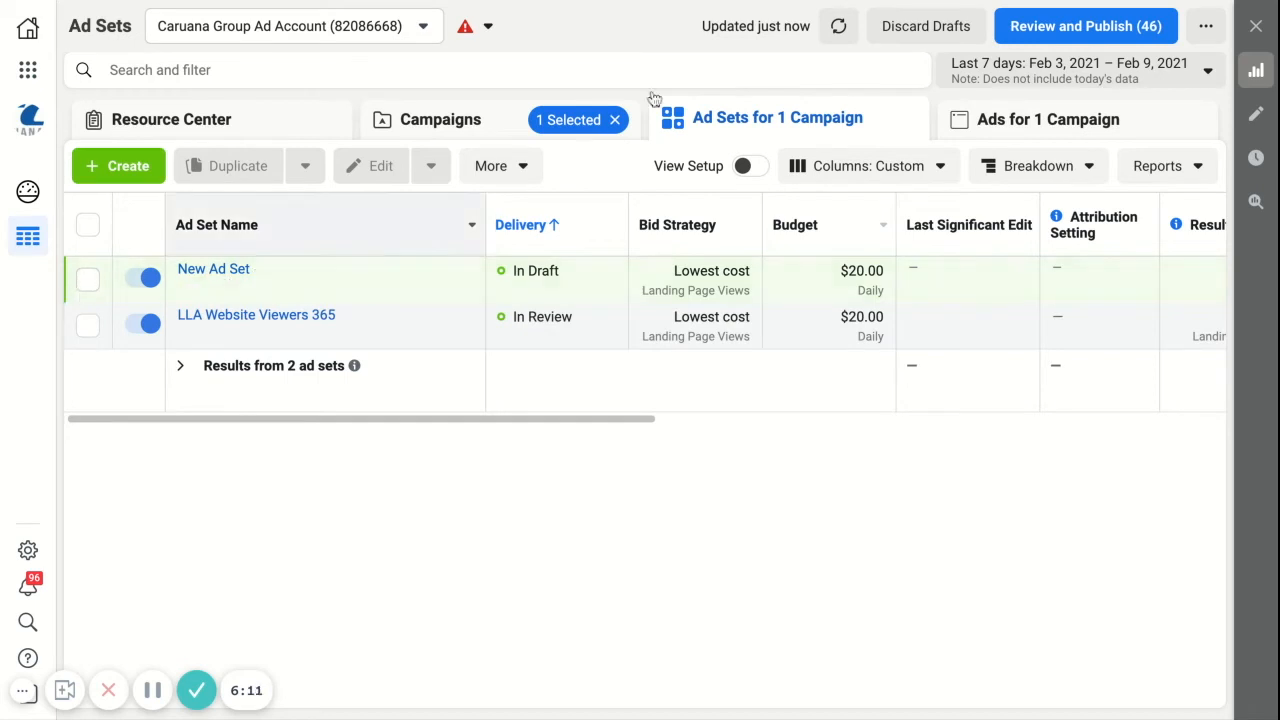
{"action": "left_click", "coordinate": [427, 129]}
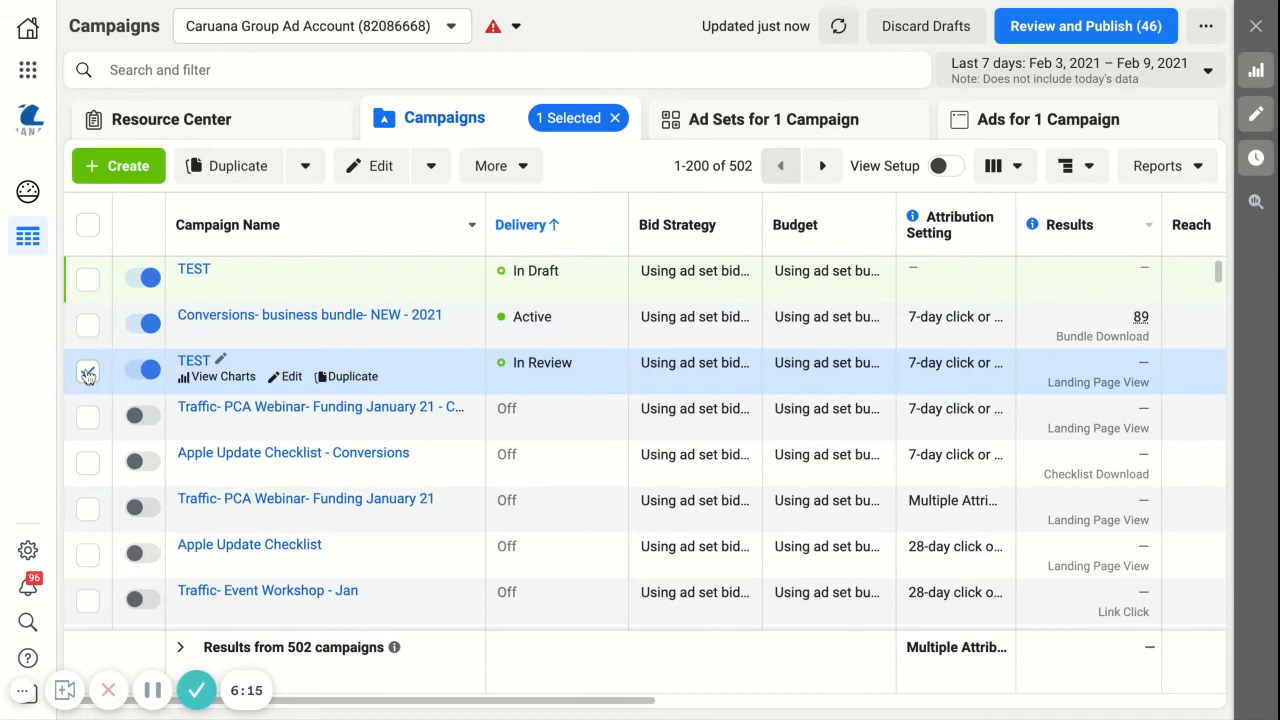
{"action": "left_click", "coordinate": [704, 128]}
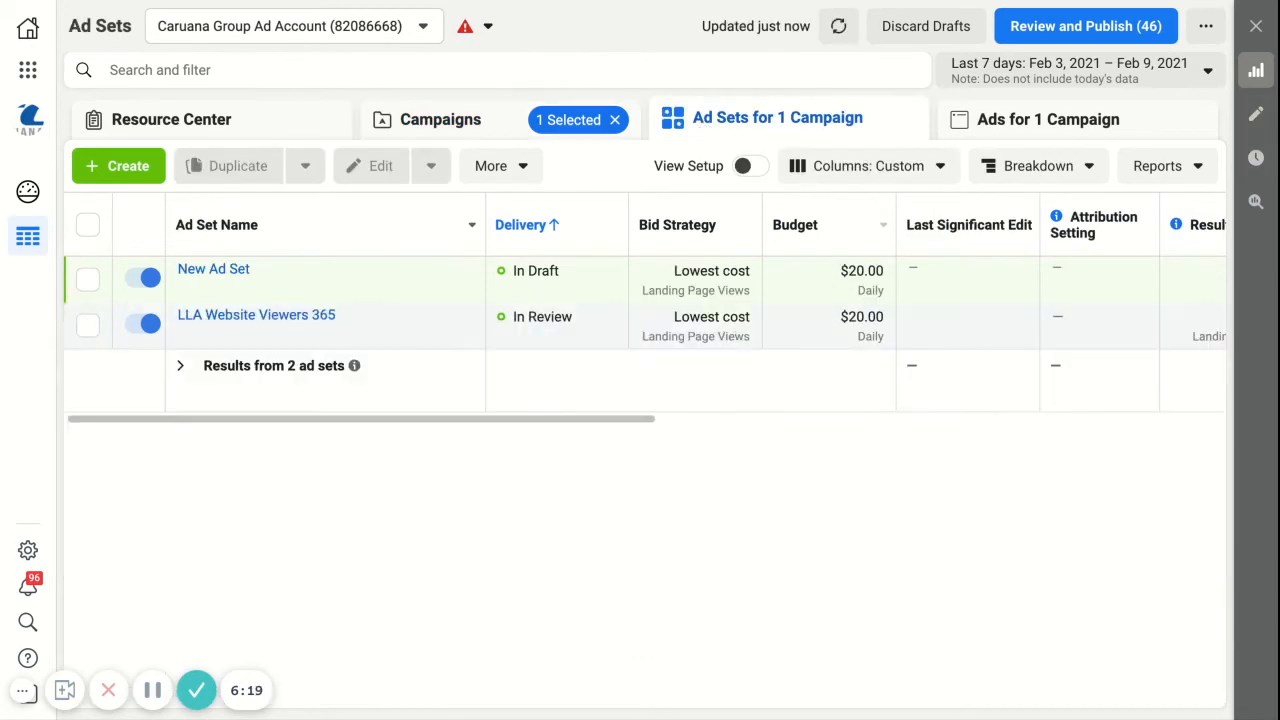
Step: Duplicate the LLA Website Viewers 365 ad set into its original campaign with 1 copy
{"action": "left_click", "coordinate": [88, 279]}
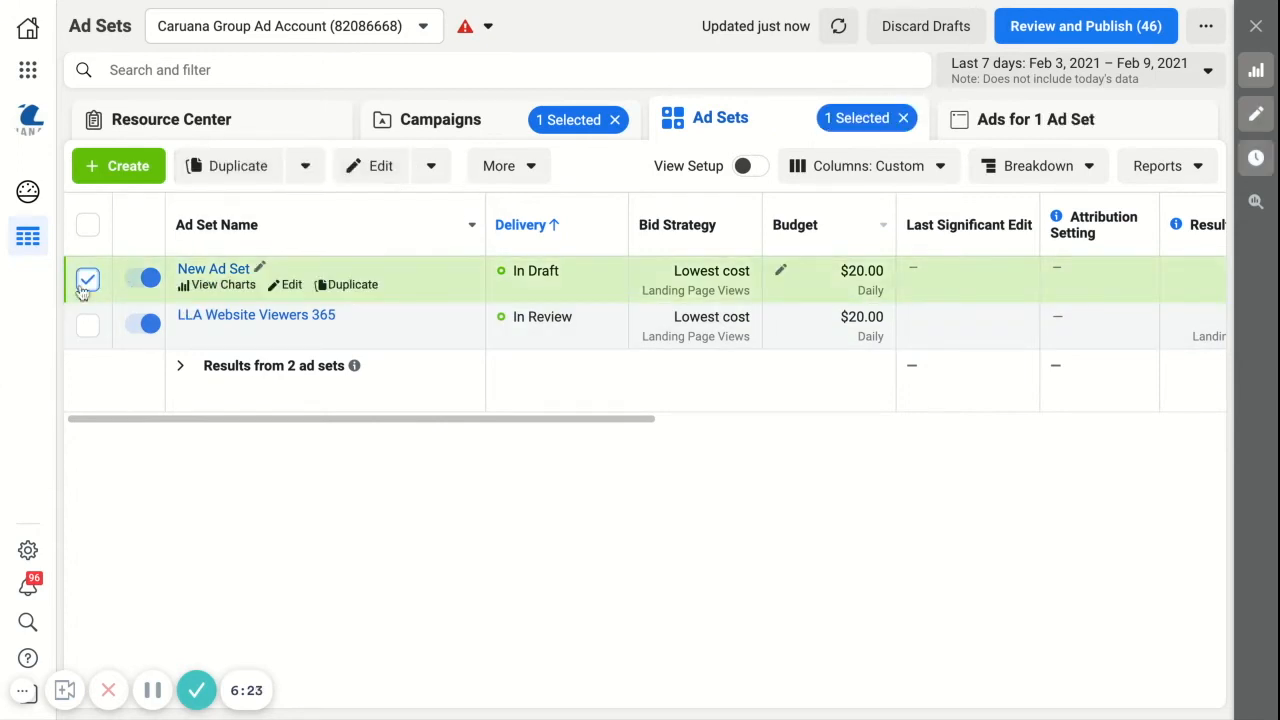
{"action": "left_click", "coordinate": [87, 280]}
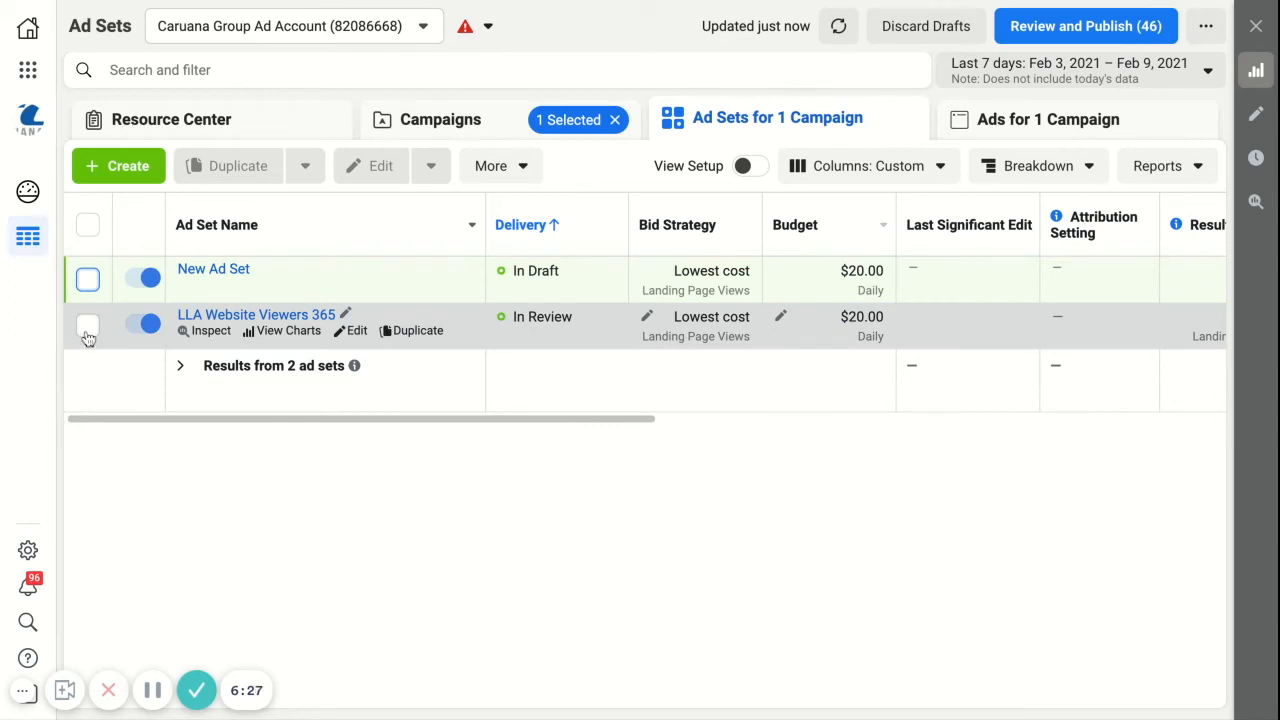
{"action": "left_click", "coordinate": [87, 326]}
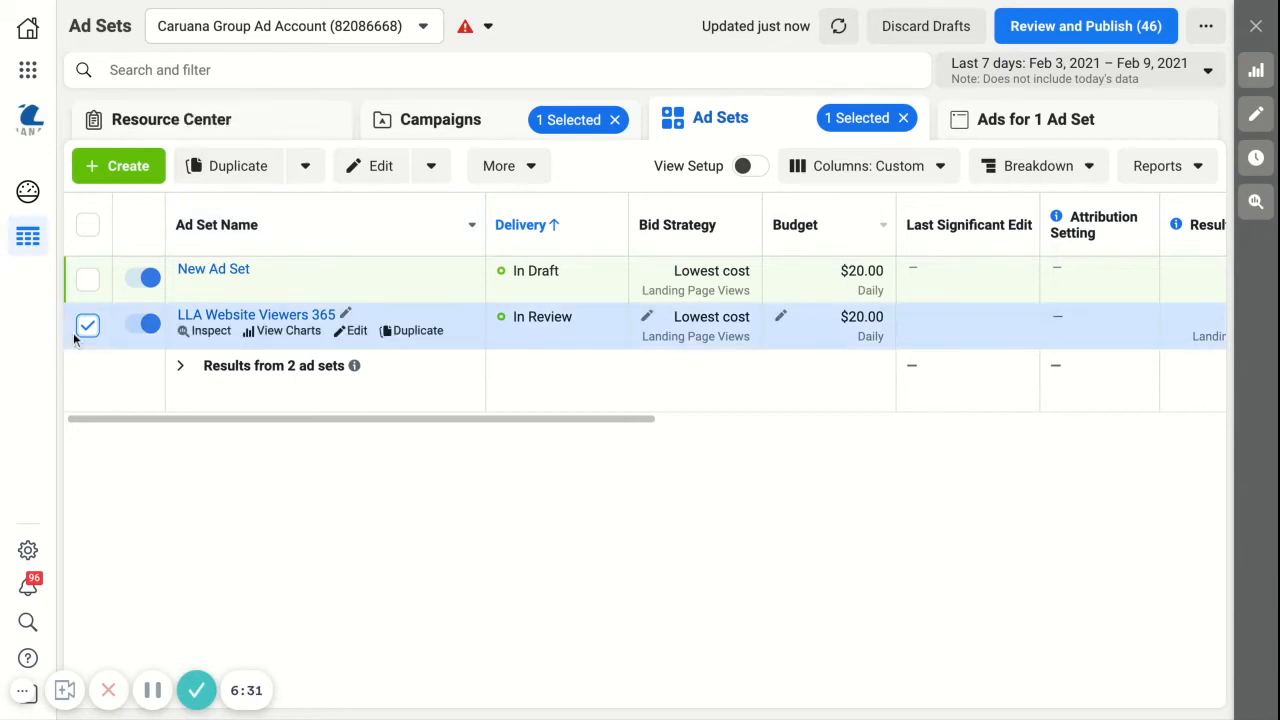
{"action": "left_click", "coordinate": [224, 170]}
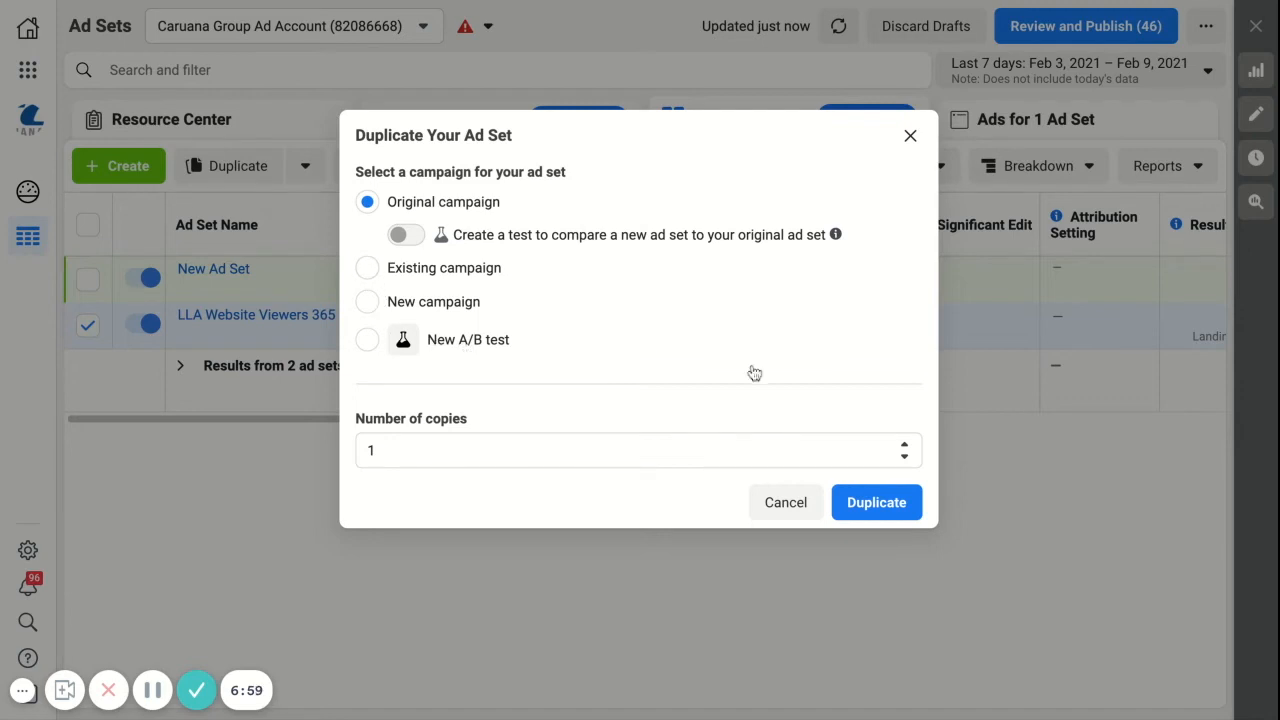
{"action": "left_click", "coordinate": [860, 507]}
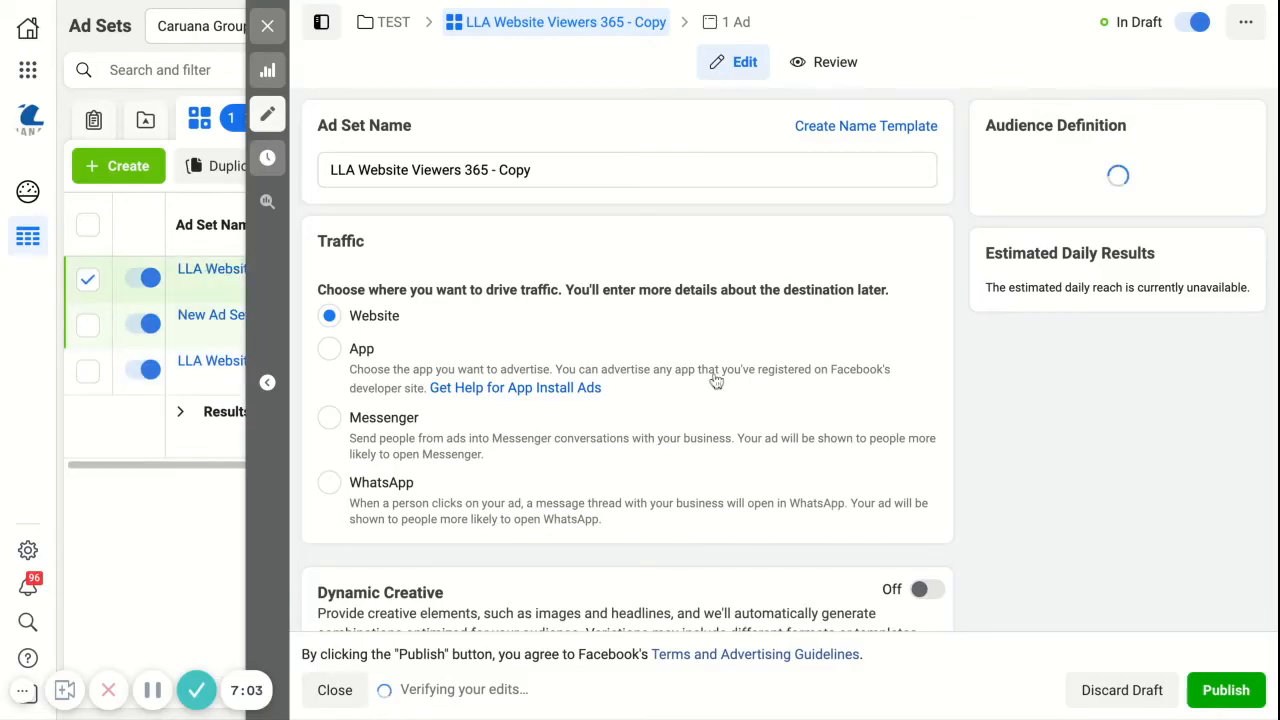
Step: Rename the duplicated ad set as LAA Email List
{"action": "scroll", "coordinate": [716, 382], "scroll_direction": "down", "scroll_amount": 3}
{"action": "scroll", "coordinate": [716, 382], "scroll_direction": "down", "scroll_amount": 1}
{"action": "scroll", "coordinate": [716, 382], "scroll_direction": "up", "scroll_amount": 4}
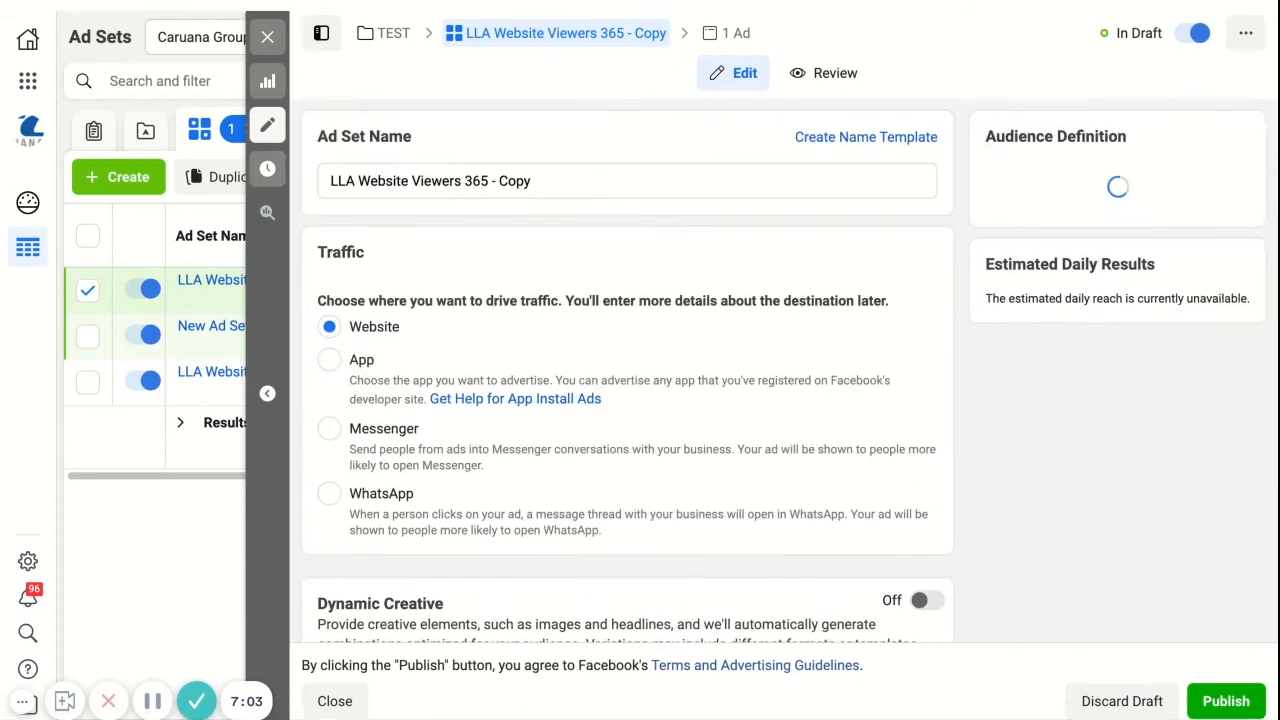
{"action": "left_click", "coordinate": [555, 168]}
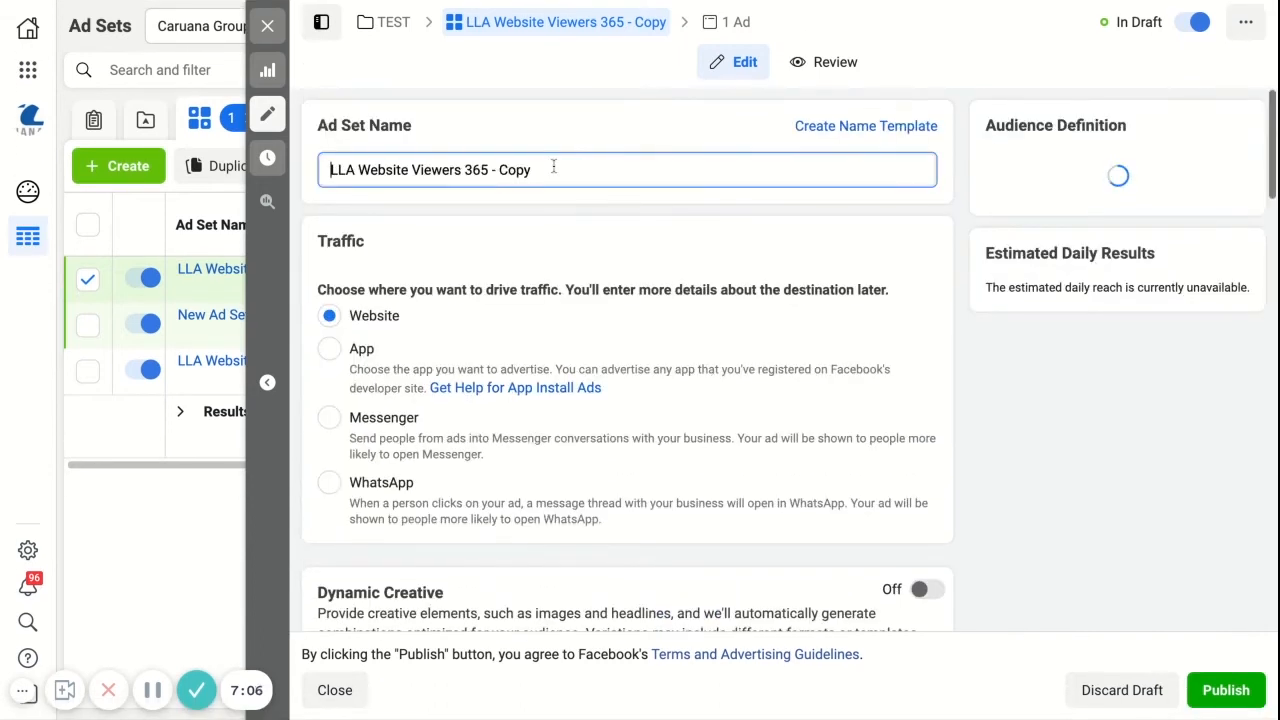
{"action": "triple_click", "coordinate": [553, 168]}
{"action": "type", "text": "L"}
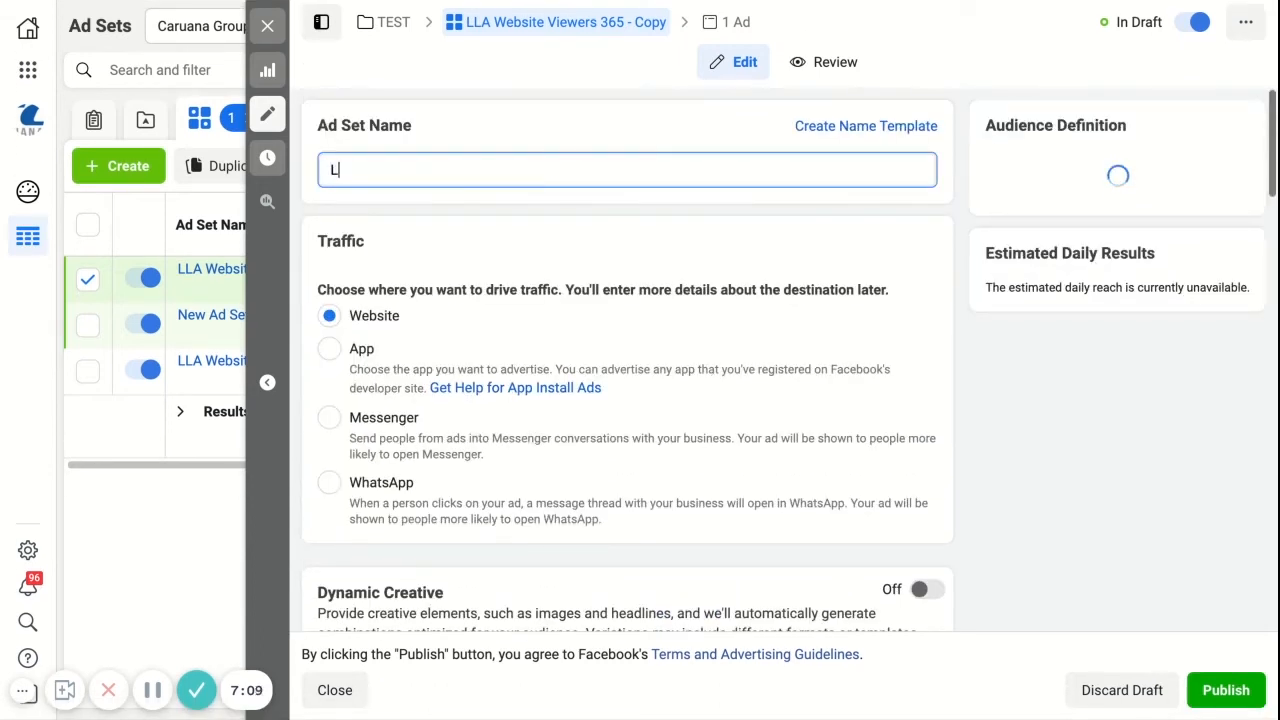
{"action": "type", "text": "AA"}
{"action": "key", "text": "BackSpace"}
{"action": "key", "text": "BackSpace"}
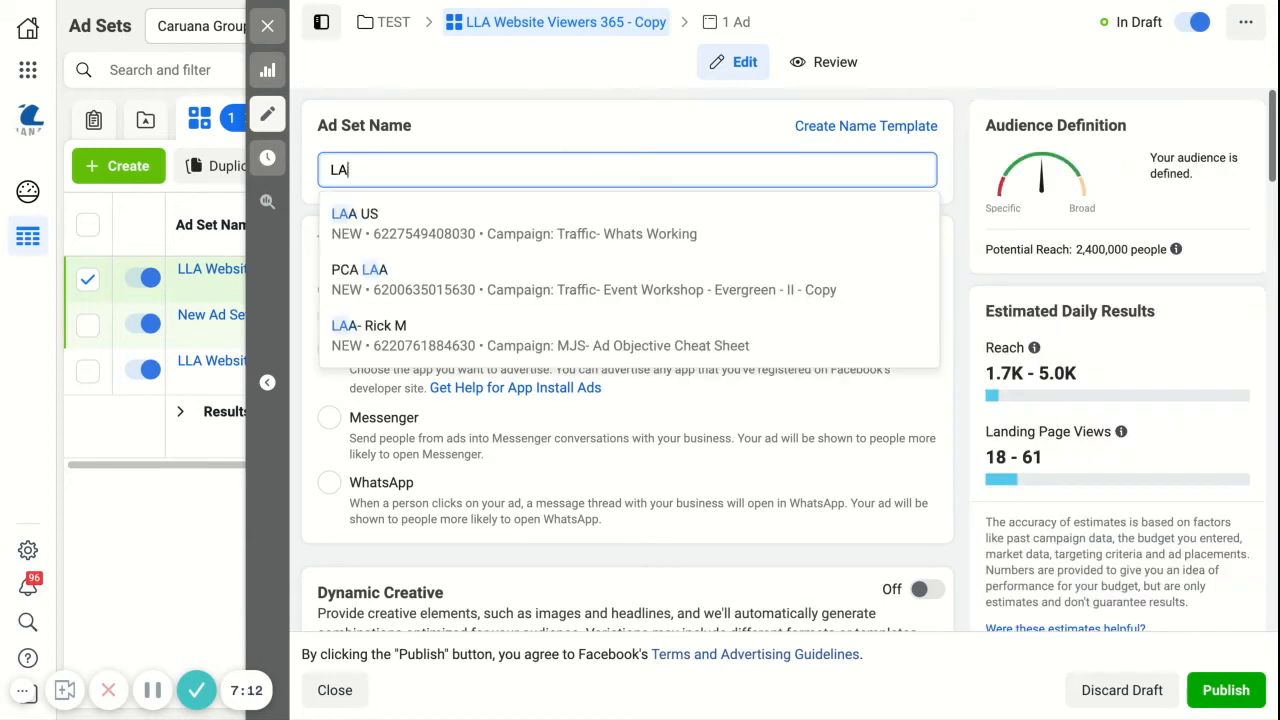
{"action": "type", "text": "AA"}
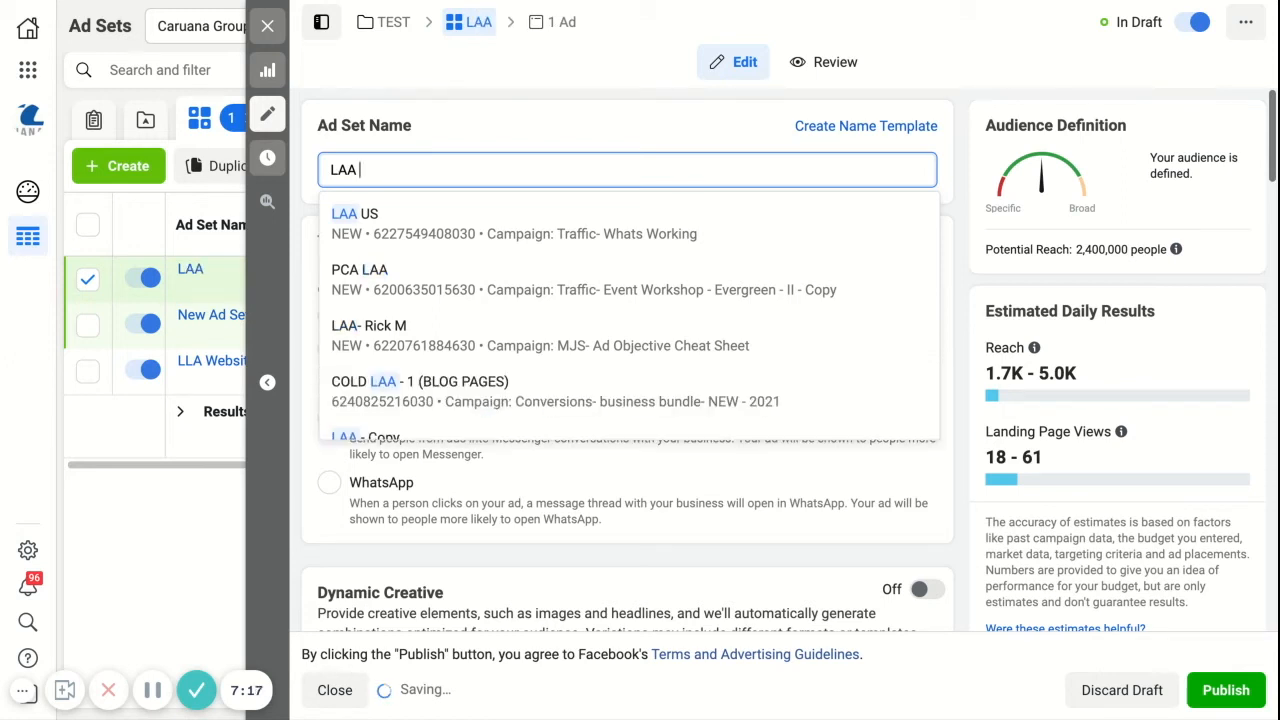
{"action": "type", "text": " Email List"}
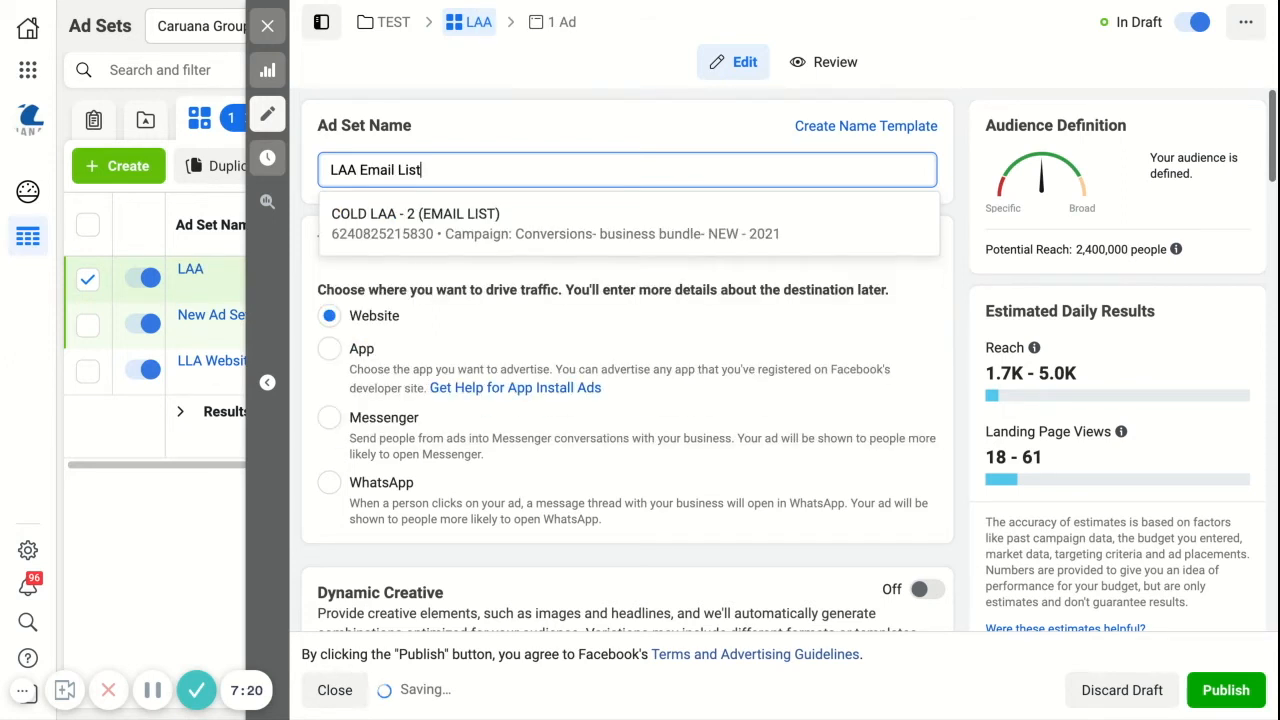
{"action": "left_click", "coordinate": [541, 479]}
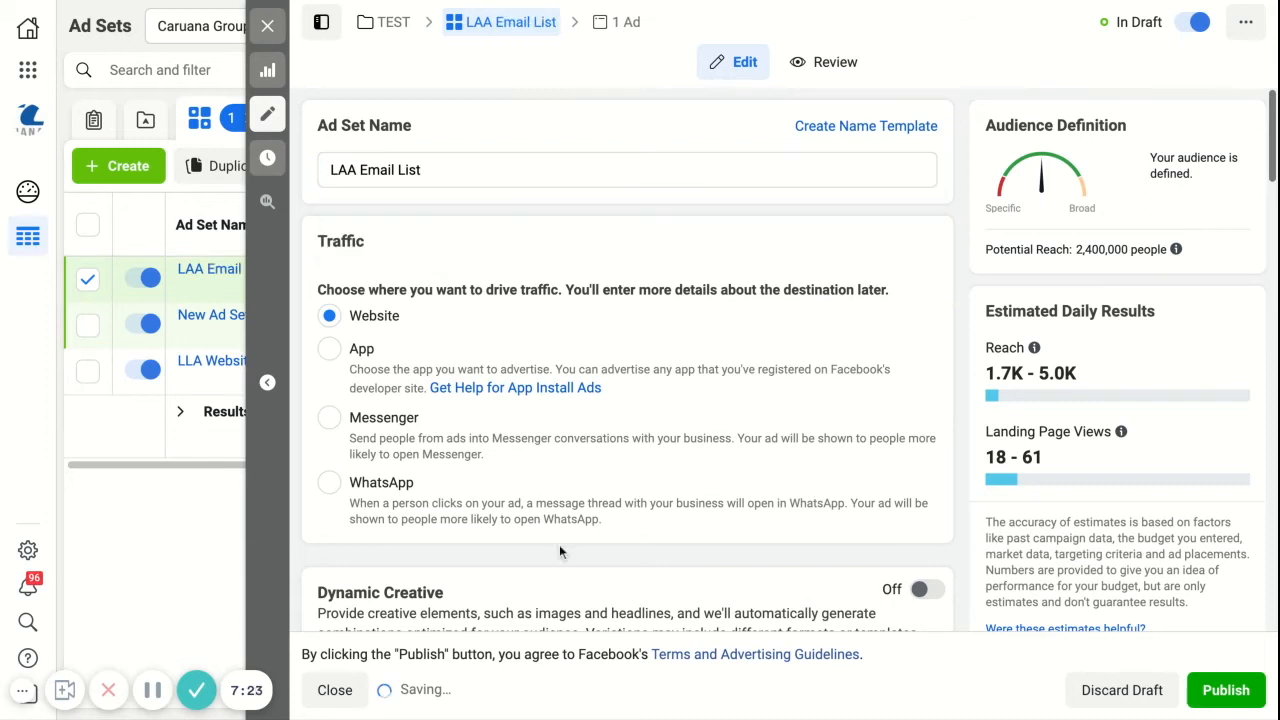
Step: Remove the Web Visitors 365 lookalike from the ad set's custom audiences
{"action": "scroll", "coordinate": [559, 544], "scroll_direction": "down", "scroll_amount": 3}
{"action": "scroll", "coordinate": [559, 541], "scroll_direction": "down", "scroll_amount": 10}
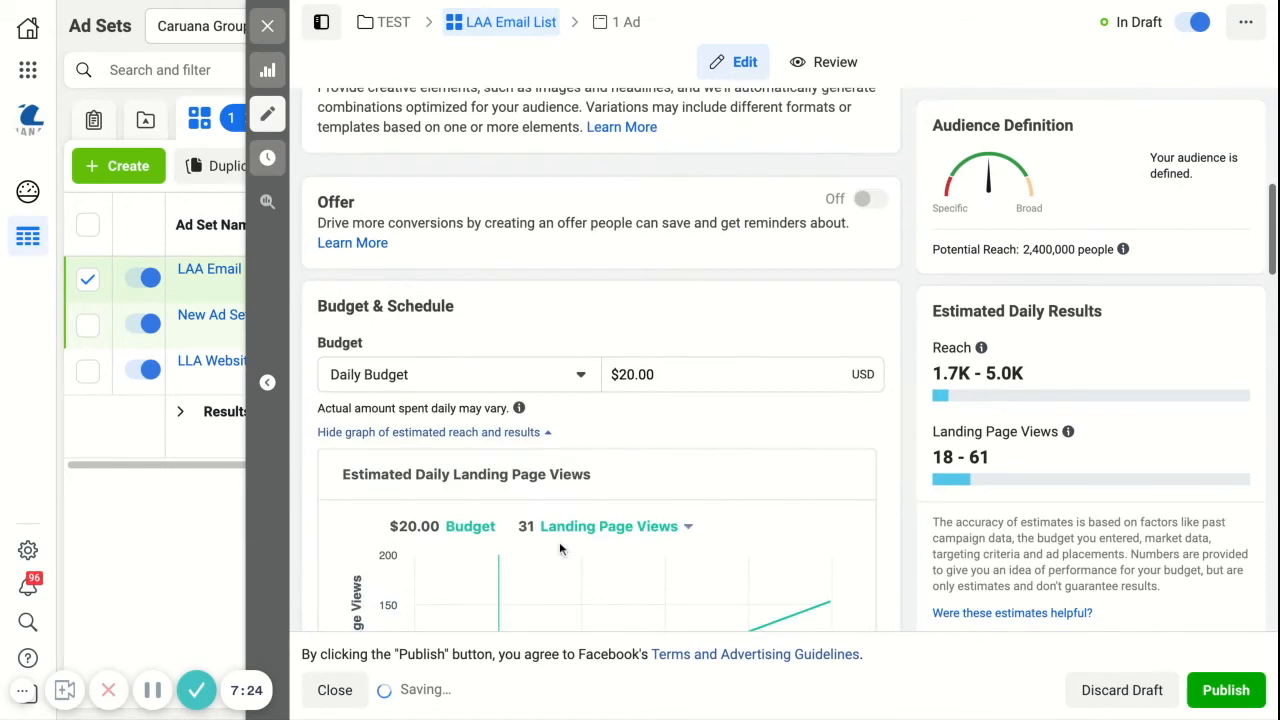
{"action": "scroll", "coordinate": [803, 338], "scroll_direction": "down", "scroll_amount": 5}
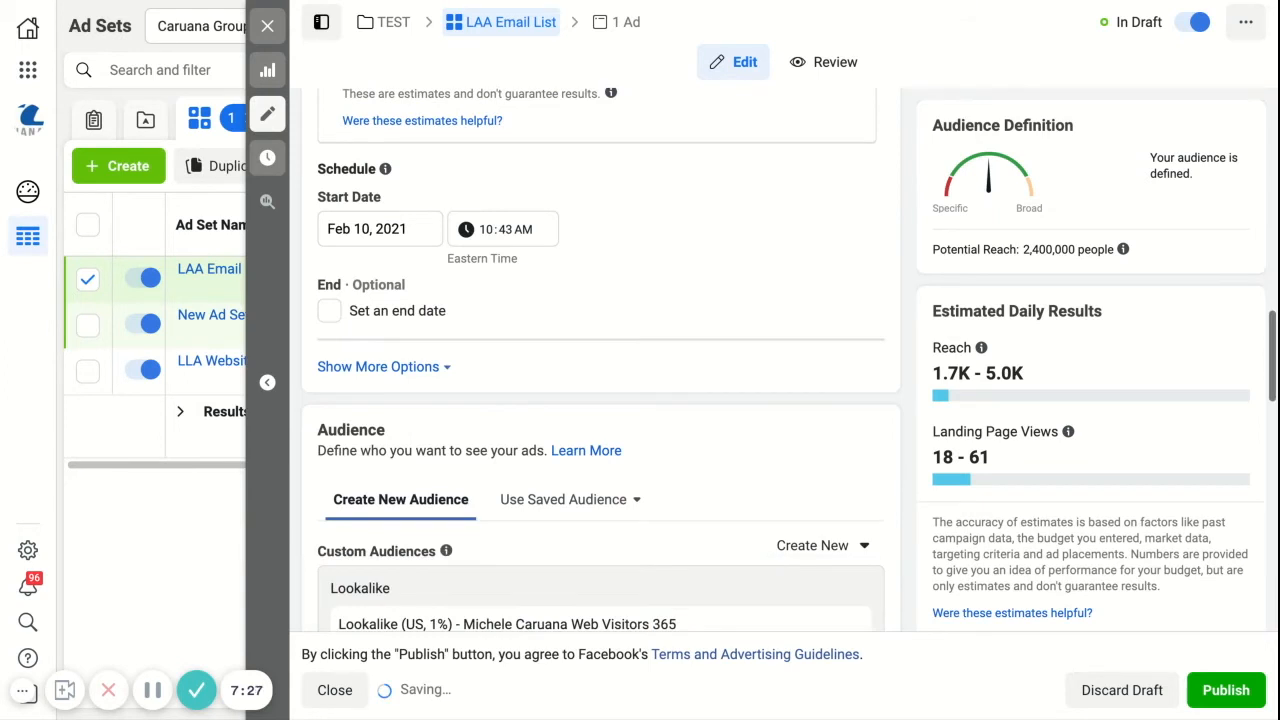
{"action": "mouse_move", "coordinate": [838, 372]}
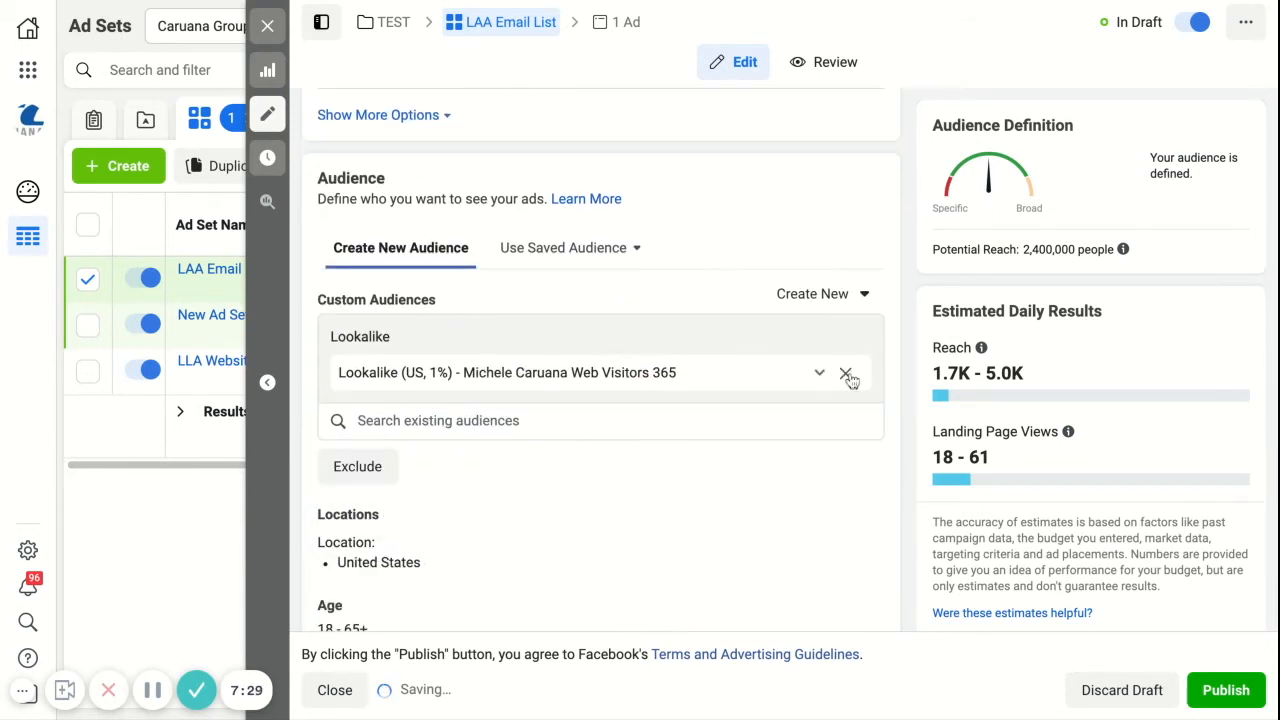
{"action": "left_click", "coordinate": [844, 374]}
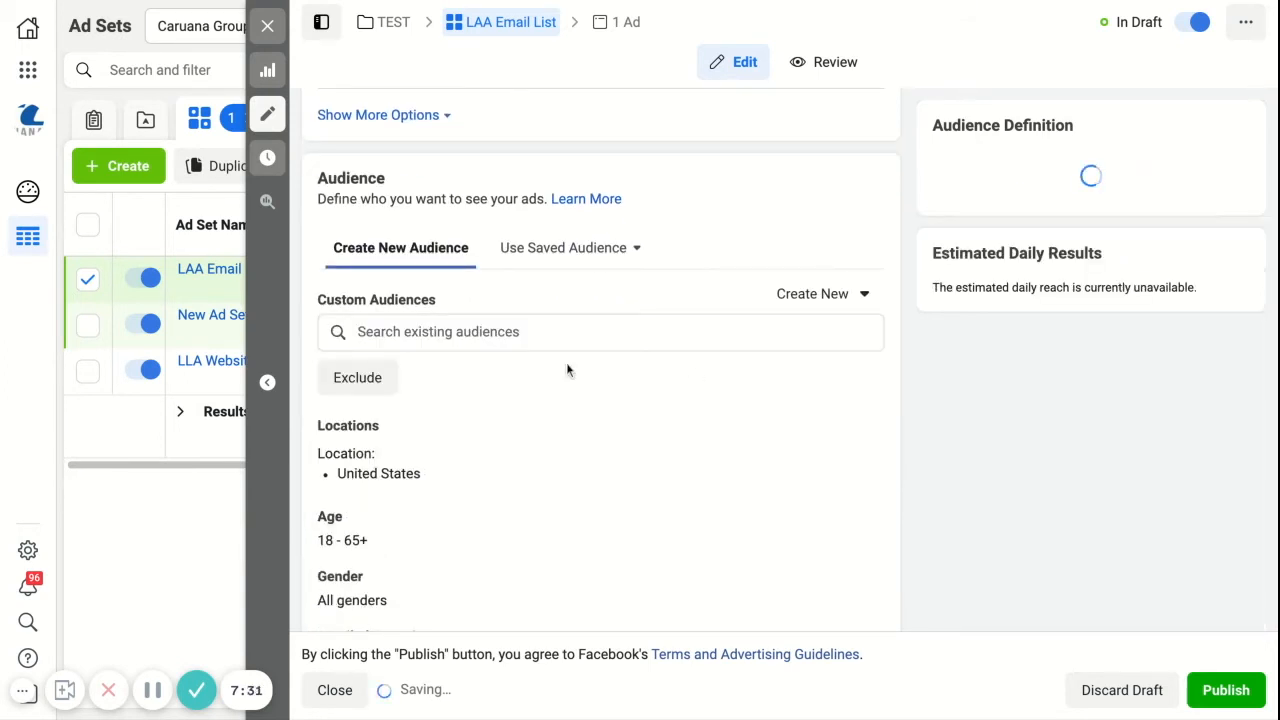
{"action": "left_click", "coordinate": [434, 334]}
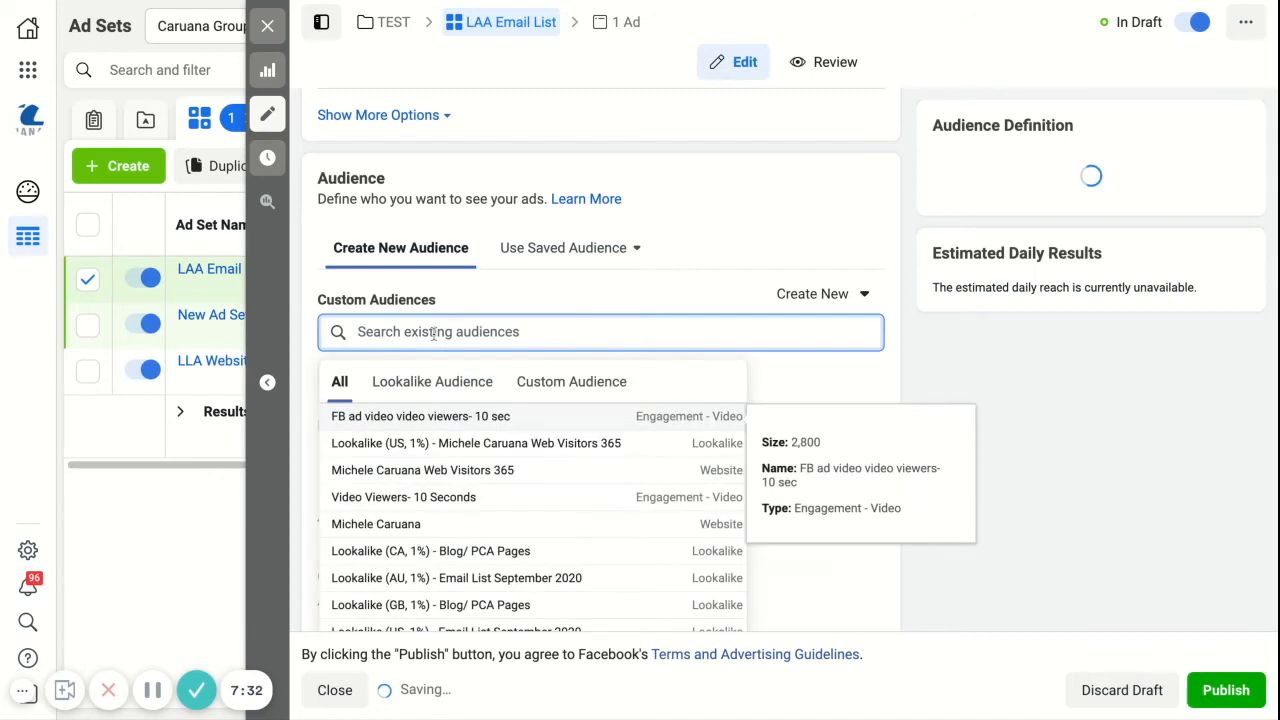
{"action": "left_click", "coordinate": [821, 297]}
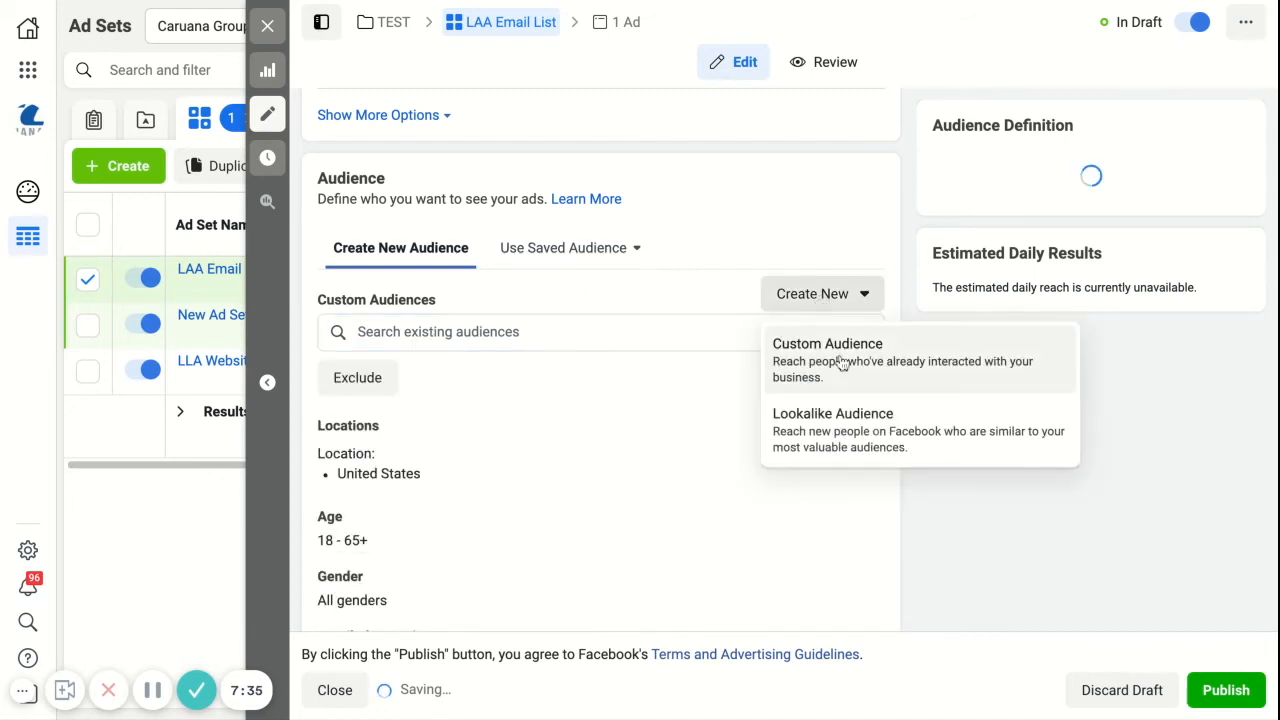
{"action": "left_click", "coordinate": [640, 275]}
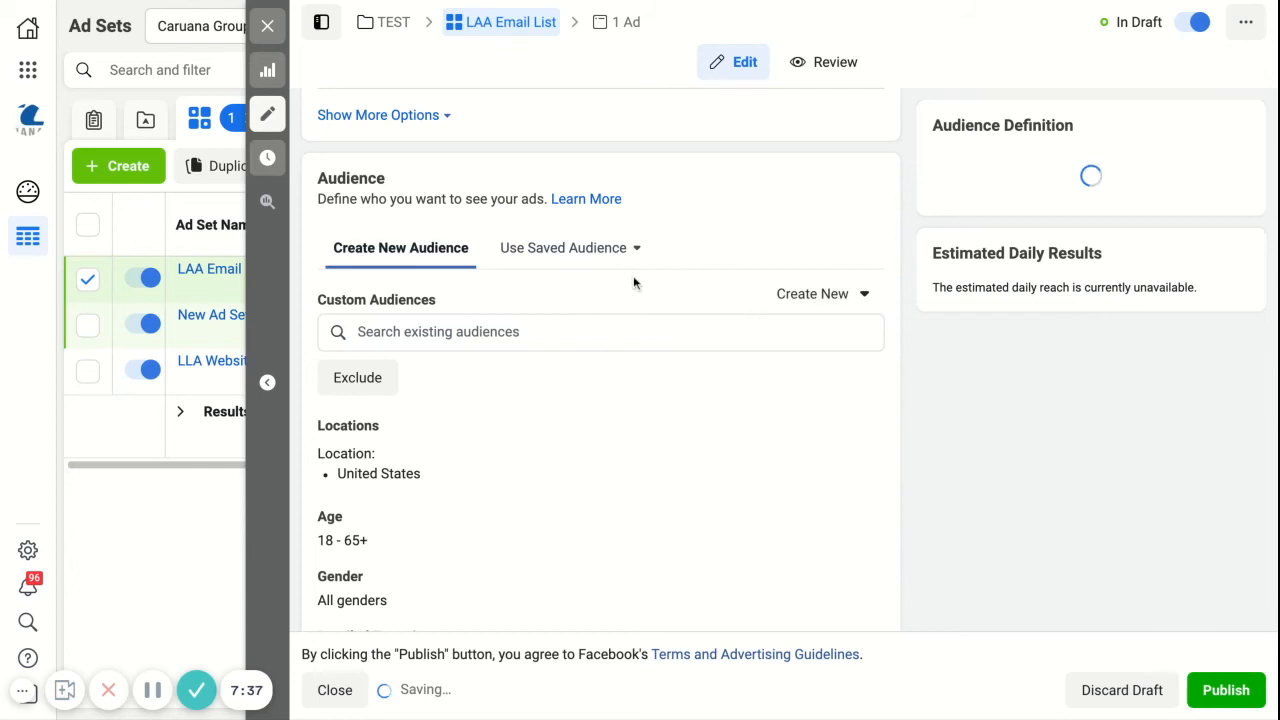
{"action": "left_click", "coordinate": [465, 332]}
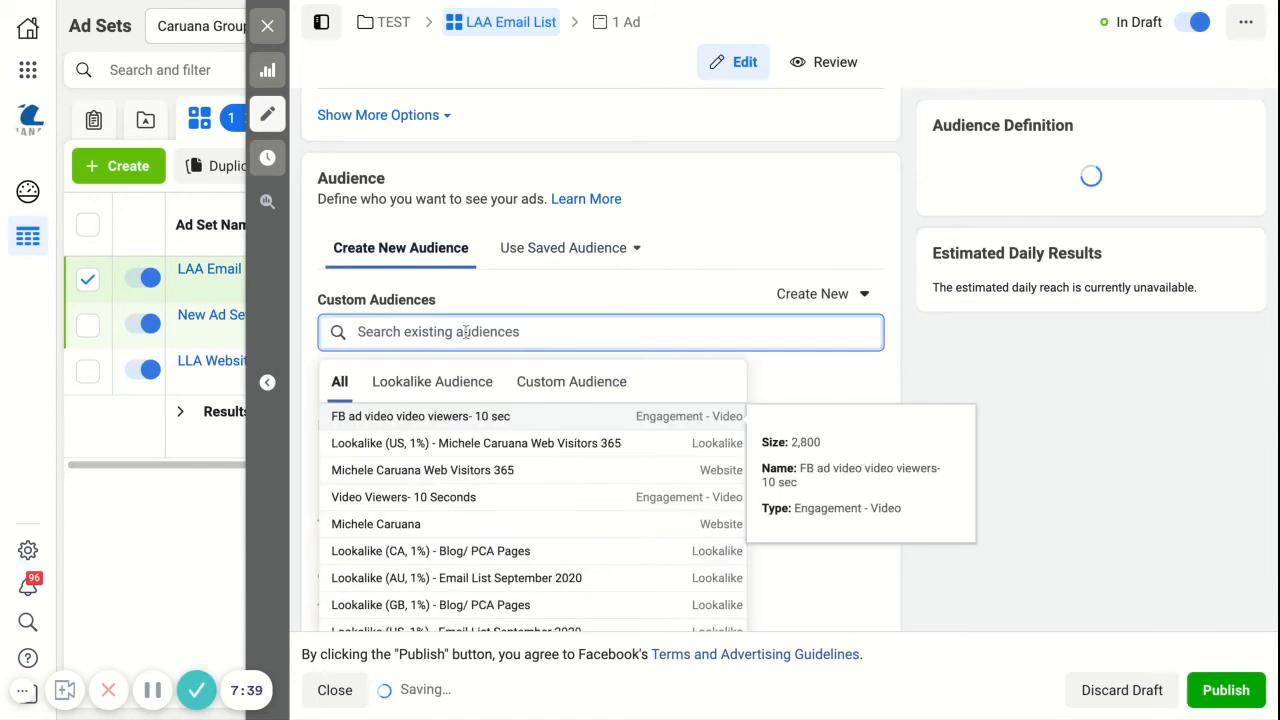
{"action": "left_click", "coordinate": [496, 580]}
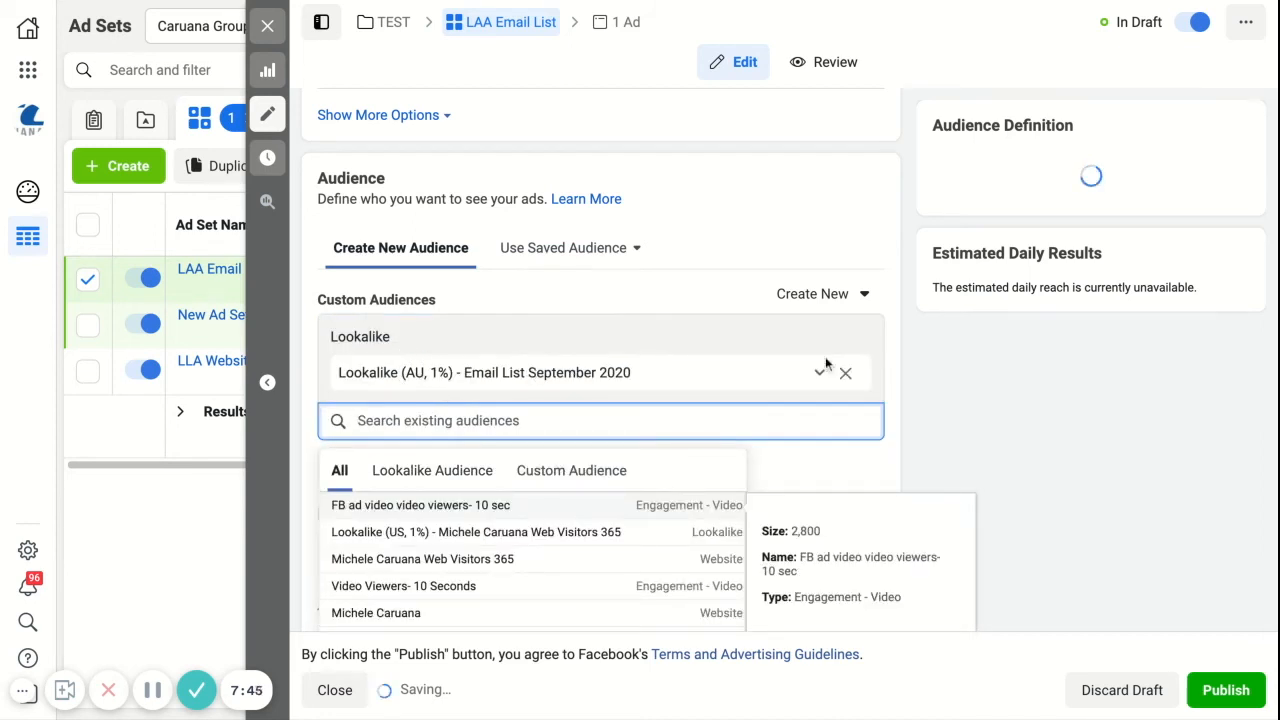
{"action": "left_click", "coordinate": [846, 374]}
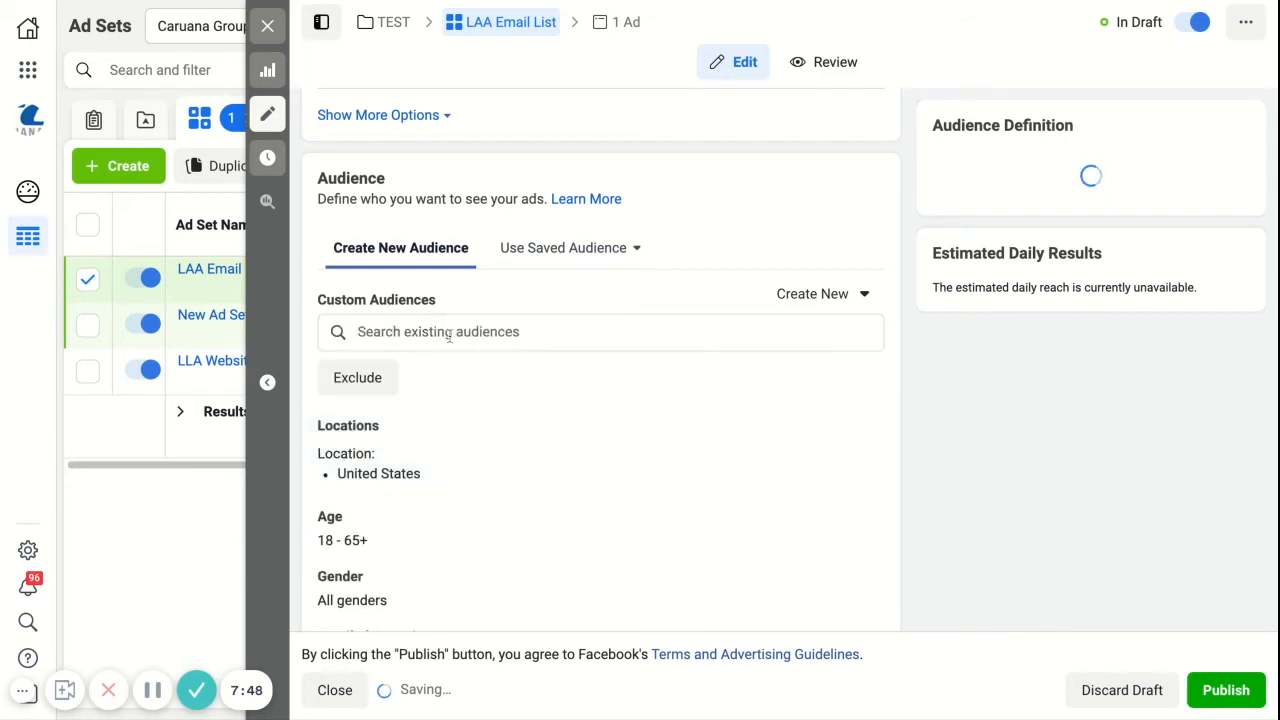
Step: Search the existing audiences for "email" and add Lookalike (US, 1%) - Email List September 2020 to the ad set
{"action": "left_click", "coordinate": [449, 337]}
{"action": "type", "text": "email"}
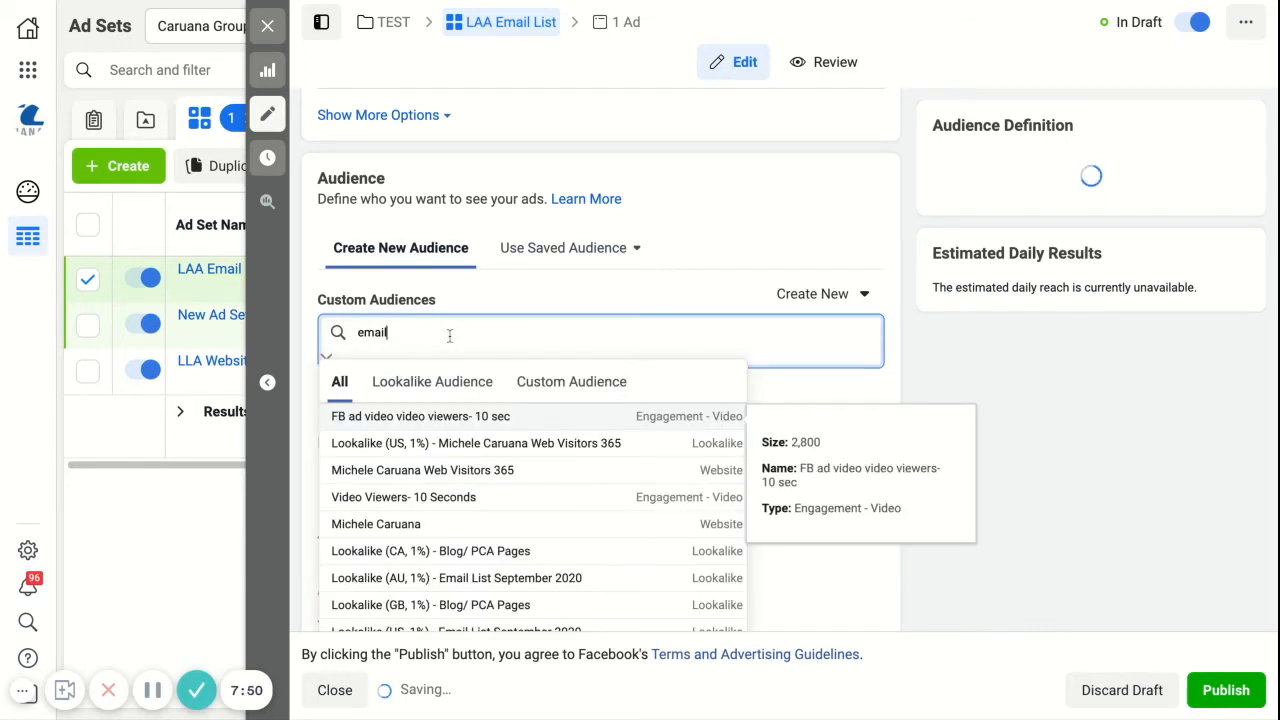
{"action": "double_click", "coordinate": [516, 330]}
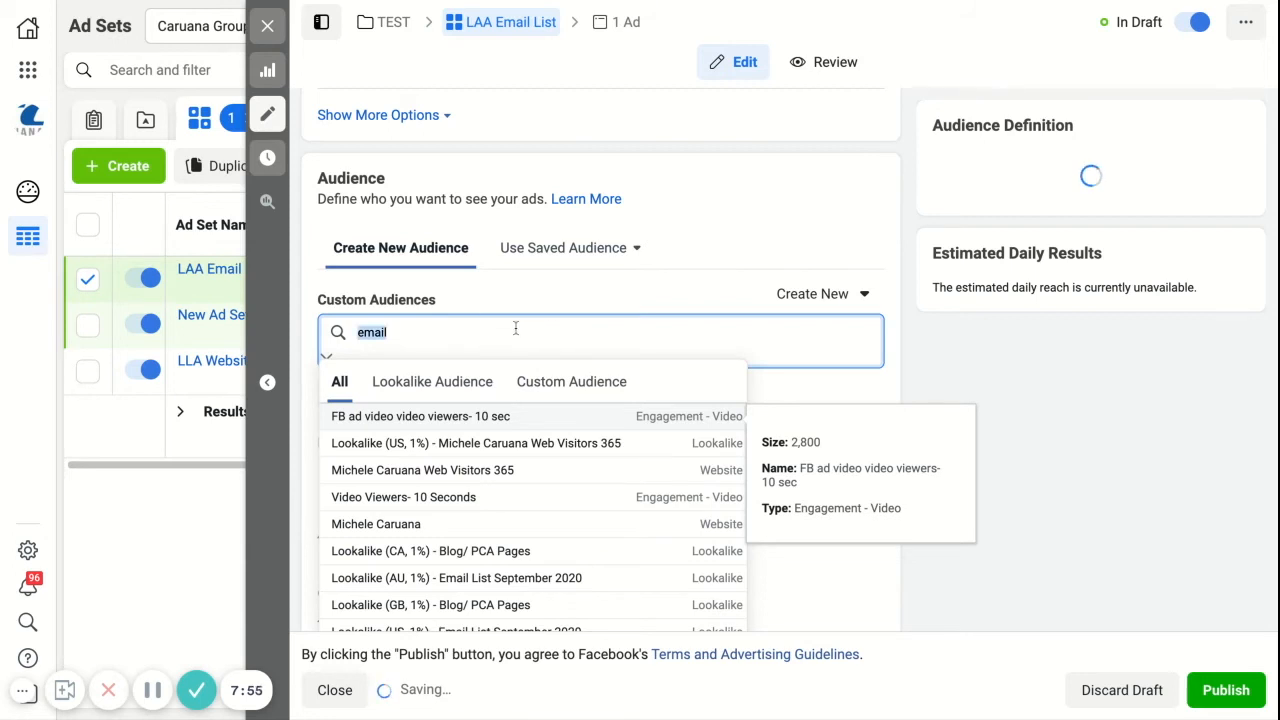
{"action": "scroll", "coordinate": [600, 589], "scroll_direction": "down", "scroll_amount": 1}
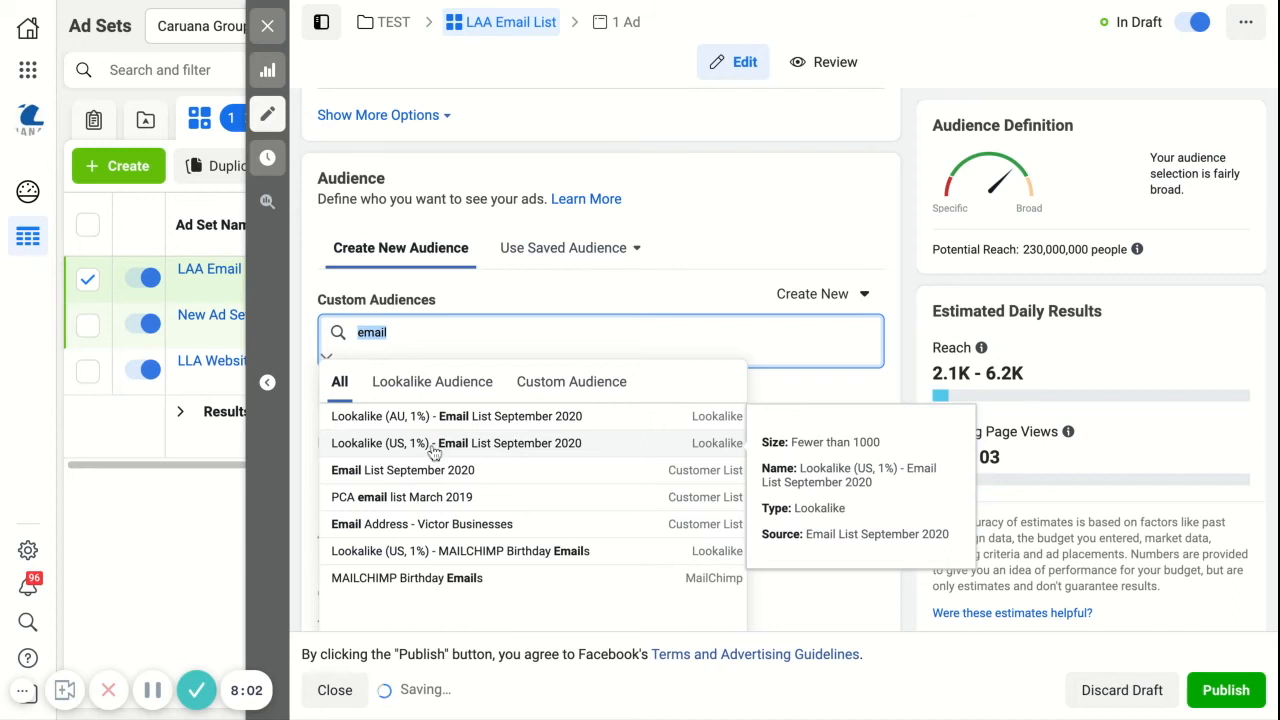
{"action": "left_click", "coordinate": [434, 447]}
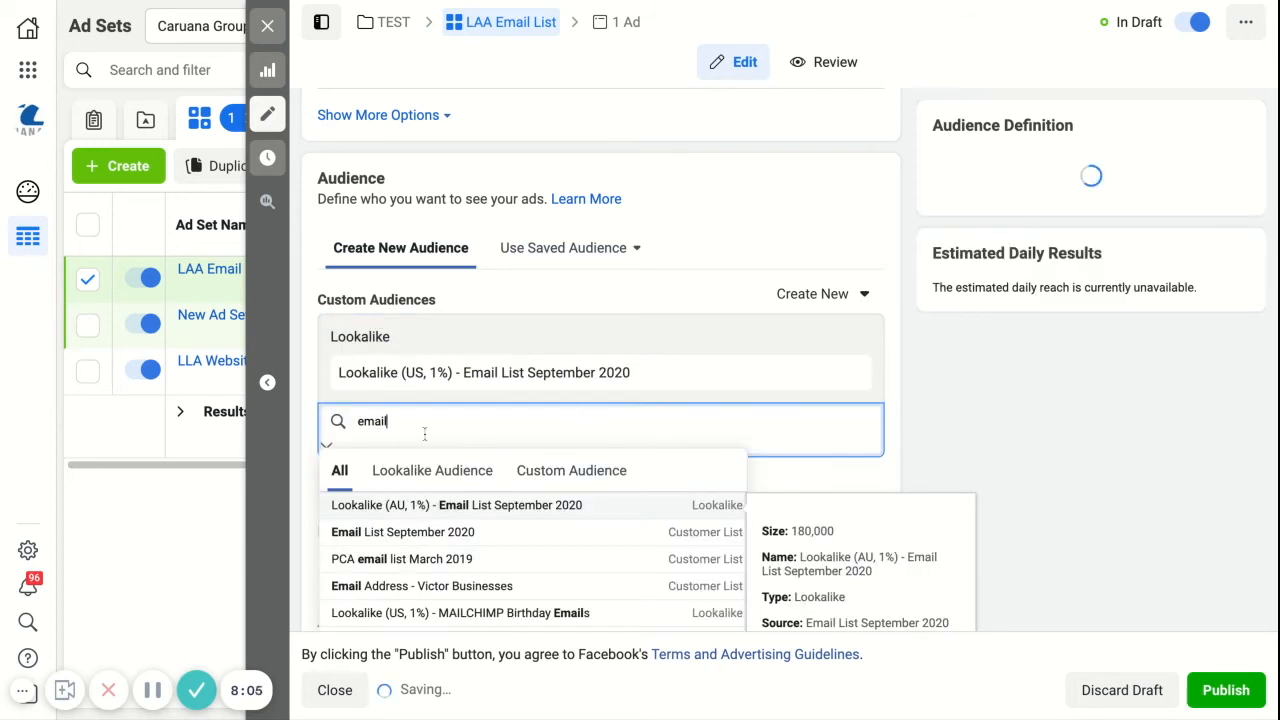
{"action": "double_click", "coordinate": [394, 425]}
{"action": "key", "text": "BackSpace"}
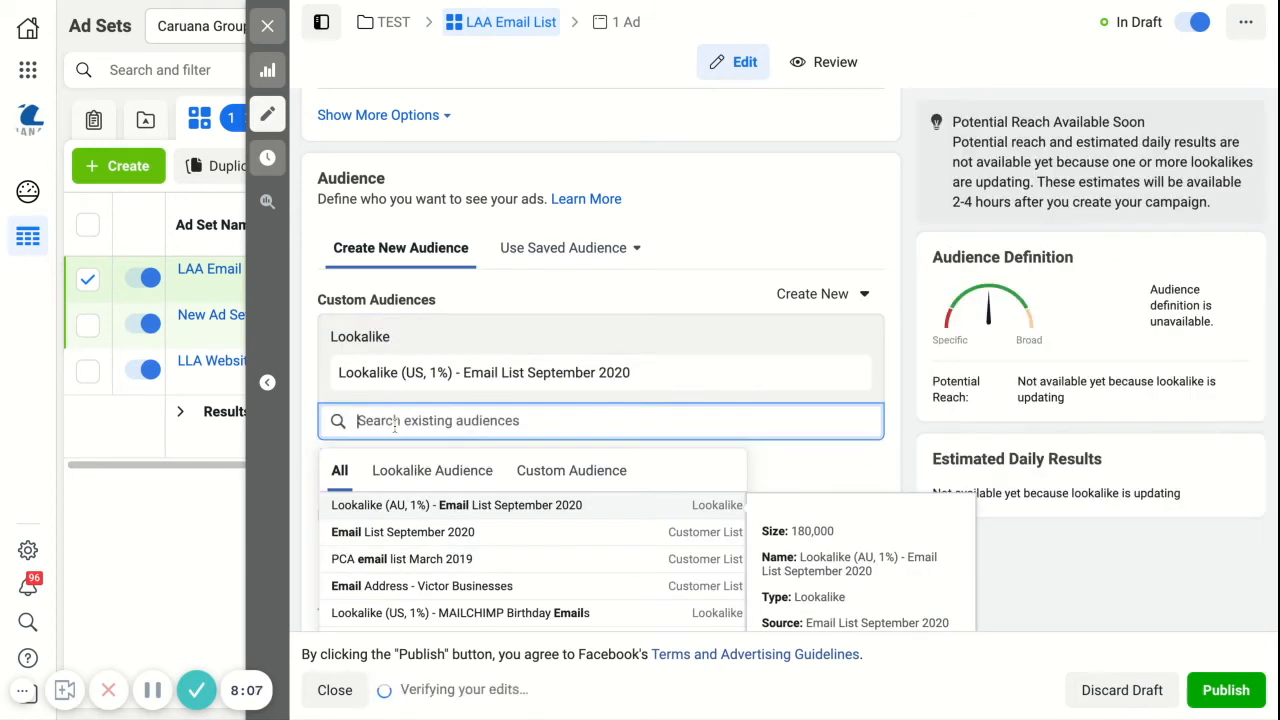
{"action": "left_click", "coordinate": [690, 314]}
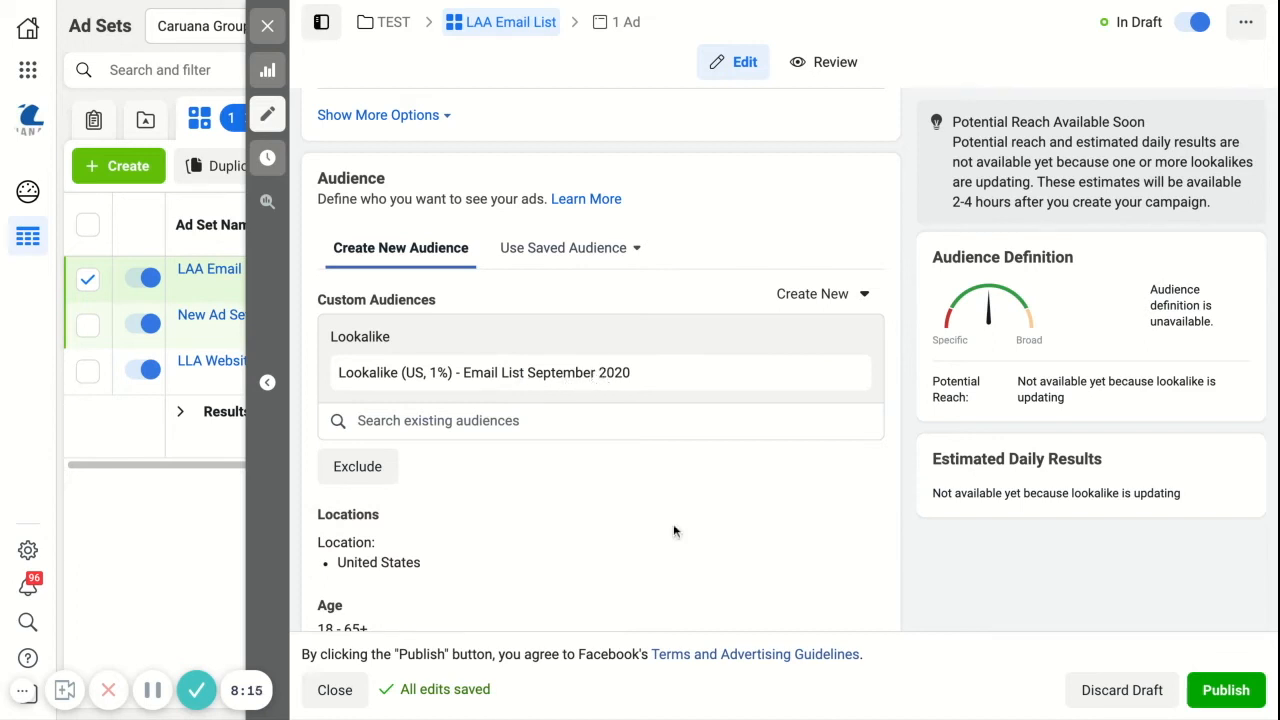
Step: Publish the LAA Email List ad set with its ad and return to the ad set list
{"action": "scroll", "coordinate": [673, 523], "scroll_direction": "down", "scroll_amount": 2}
{"action": "scroll", "coordinate": [673, 523], "scroll_direction": "down", "scroll_amount": 10}
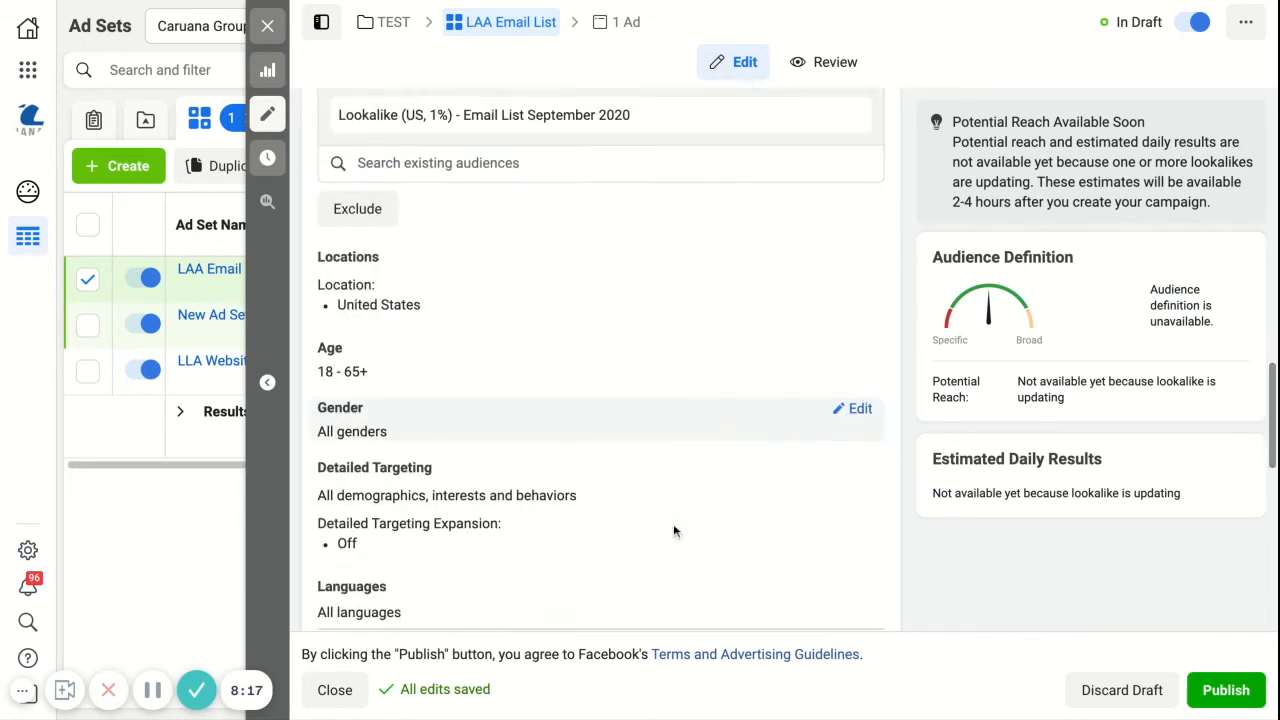
{"action": "scroll", "coordinate": [611, 348], "scroll_direction": "down", "scroll_amount": 1}
{"action": "scroll", "coordinate": [611, 348], "scroll_direction": "up", "scroll_amount": 20}
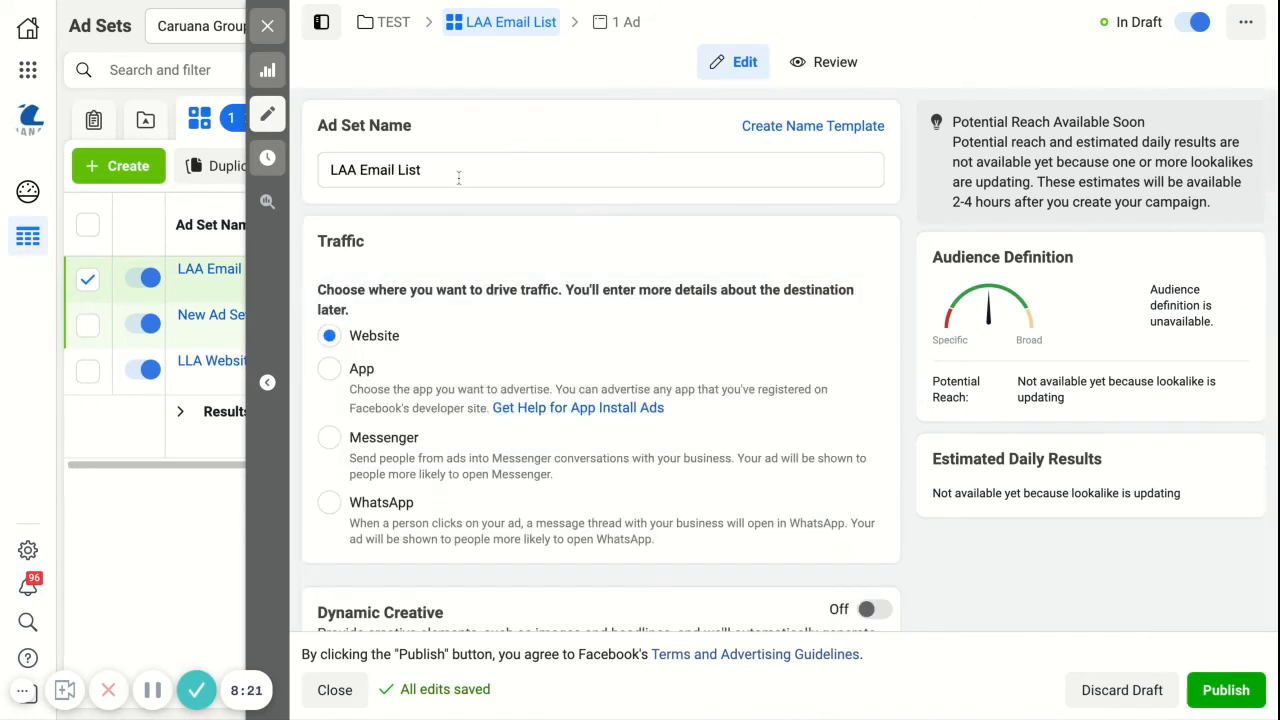
{"action": "left_click", "coordinate": [1230, 700]}
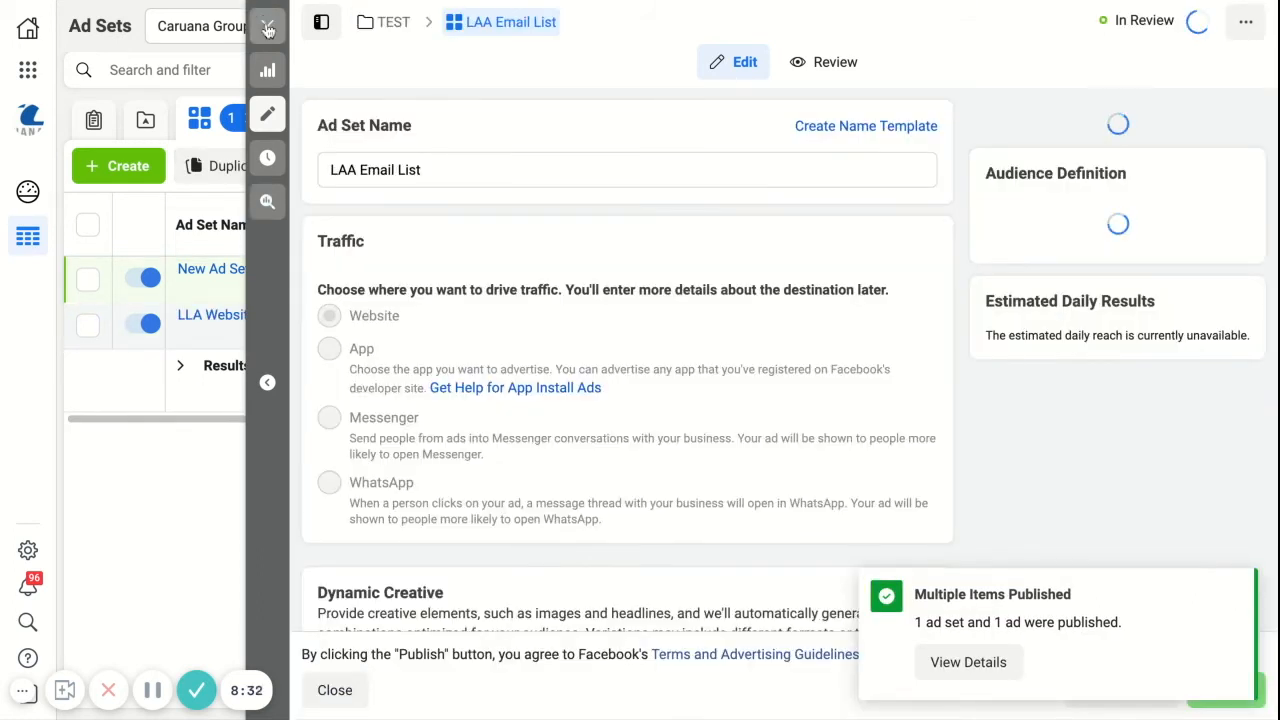
{"action": "left_click", "coordinate": [268, 28]}
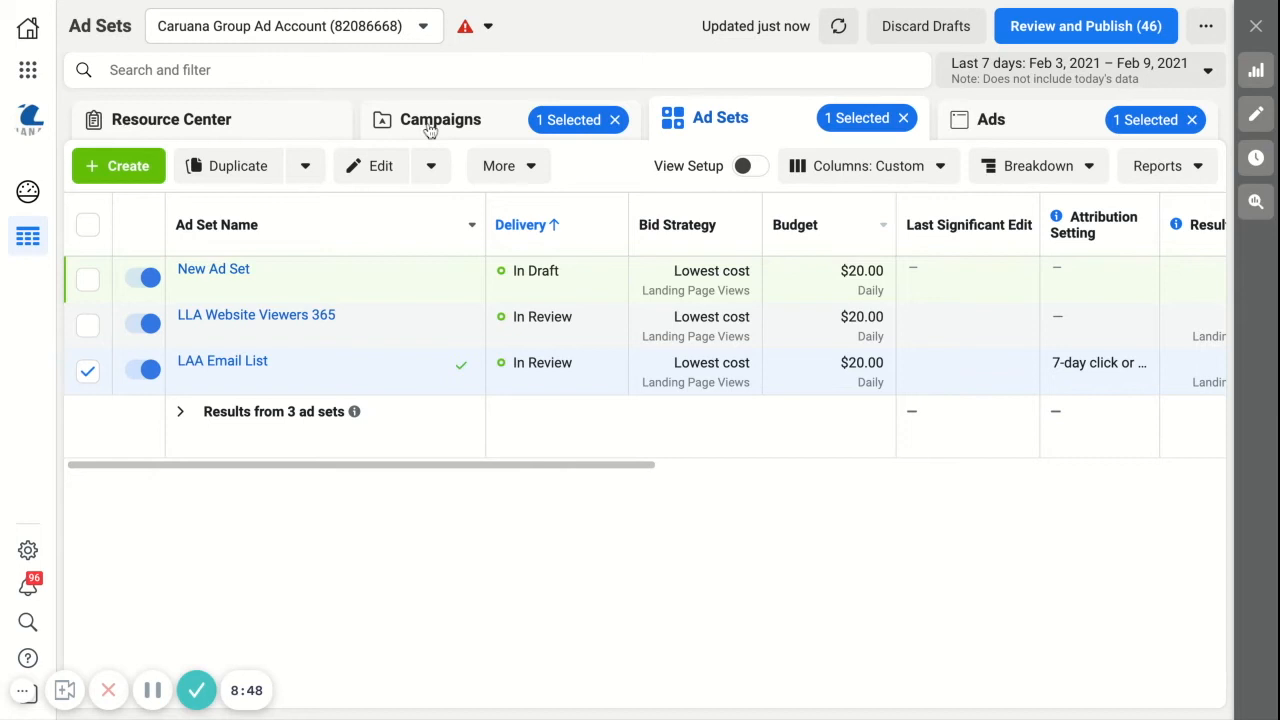
Step: Turn off the TEST campaign that is in review, and show the performance columns of its ad sets
{"action": "left_click", "coordinate": [430, 125]}
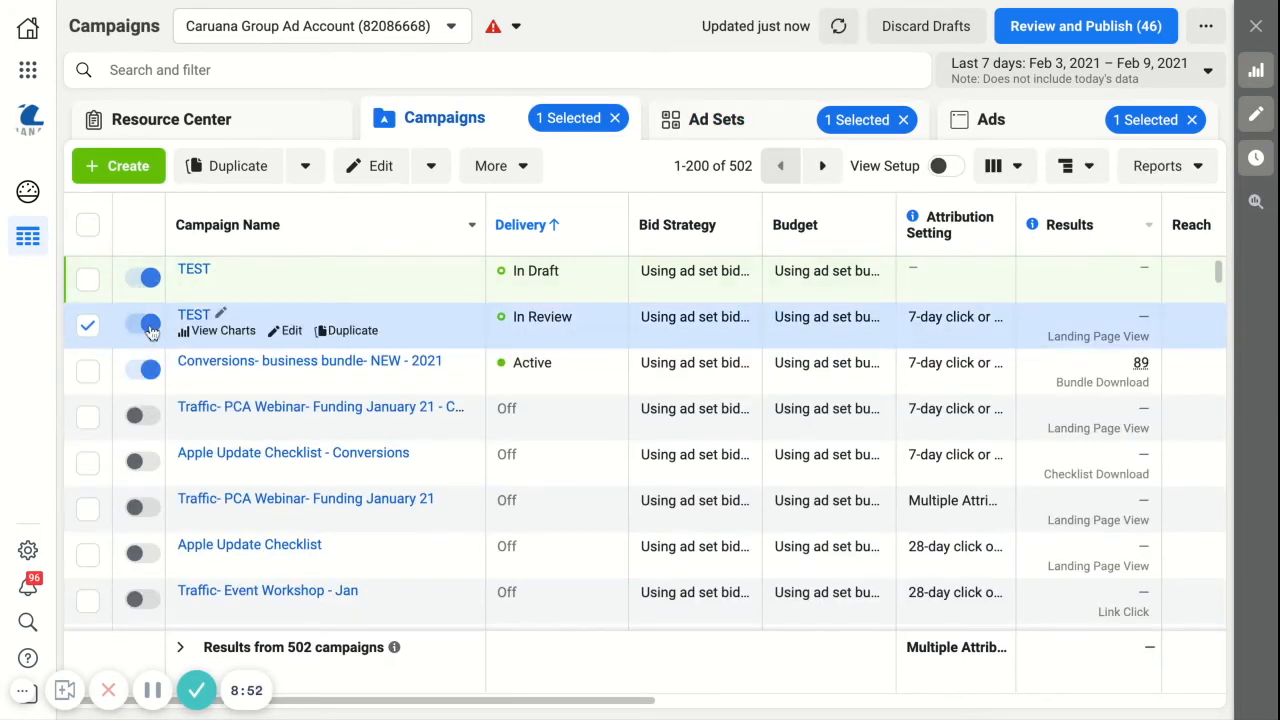
{"action": "left_click", "coordinate": [150, 330]}
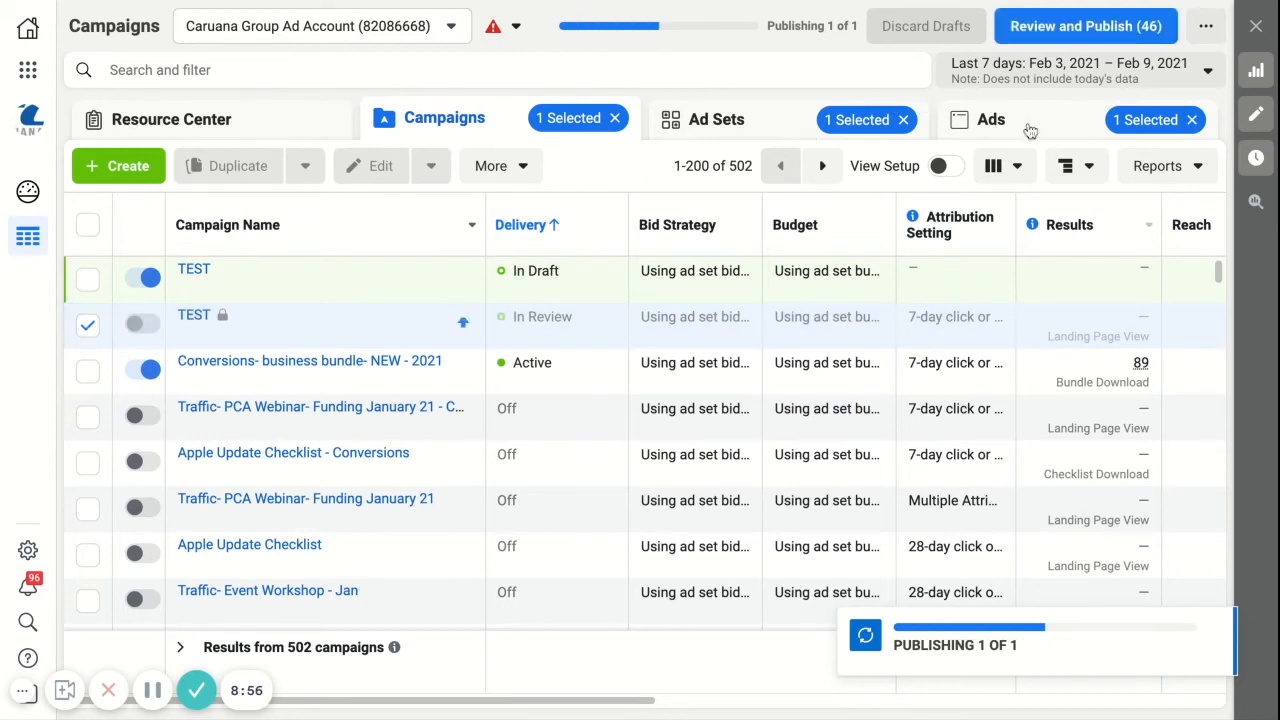
{"action": "left_click", "coordinate": [737, 130]}
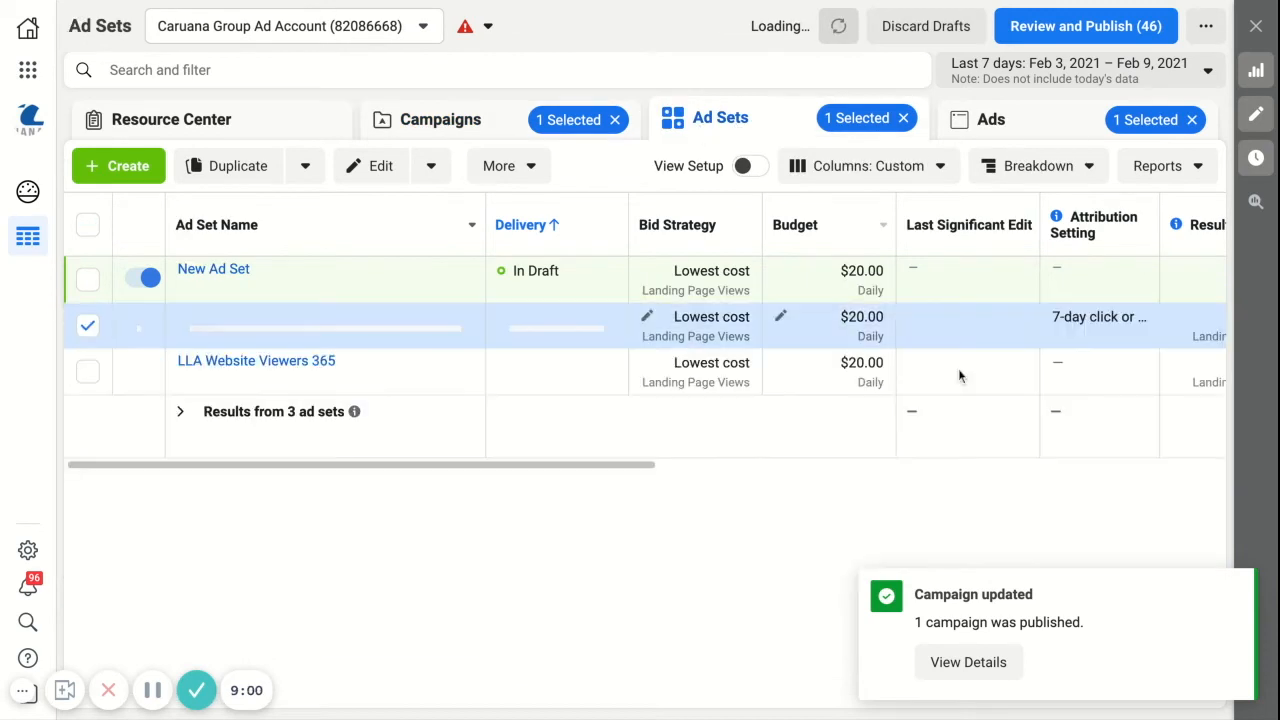
{"action": "scroll", "coordinate": [1057, 352], "scroll_direction": "right", "scroll_amount": 3}
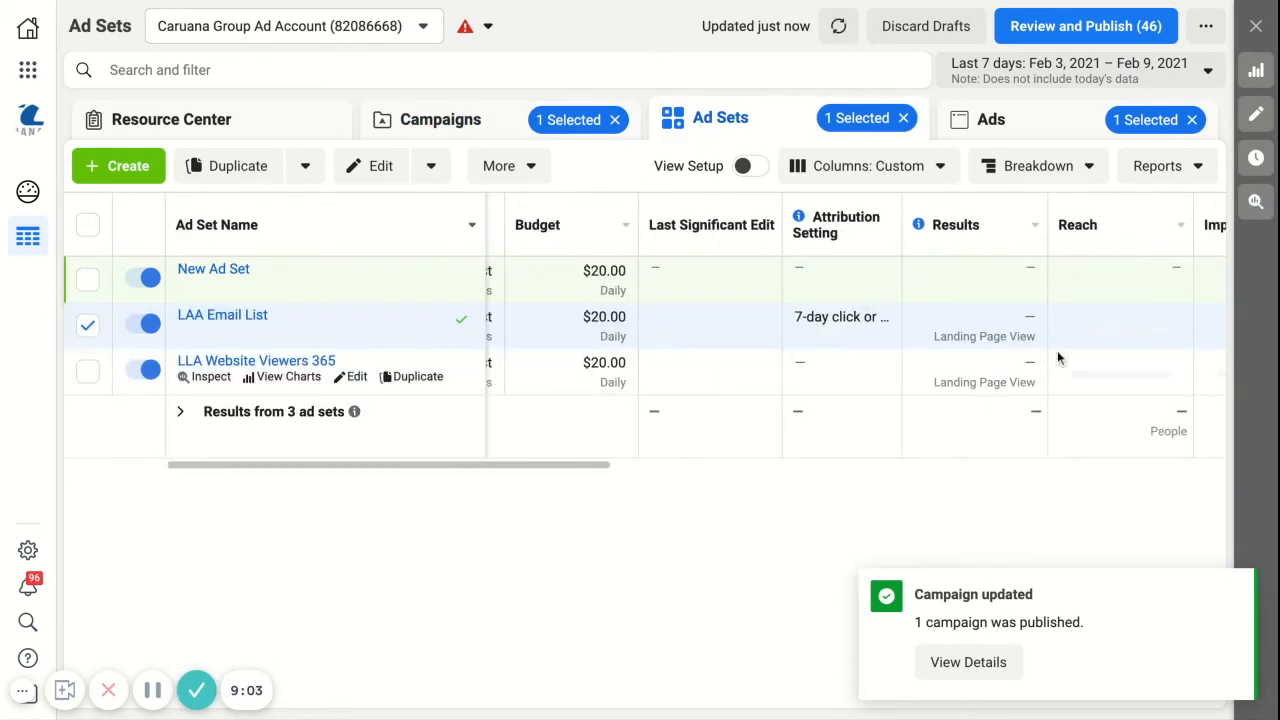
{"action": "scroll", "coordinate": [897, 363], "scroll_direction": "right", "scroll_amount": 3}
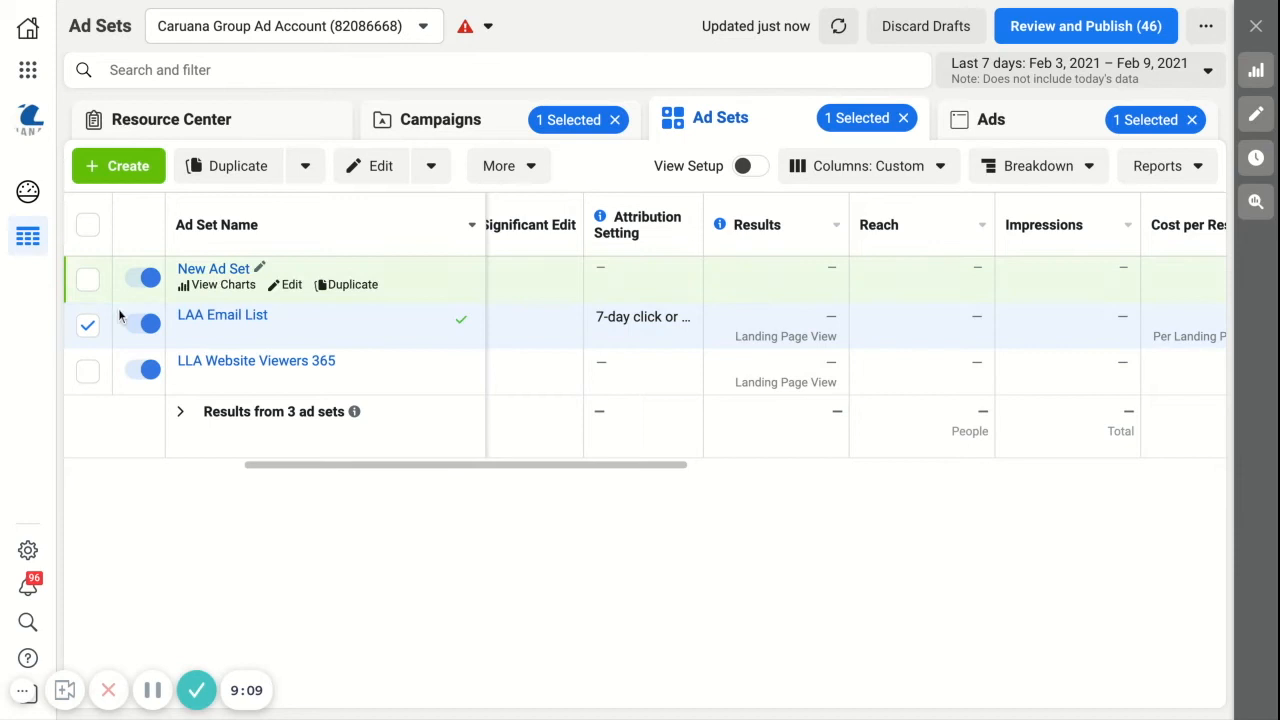
Step: Turn off the LLA Website Viewers 365 ad set and clear the ad set selection
{"action": "left_click", "coordinate": [88, 325]}
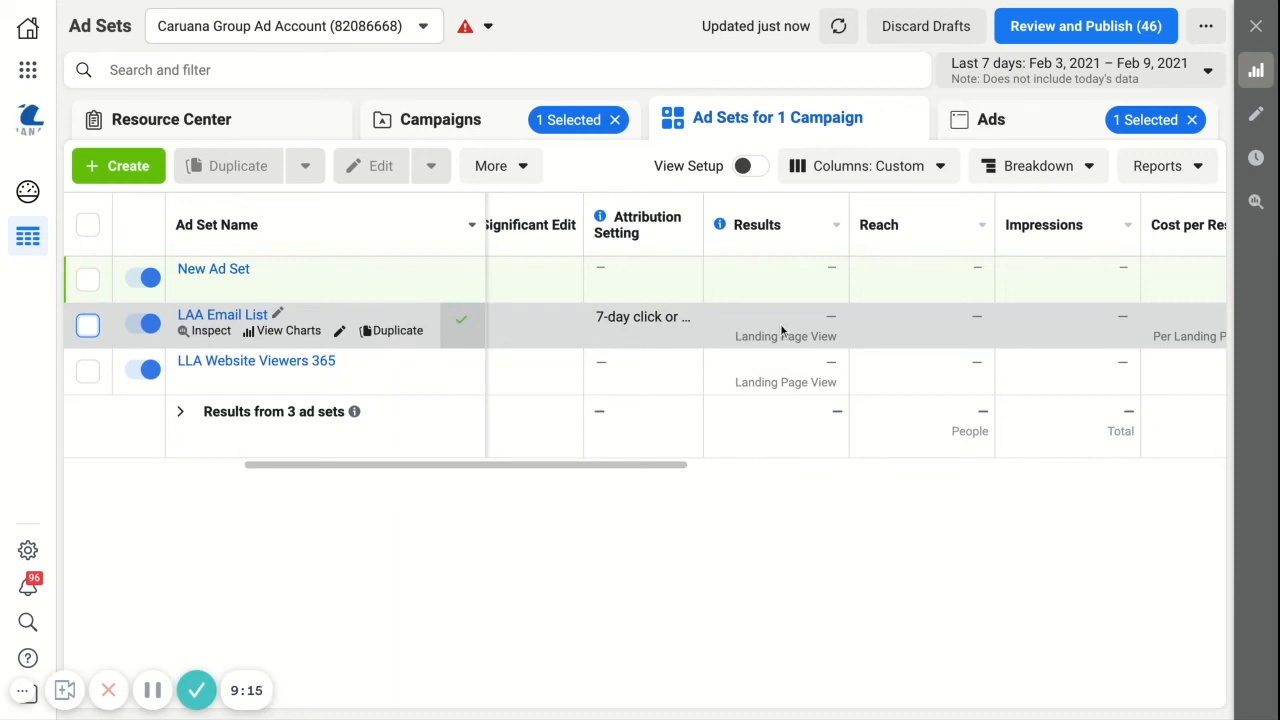
{"action": "left_click", "coordinate": [147, 372]}
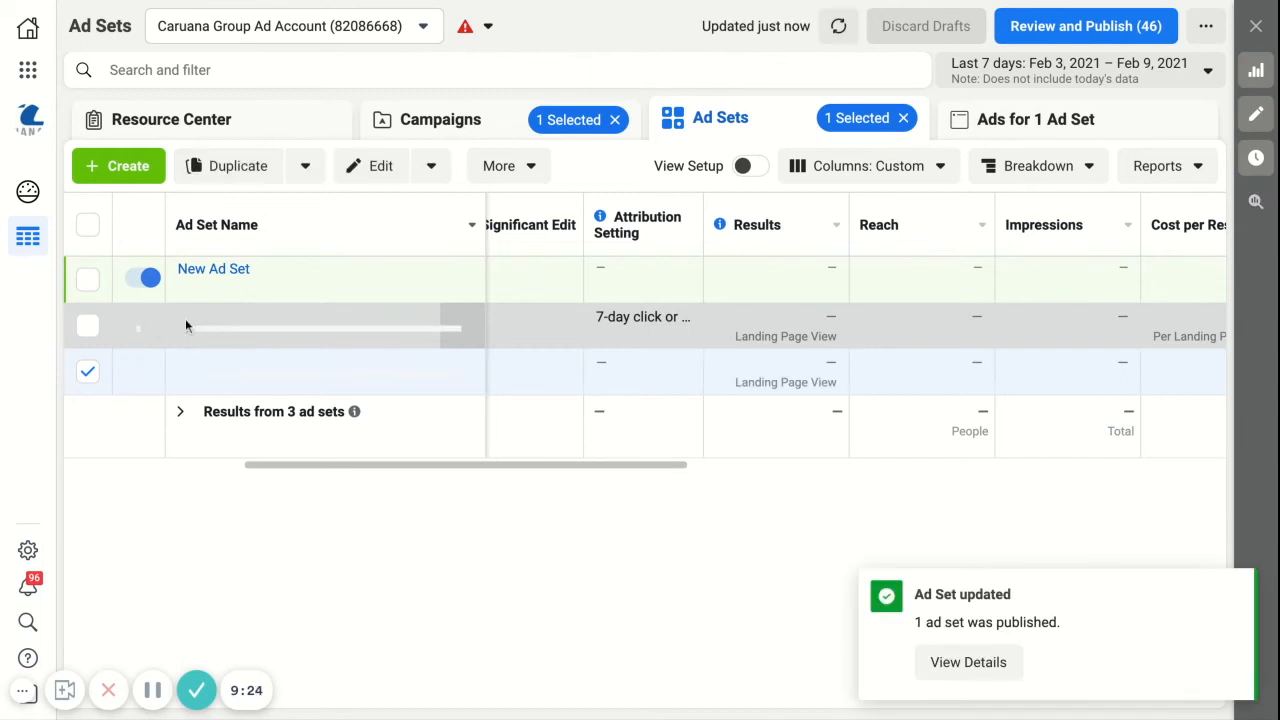
{"action": "left_click", "coordinate": [88, 372]}
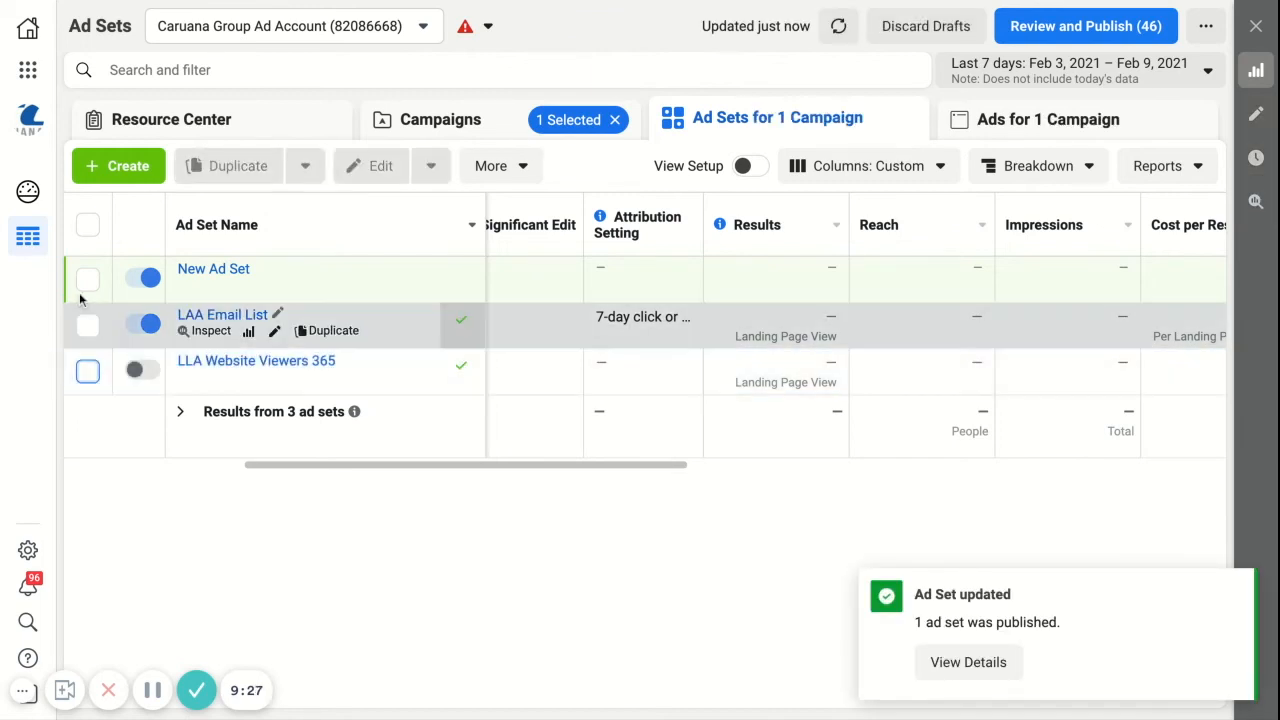
{"action": "left_click", "coordinate": [88, 323]}
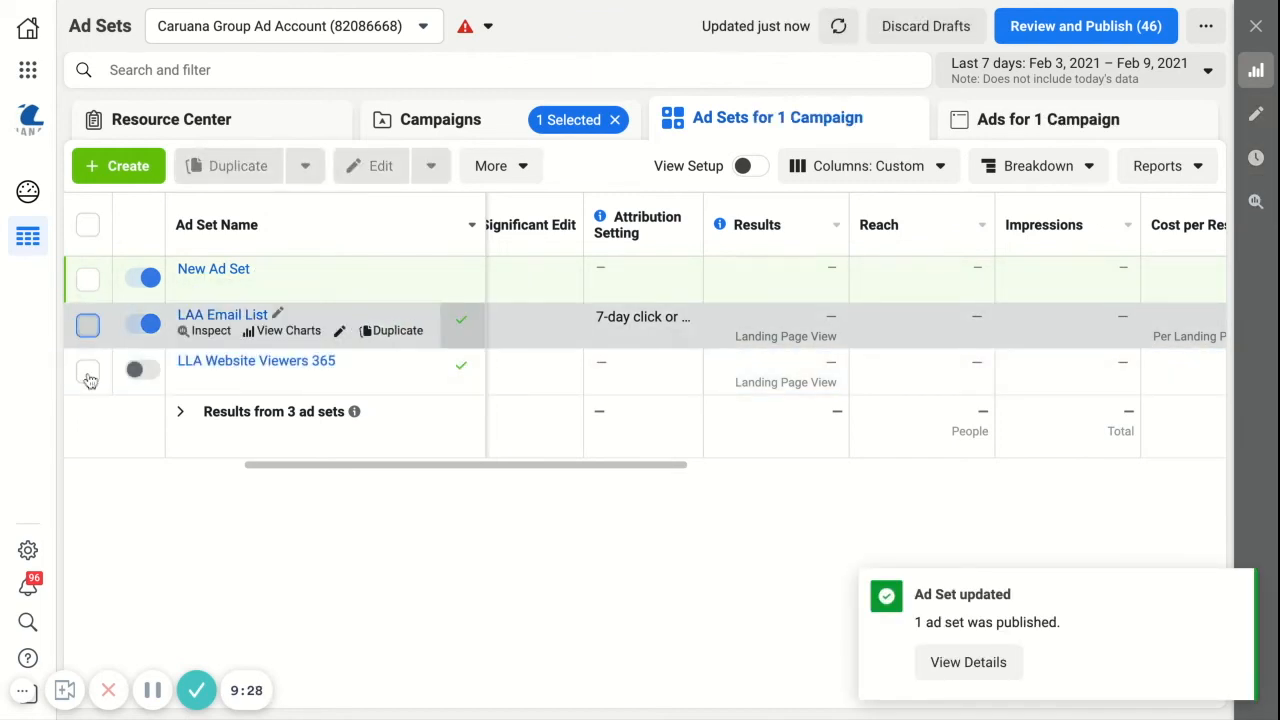
Step: Select the LAA Email List and LLA Website Viewers 365 ad sets together and review the ads they contain
{"action": "left_click", "coordinate": [88, 372]}
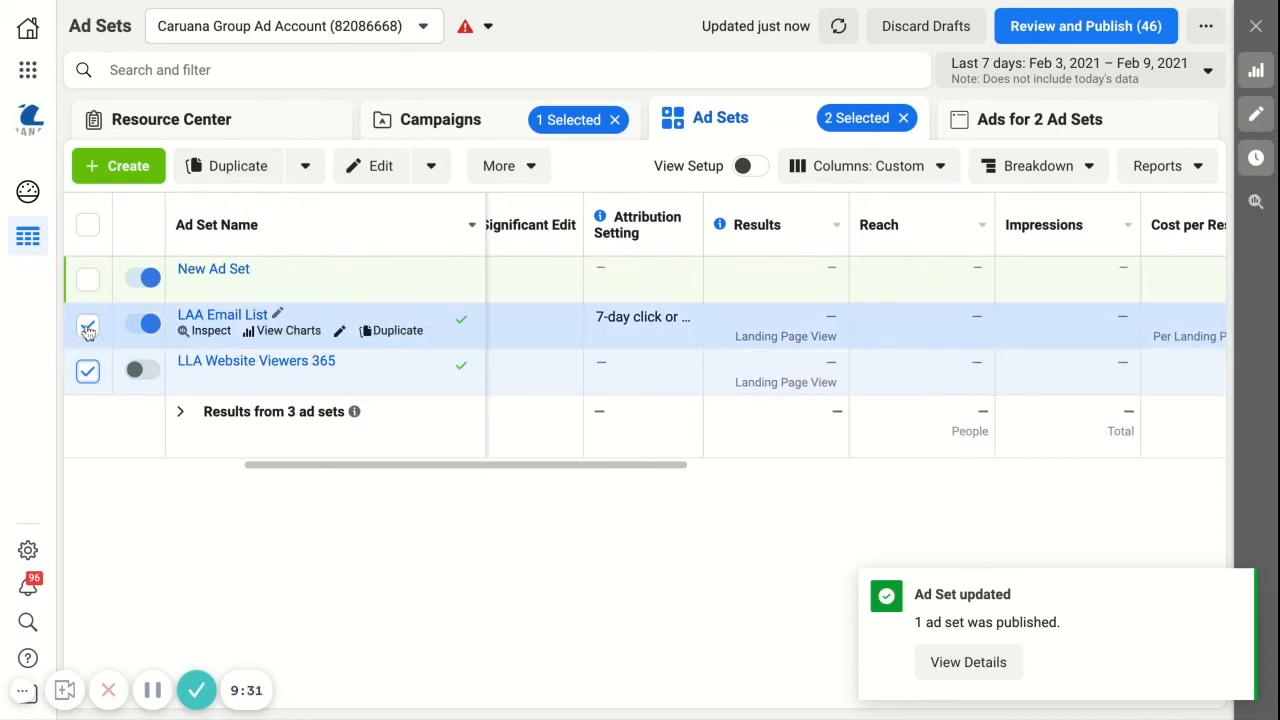
{"action": "left_click", "coordinate": [1018, 125]}
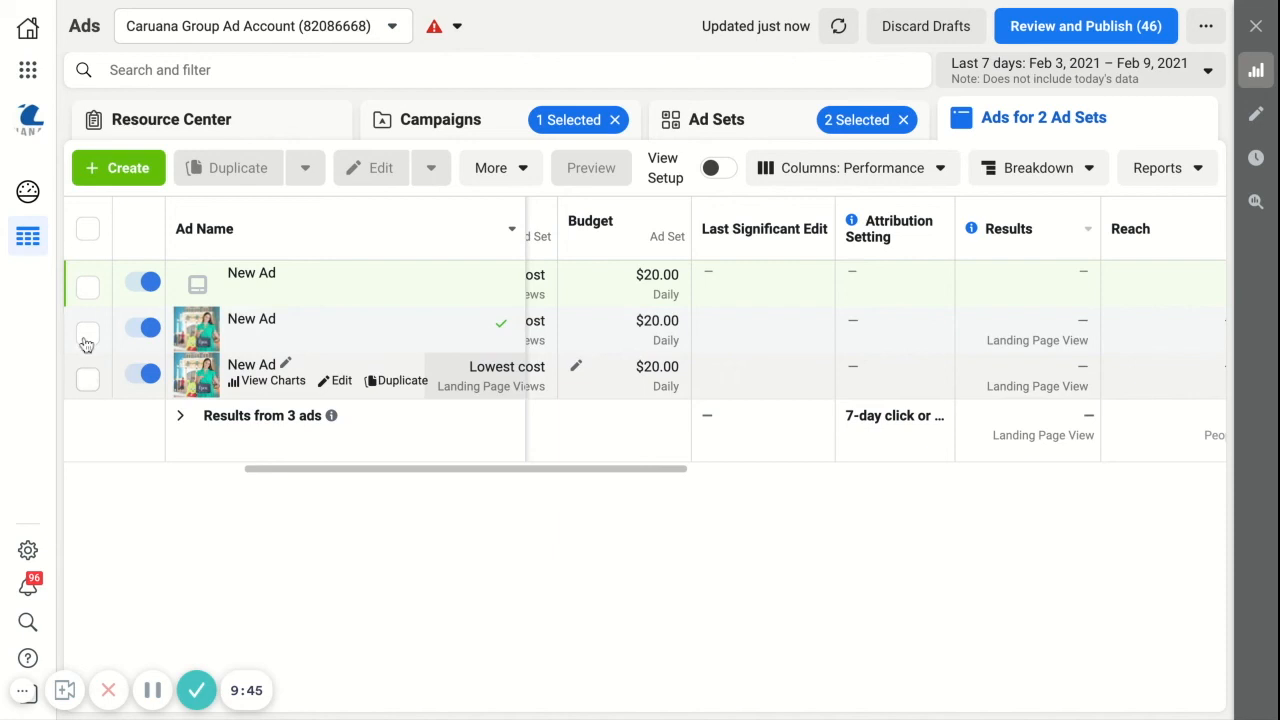
{"action": "left_click", "coordinate": [767, 128]}
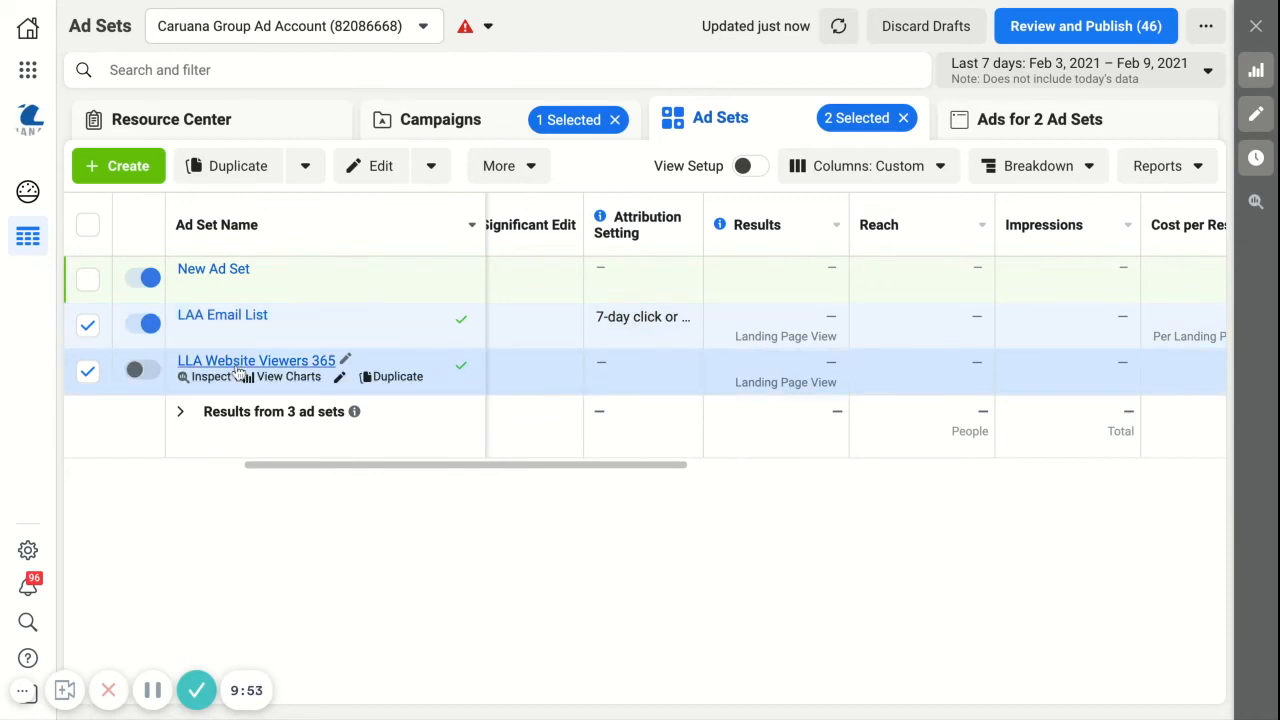
{"action": "left_click", "coordinate": [1028, 128]}
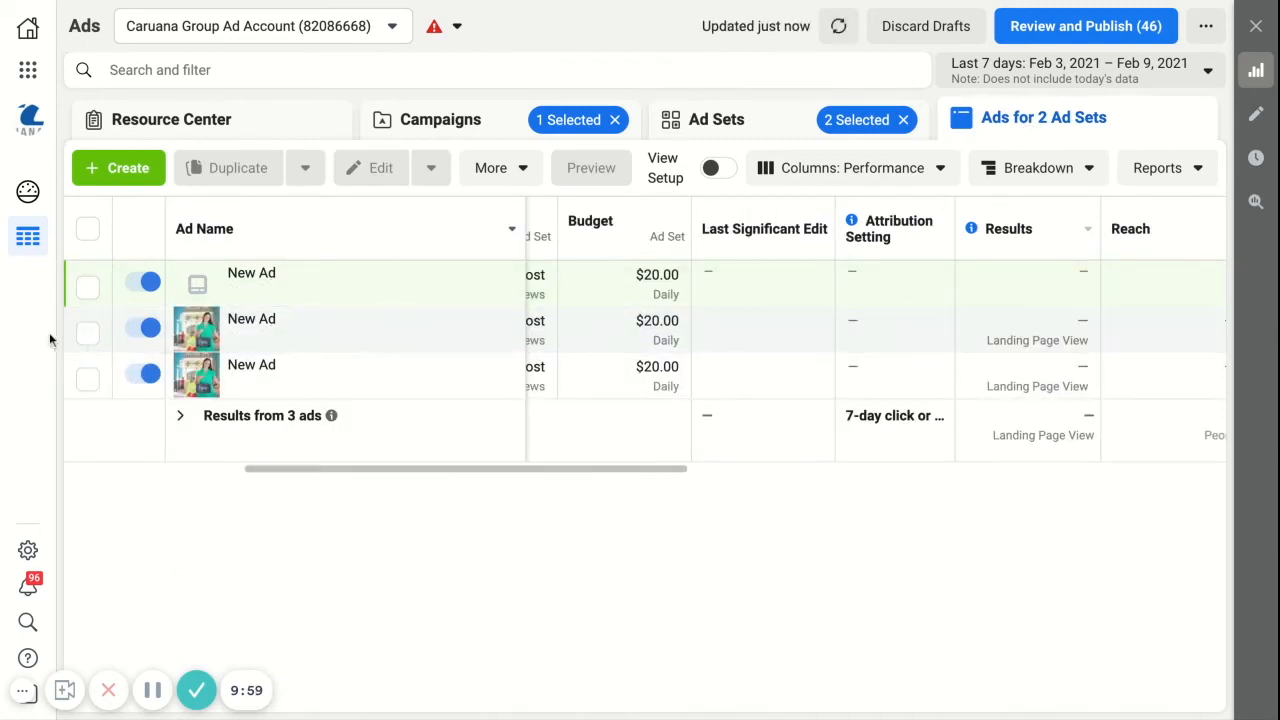
Step: Show only the LAA Email List ad set's ads, rename its published ad to New Ad LAA EMAIL and publish the change
{"action": "left_click", "coordinate": [706, 120]}
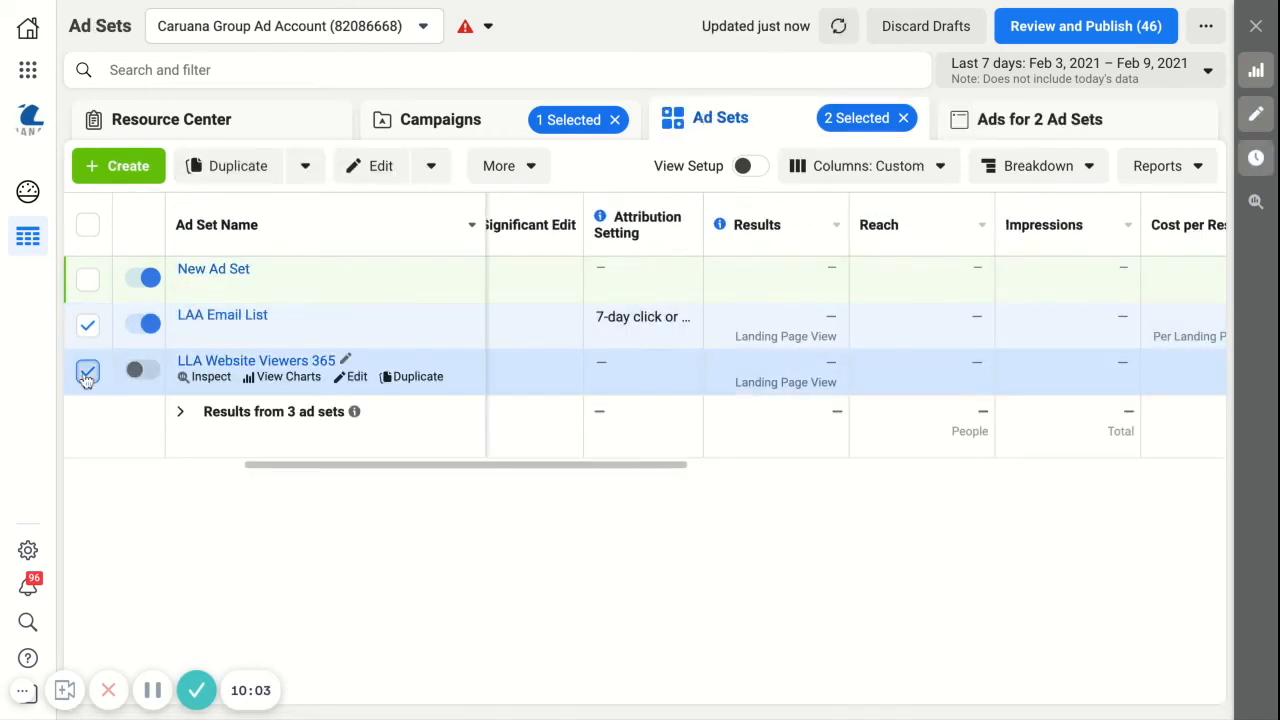
{"action": "left_click", "coordinate": [87, 374]}
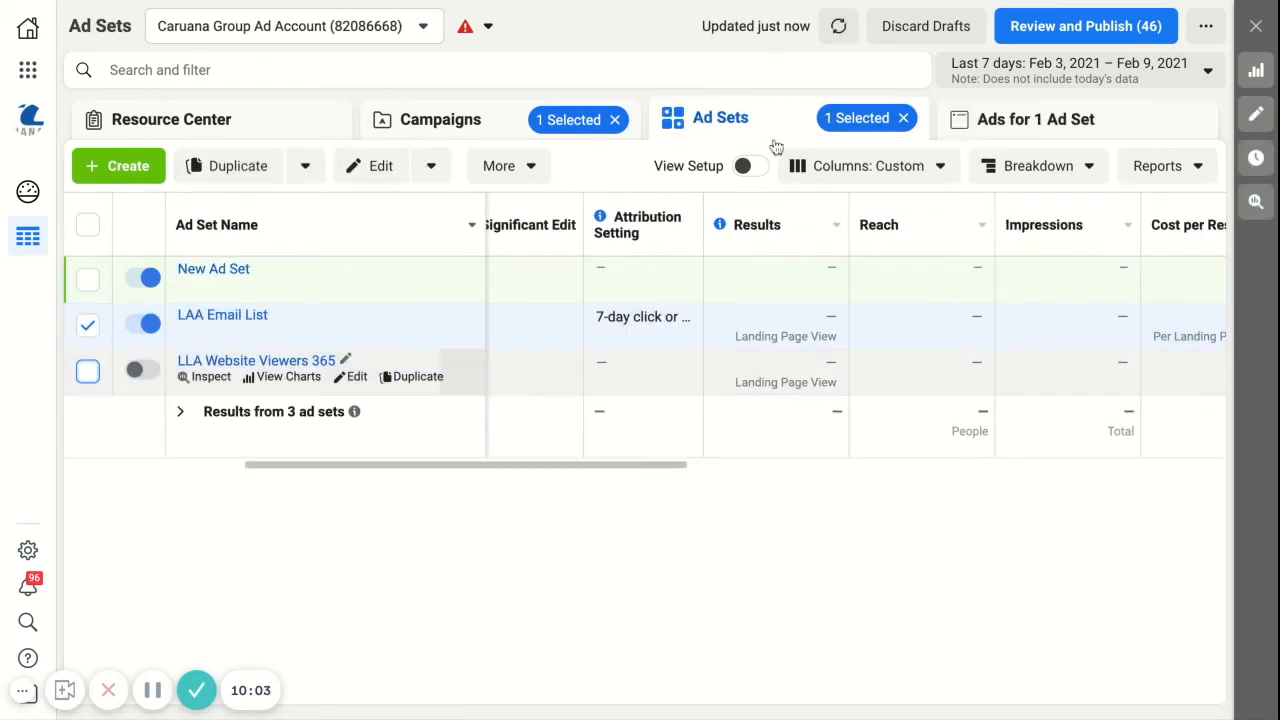
{"action": "left_click", "coordinate": [1068, 133]}
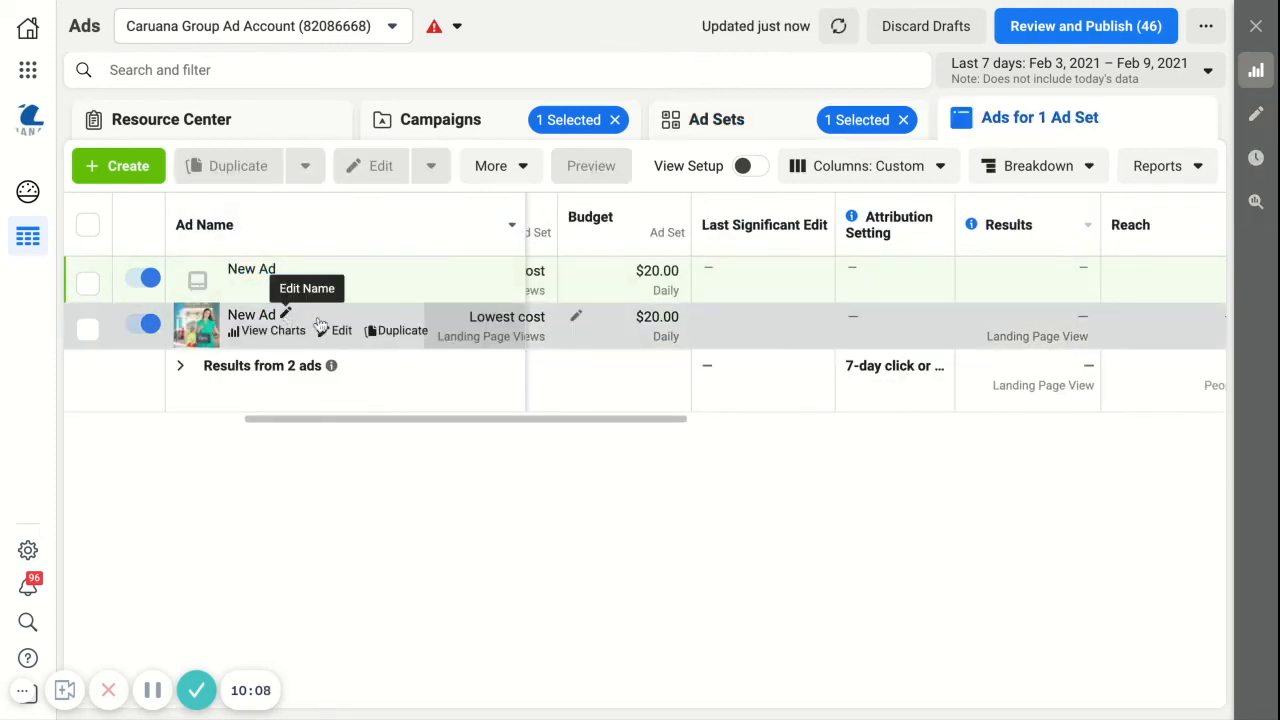
{"action": "left_click", "coordinate": [286, 314]}
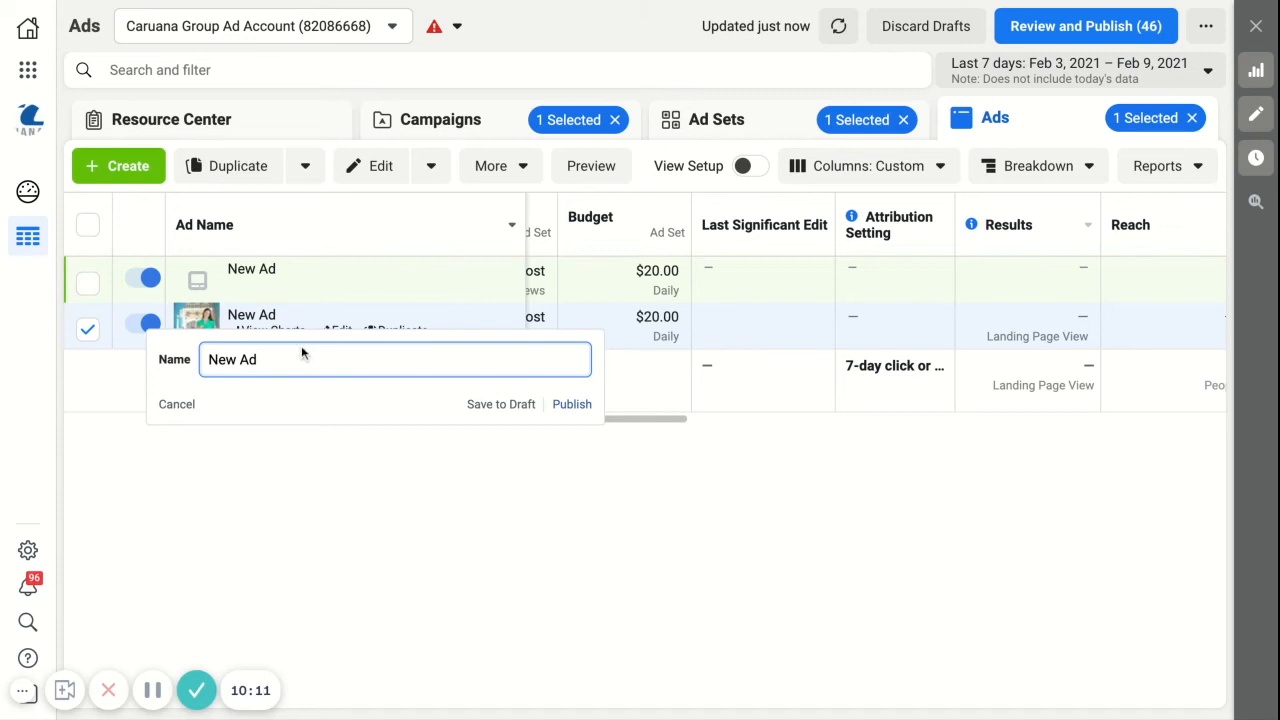
{"action": "type", "text": "LAA EMAIL"}
{"action": "left_click", "coordinate": [572, 404]}
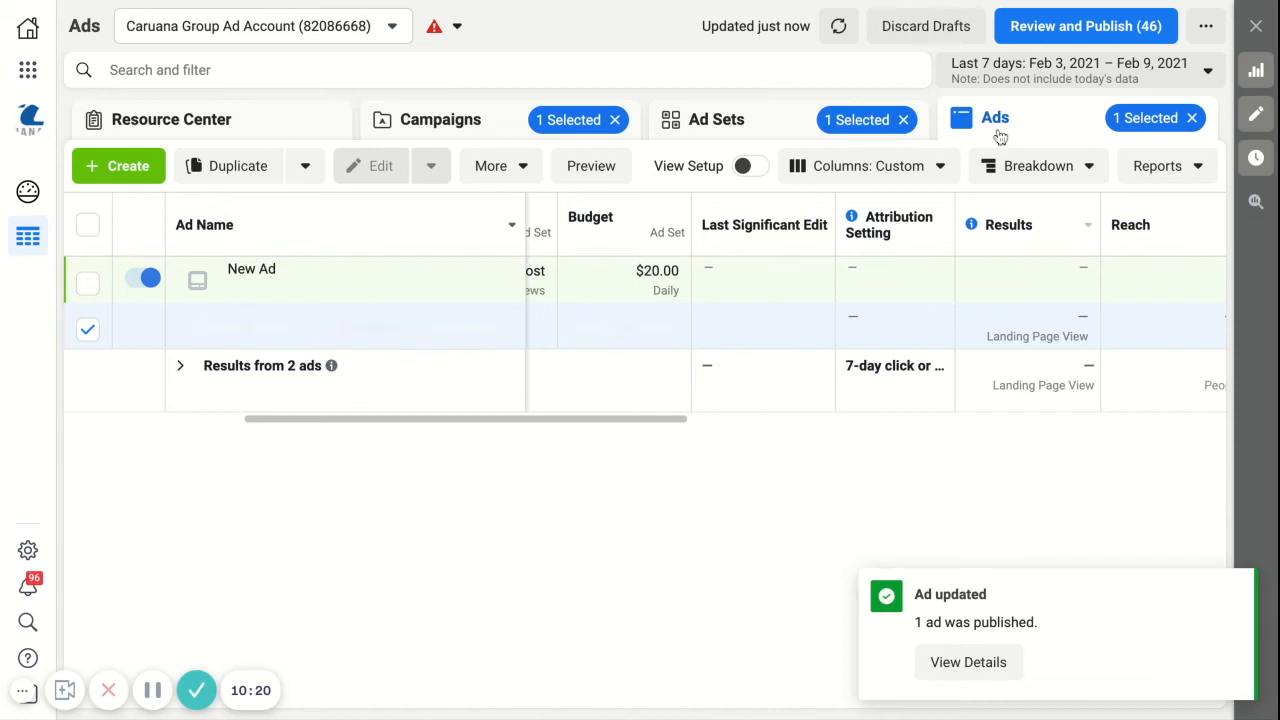
Step: Duplicate the published ads of both lookalike ad sets within the original campaign, with 1 copy of each
{"action": "left_click", "coordinate": [676, 125]}
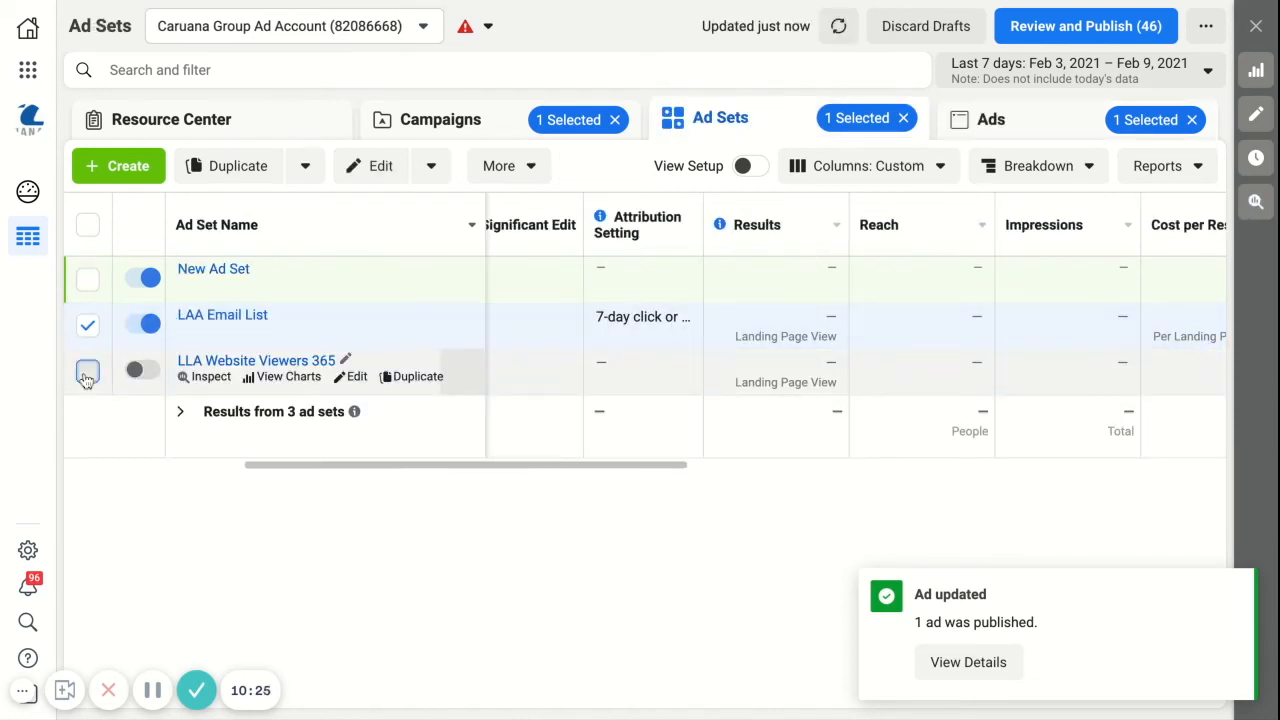
{"action": "left_click", "coordinate": [88, 372]}
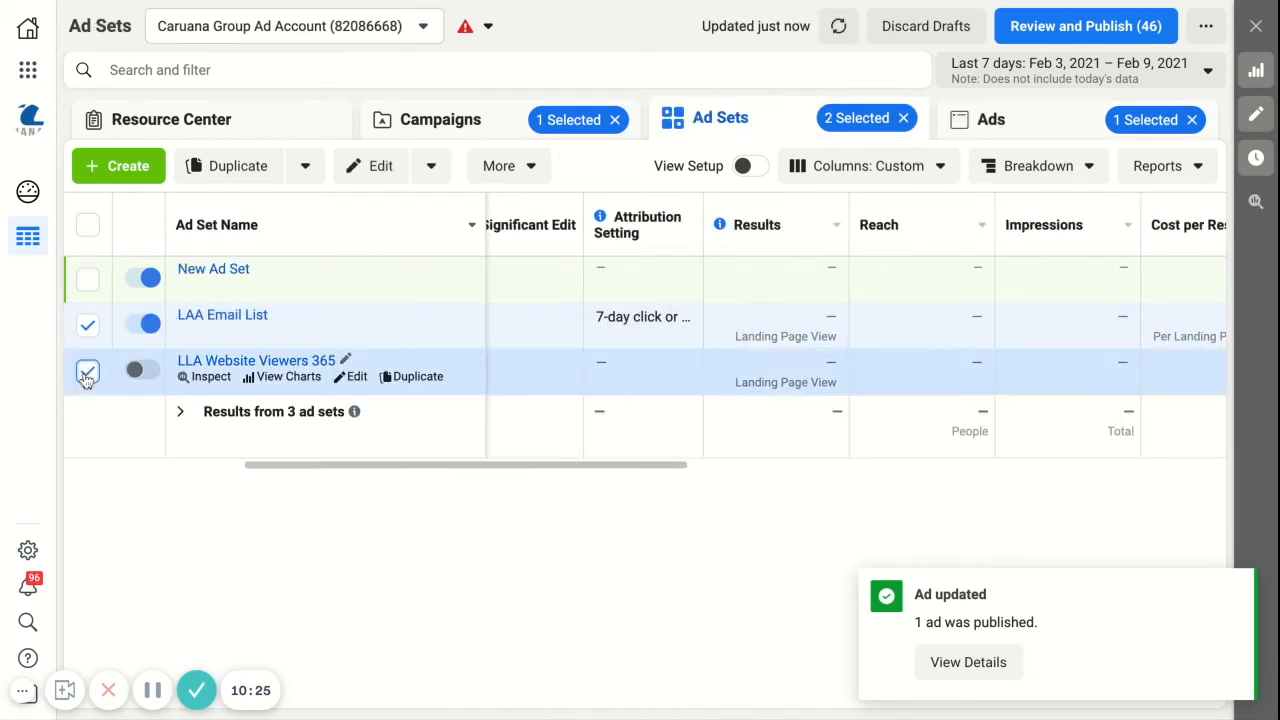
{"action": "left_click", "coordinate": [1022, 125]}
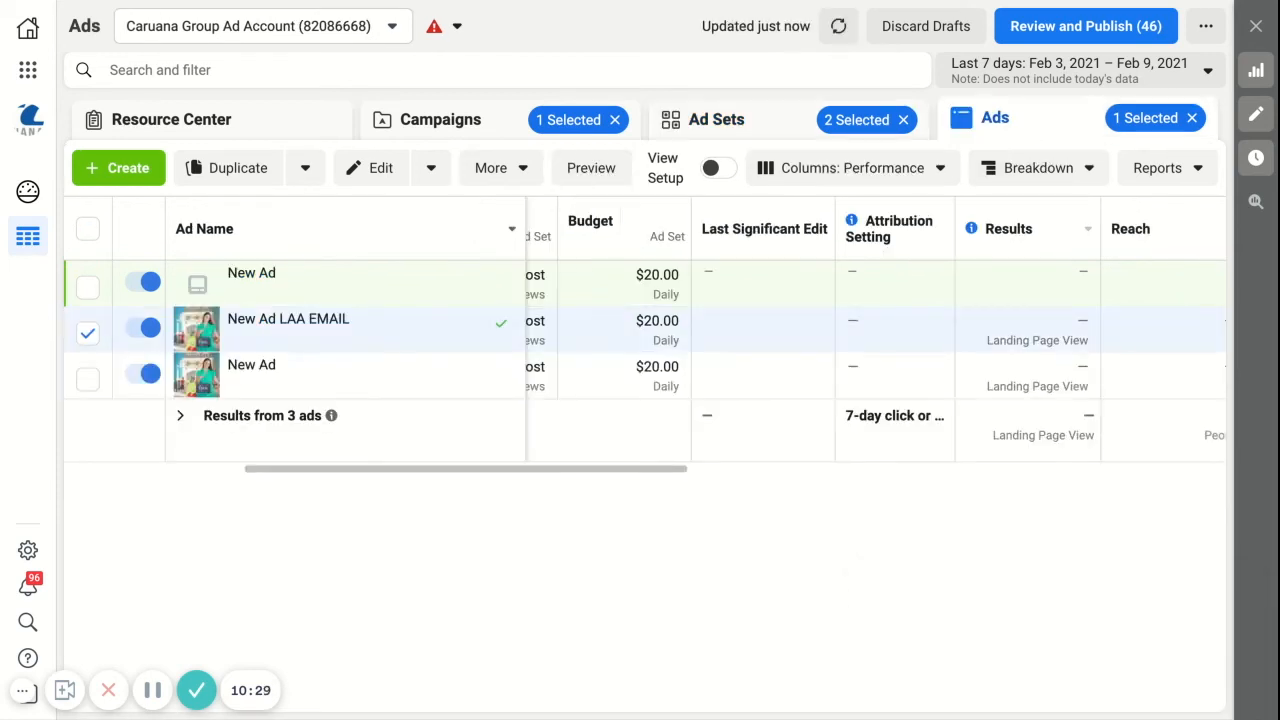
{"action": "left_click", "coordinate": [88, 380]}
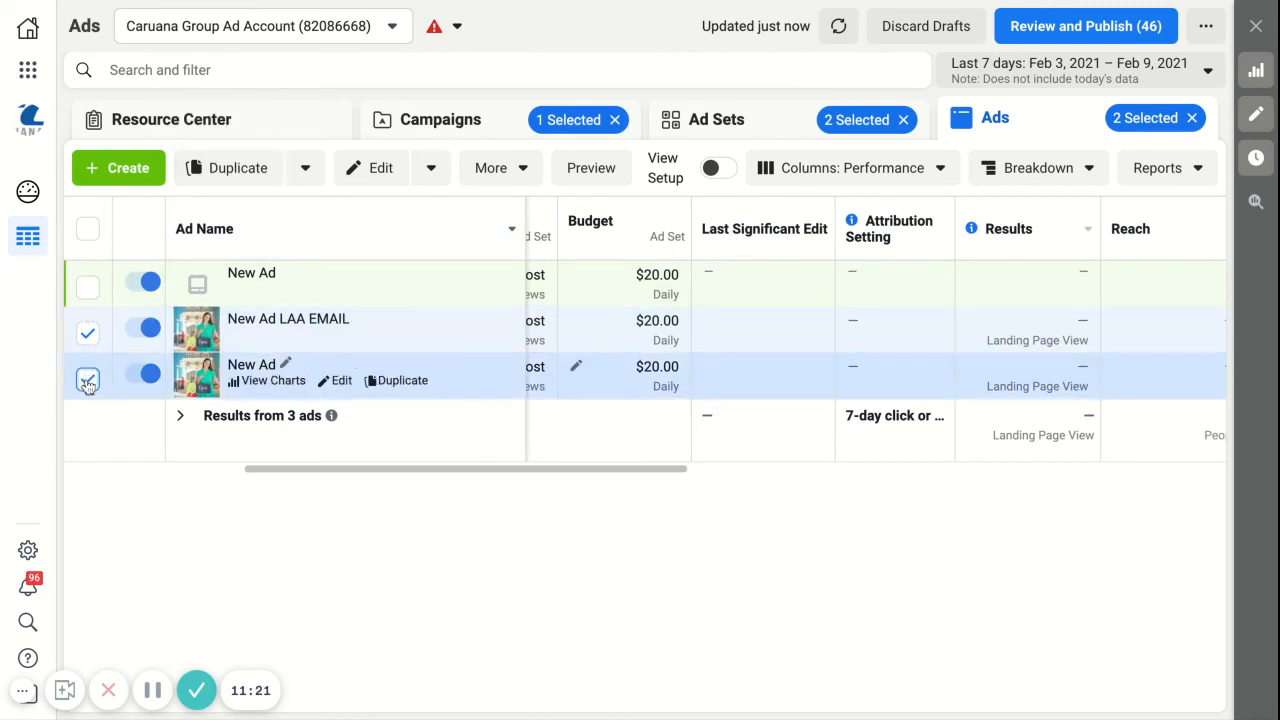
{"action": "left_click", "coordinate": [235, 170]}
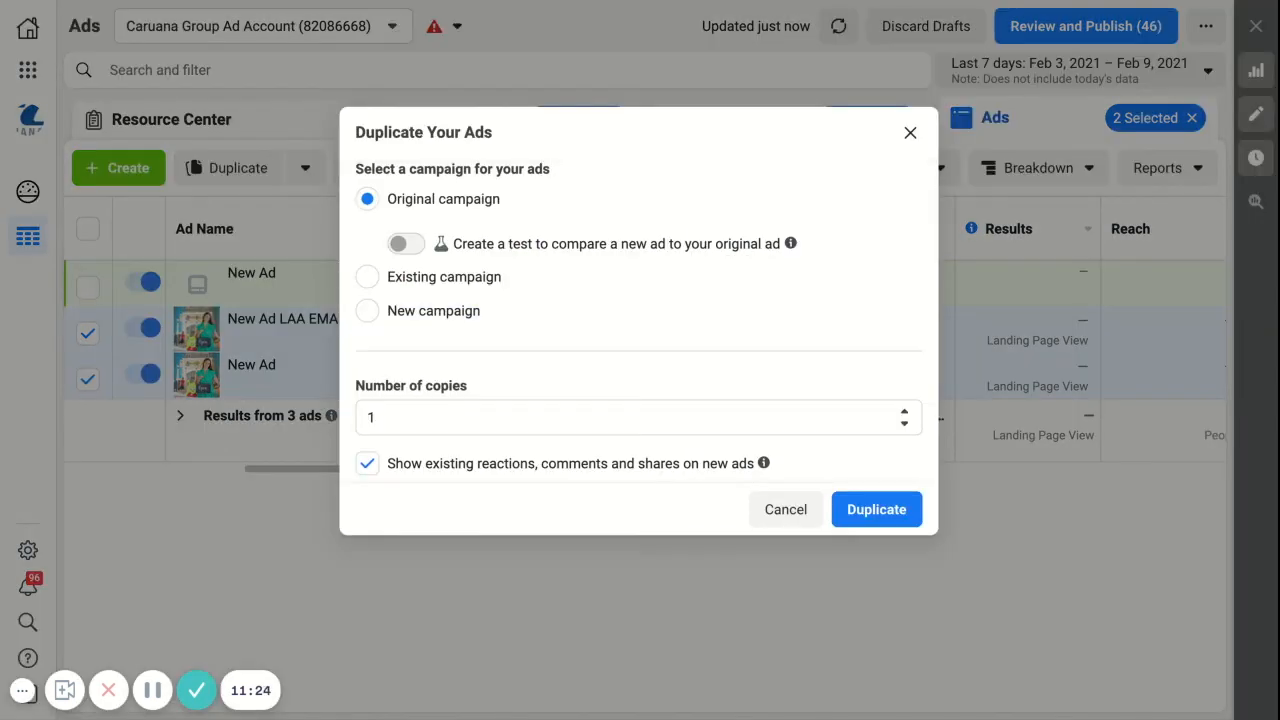
{"action": "left_click", "coordinate": [878, 510]}
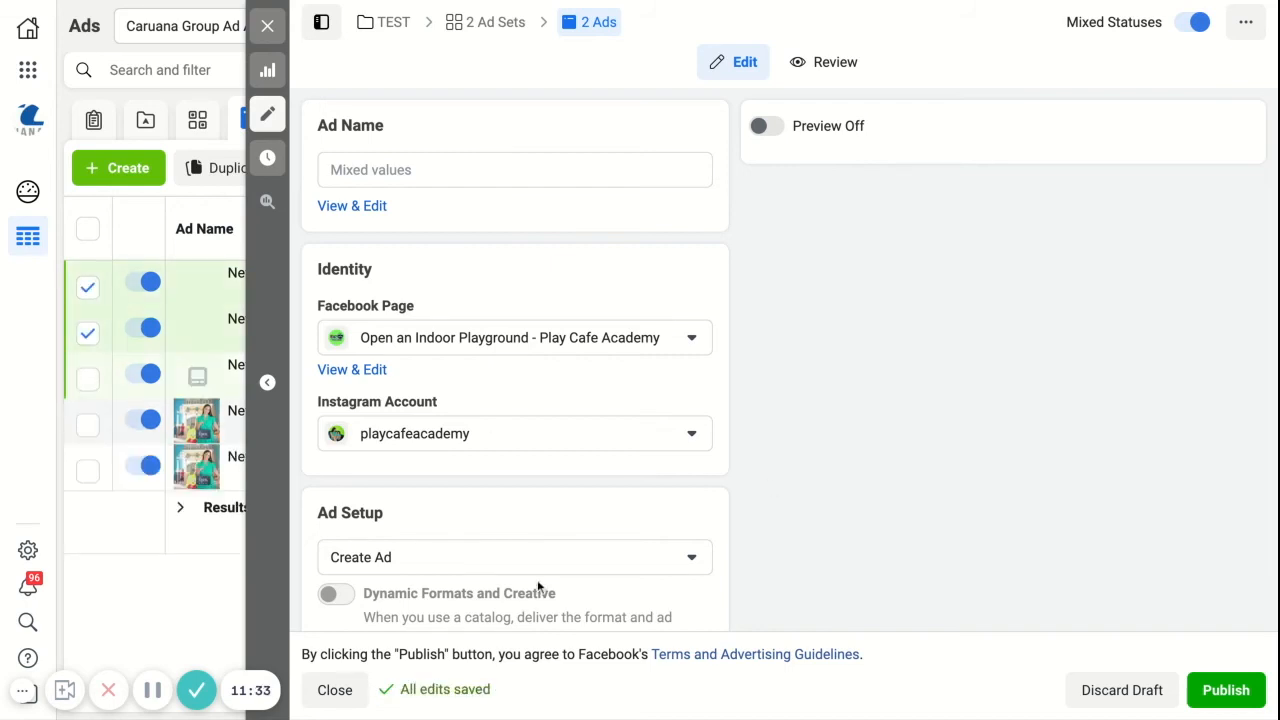
Step: Replace the image in both duplicated ads with the first 800 × 800 "Free Class" picture from the account images
{"action": "scroll", "coordinate": [538, 587], "scroll_direction": "down", "scroll_amount": 3}
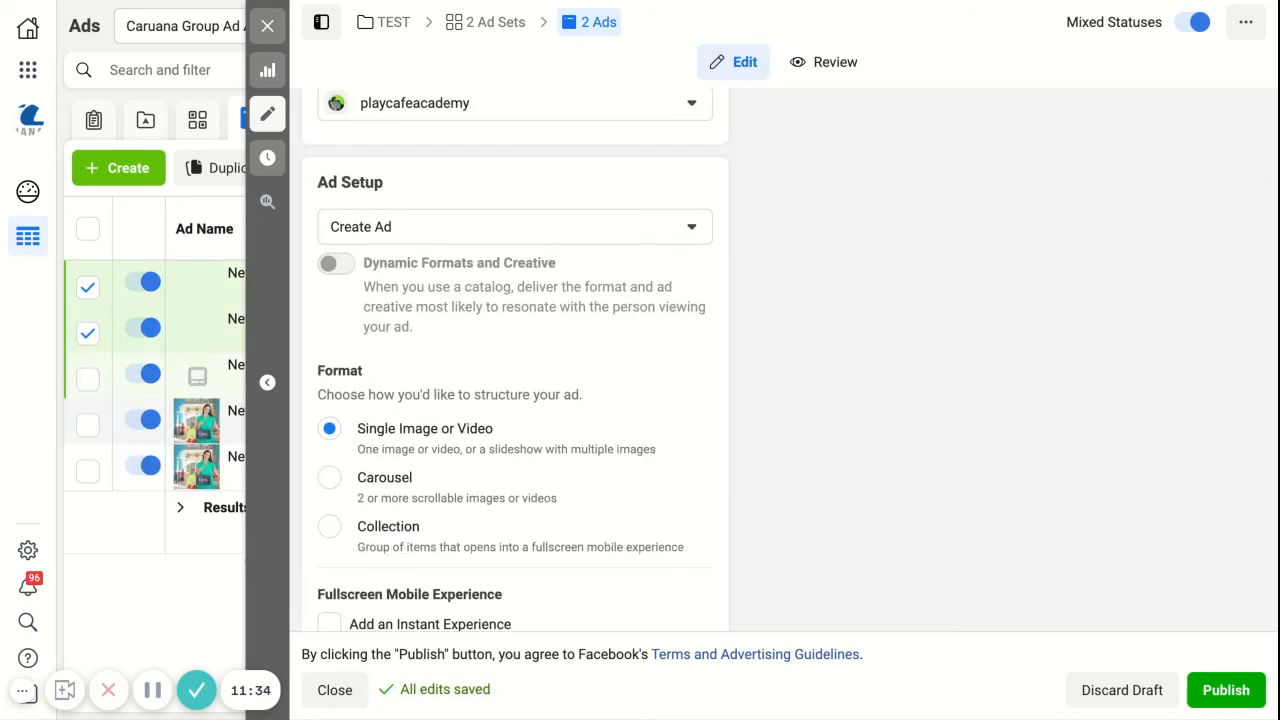
{"action": "scroll", "coordinate": [515, 400], "scroll_direction": "down", "scroll_amount": 3}
{"action": "scroll", "coordinate": [515, 400], "scroll_direction": "down", "scroll_amount": 2}
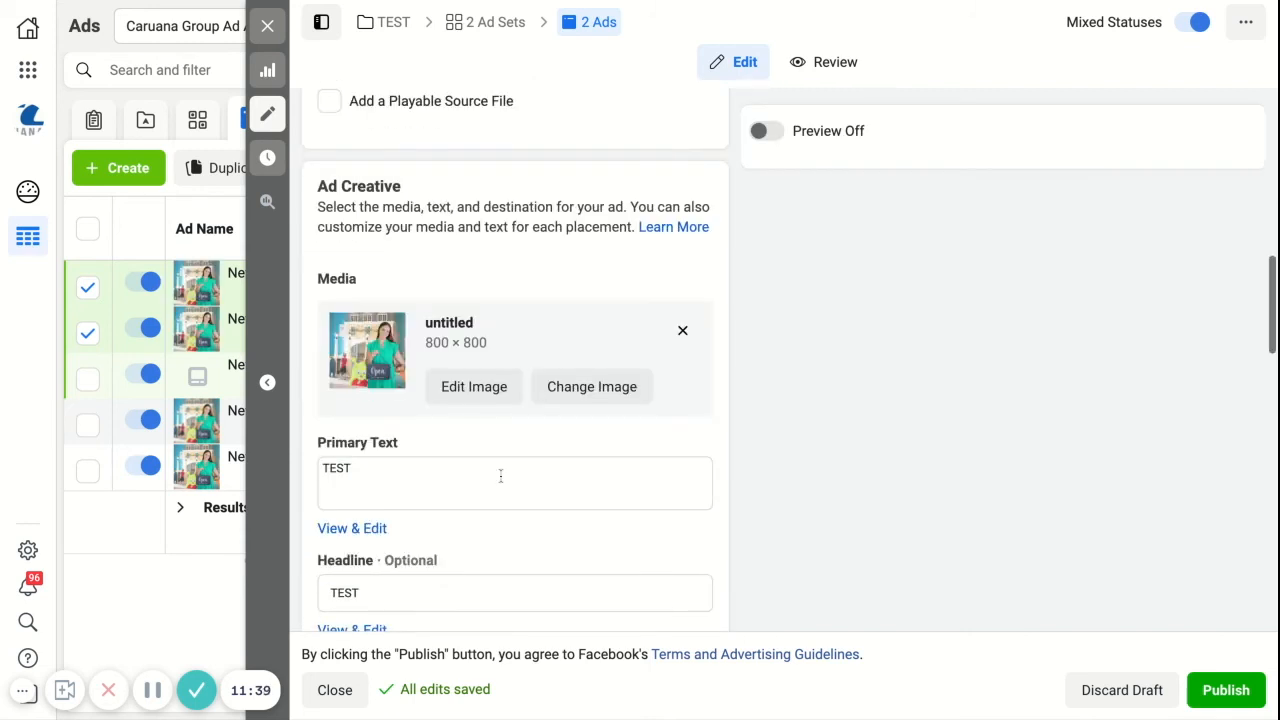
{"action": "left_click", "coordinate": [466, 386]}
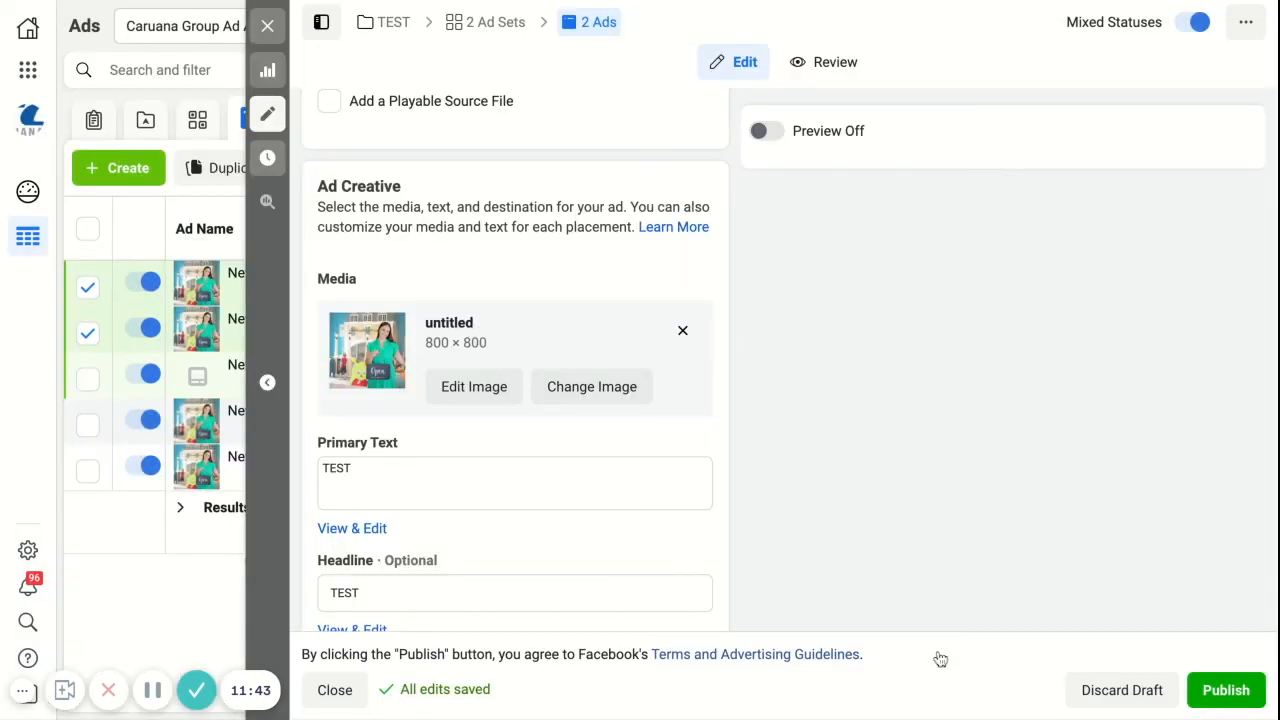
{"action": "left_click", "coordinate": [934, 646]}
{"action": "left_click", "coordinate": [603, 393]}
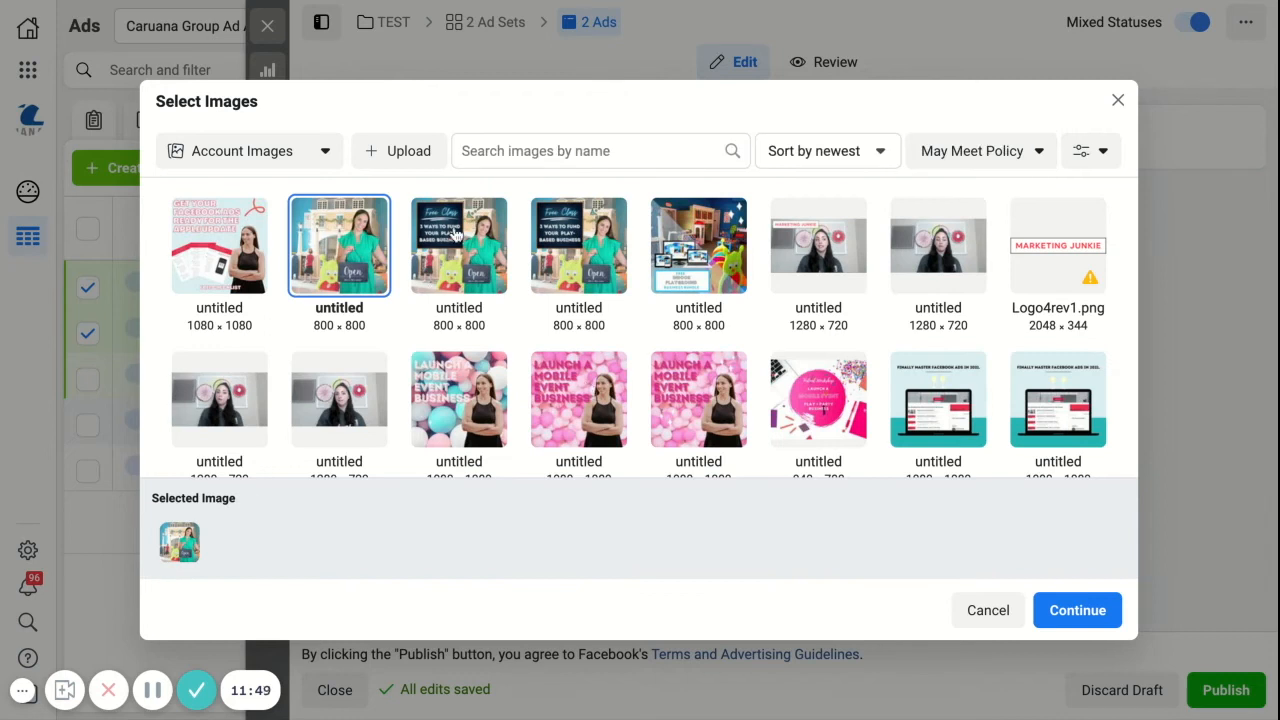
{"action": "left_click", "coordinate": [455, 245]}
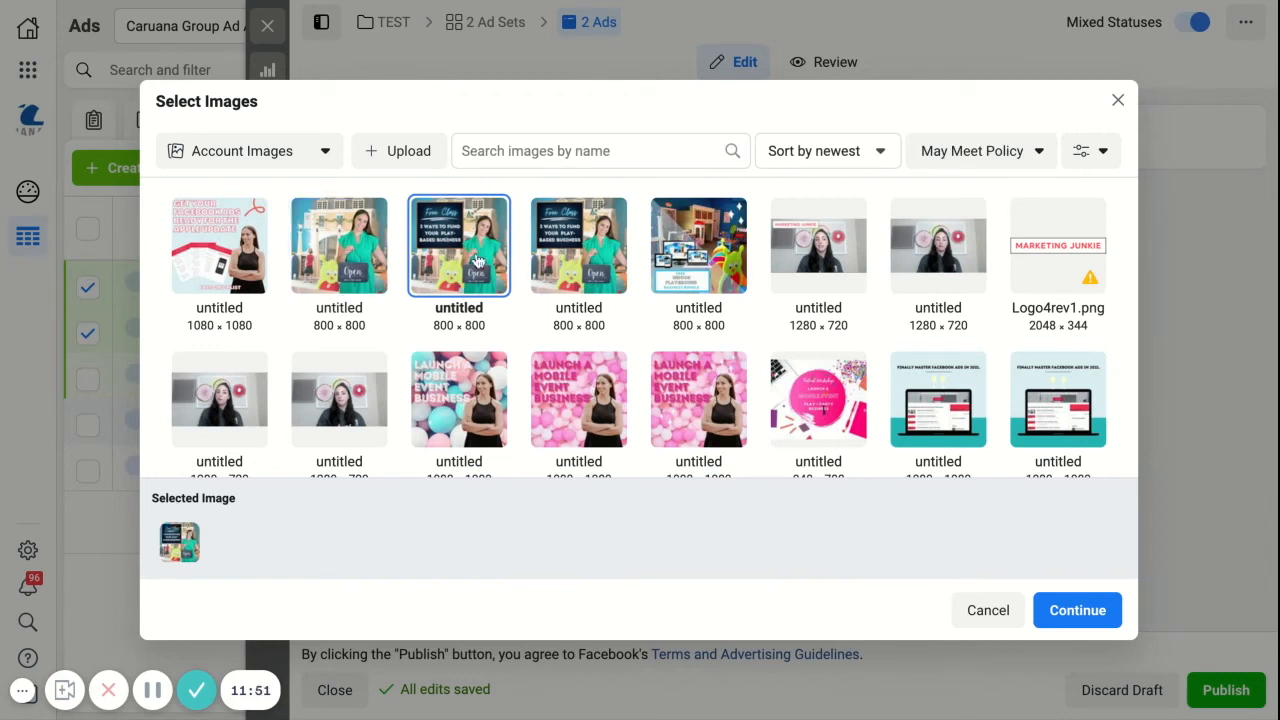
{"action": "left_click", "coordinate": [1100, 611]}
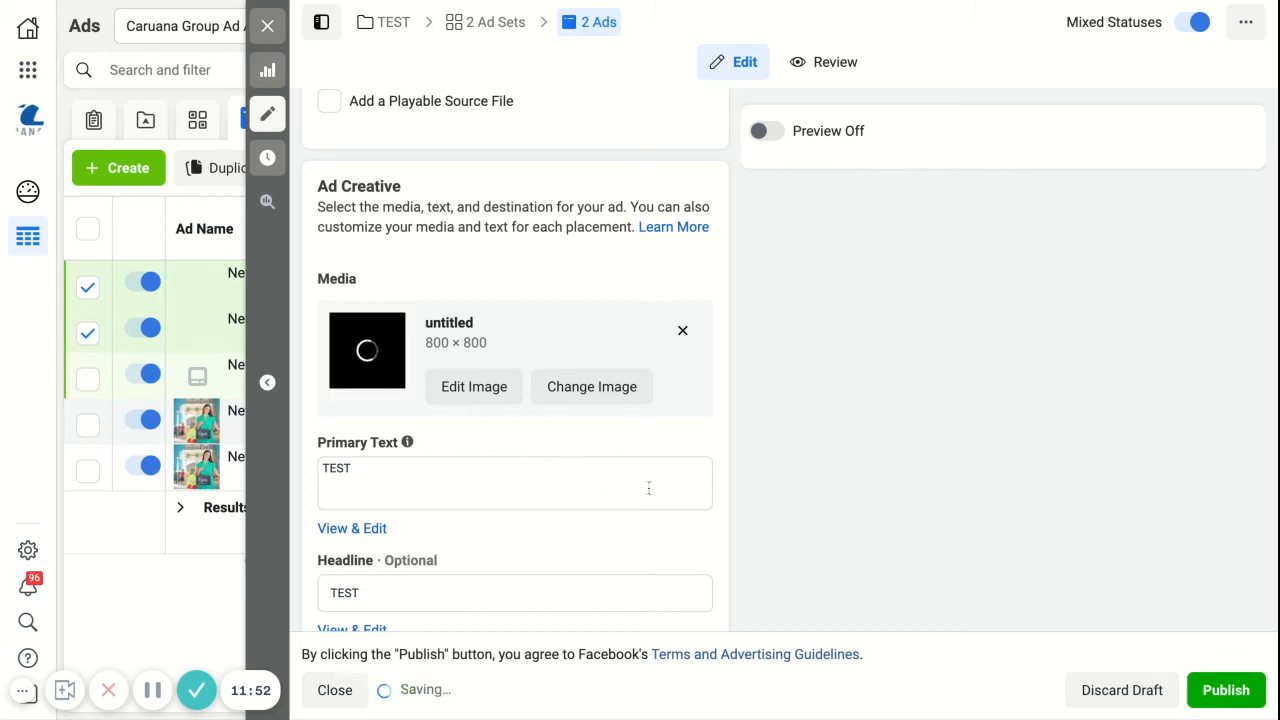
Step: Publish the two duplicated ads and close the ad editor
{"action": "left_click", "coordinate": [1240, 699]}
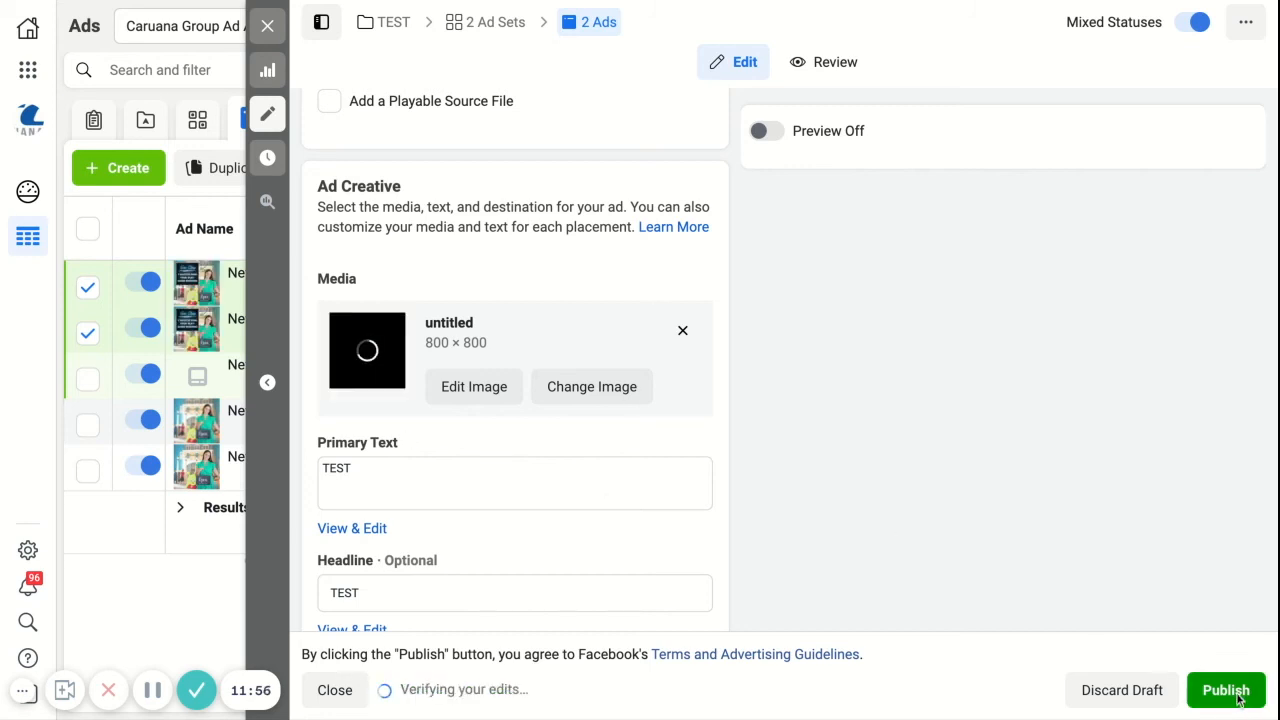
{"action": "scroll", "coordinate": [501, 183], "scroll_direction": "up", "scroll_amount": 8}
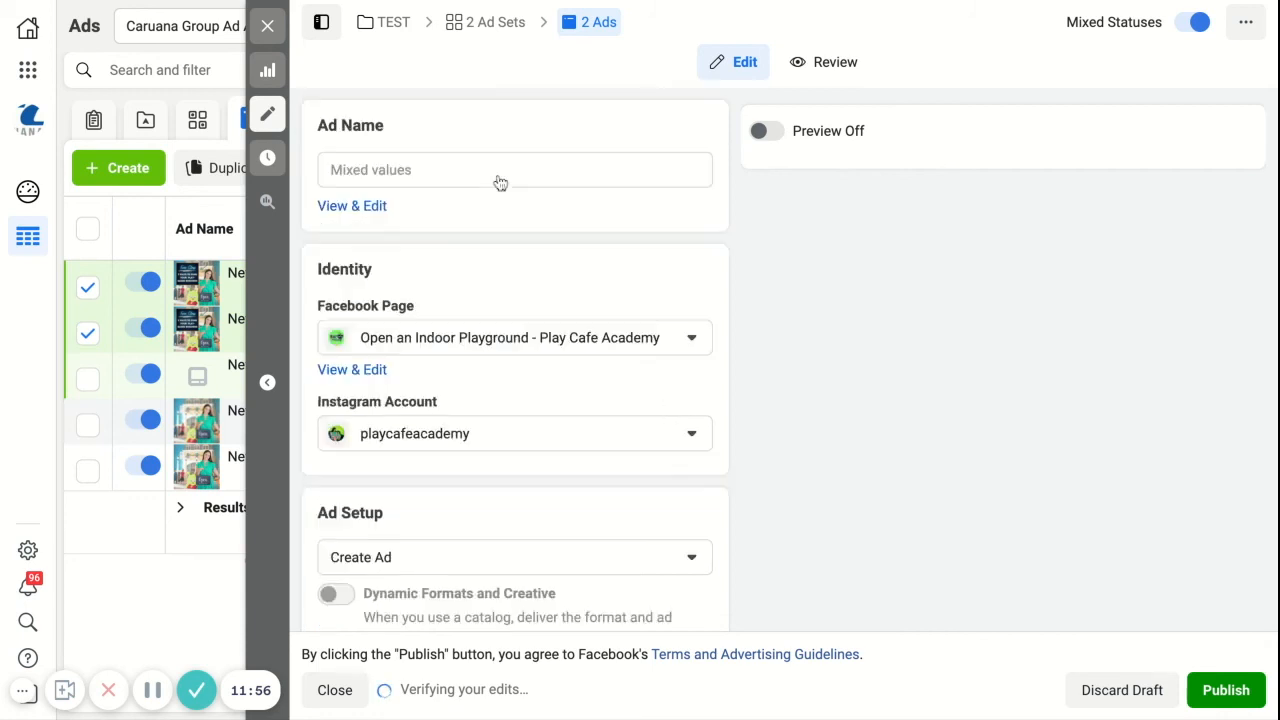
{"action": "left_click", "coordinate": [1247, 700]}
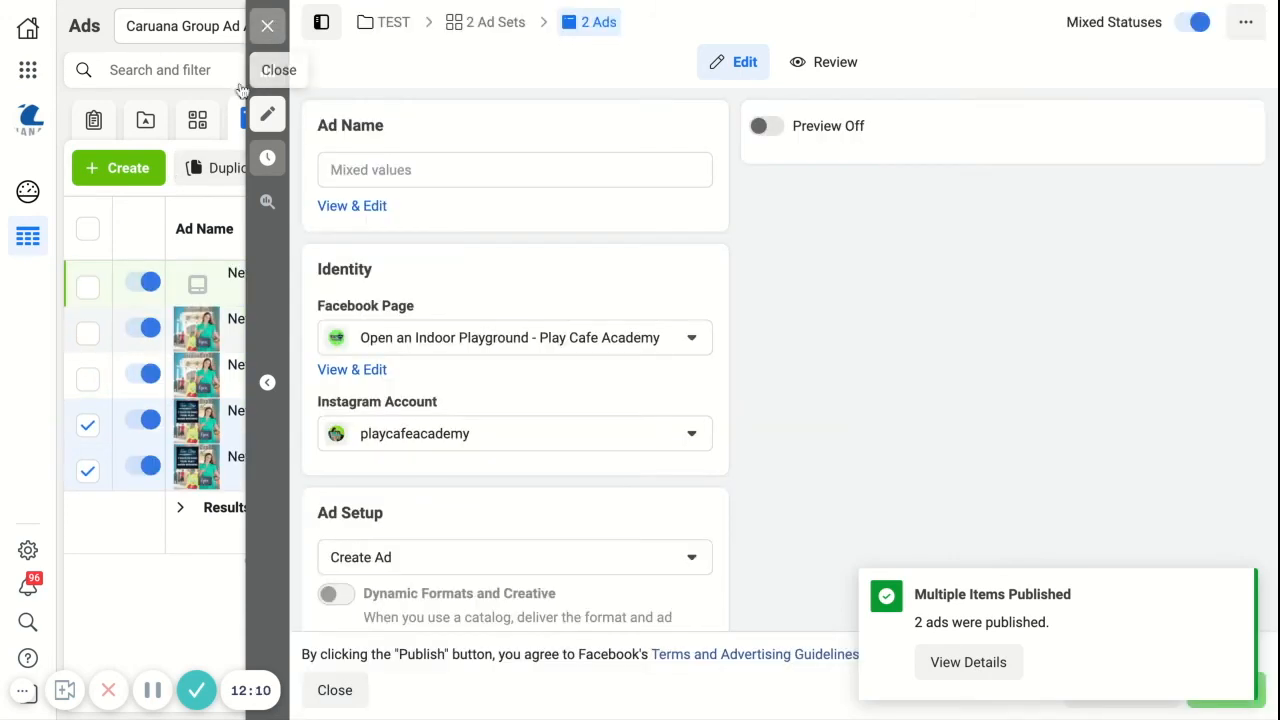
{"action": "left_click", "coordinate": [268, 26]}
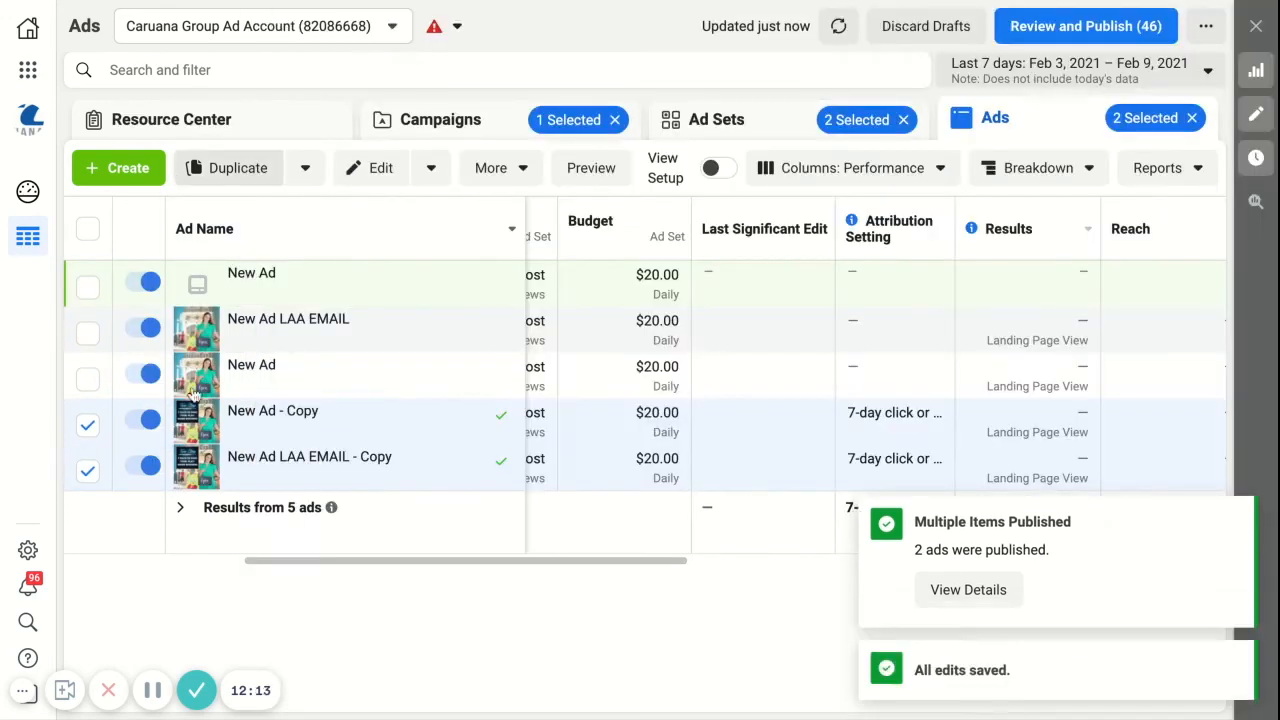
Step: Rename the copy of the LAA EMAIL ad to New Ad LAA EMAIL - IMAGE 2 and publish the change
{"action": "mouse_move", "coordinate": [332, 427]}
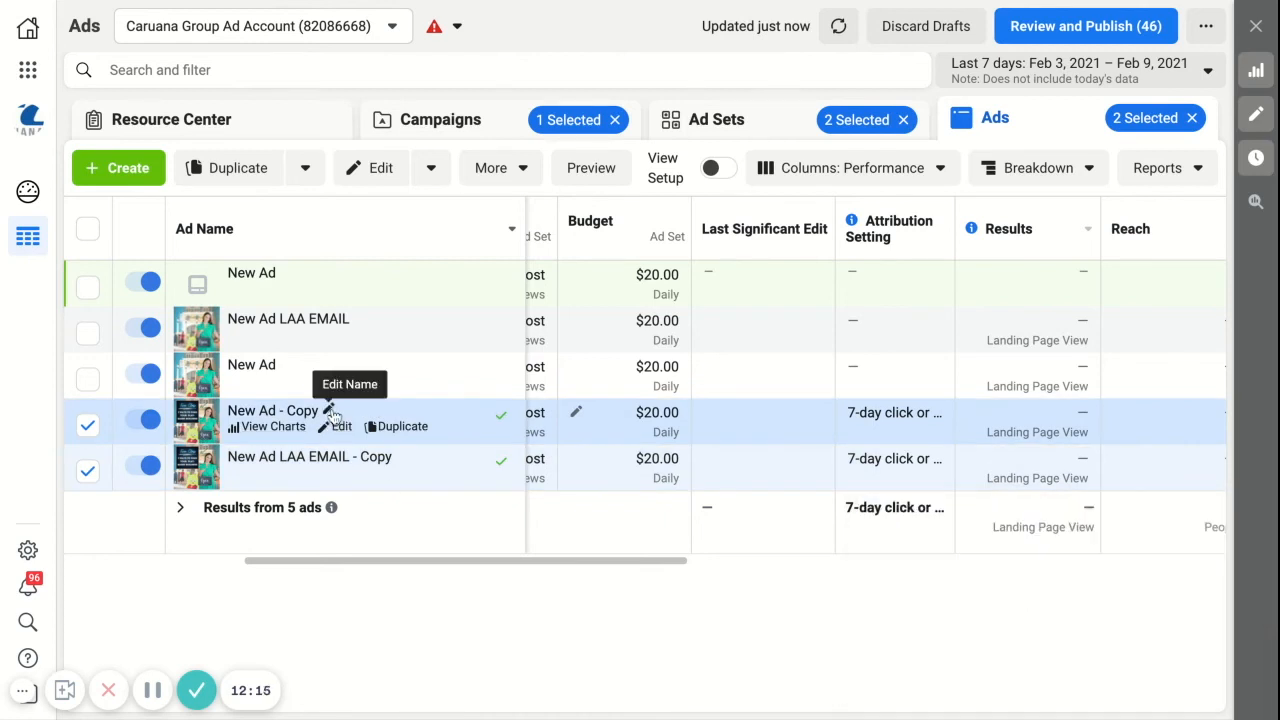
{"action": "left_click", "coordinate": [403, 462]}
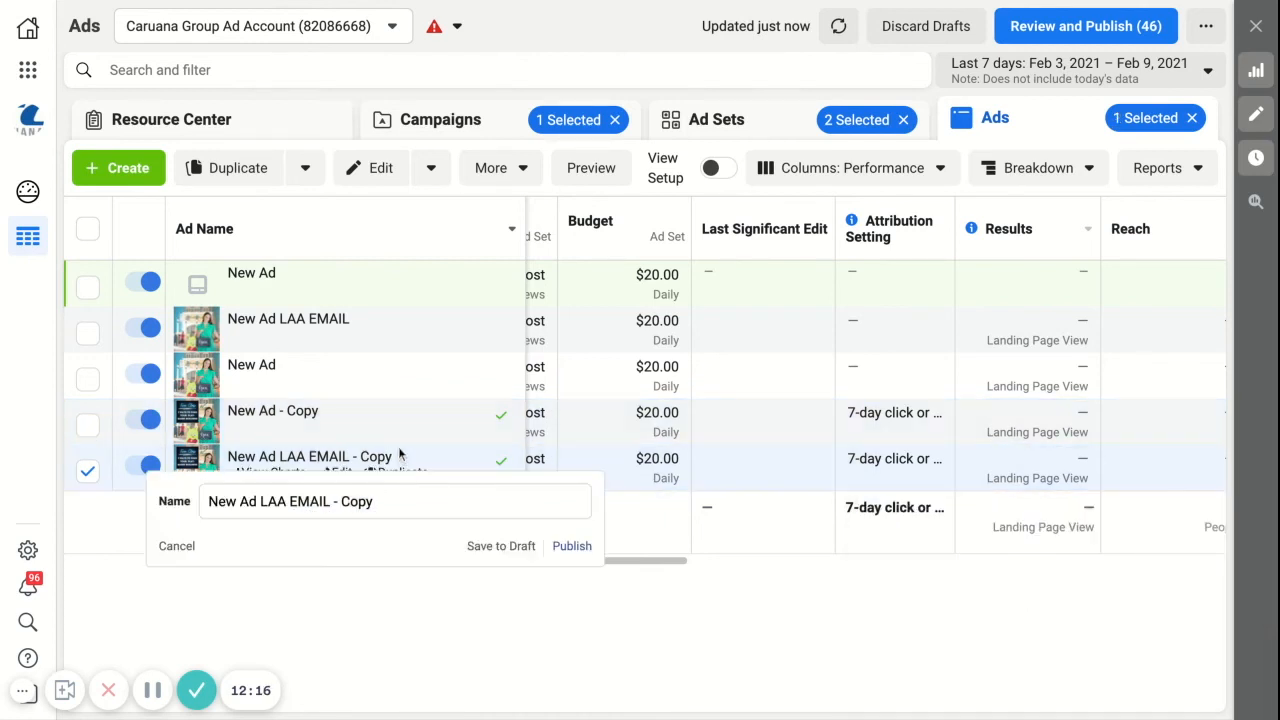
{"action": "double_click", "coordinate": [397, 494]}
{"action": "key", "text": "shift+Right"}
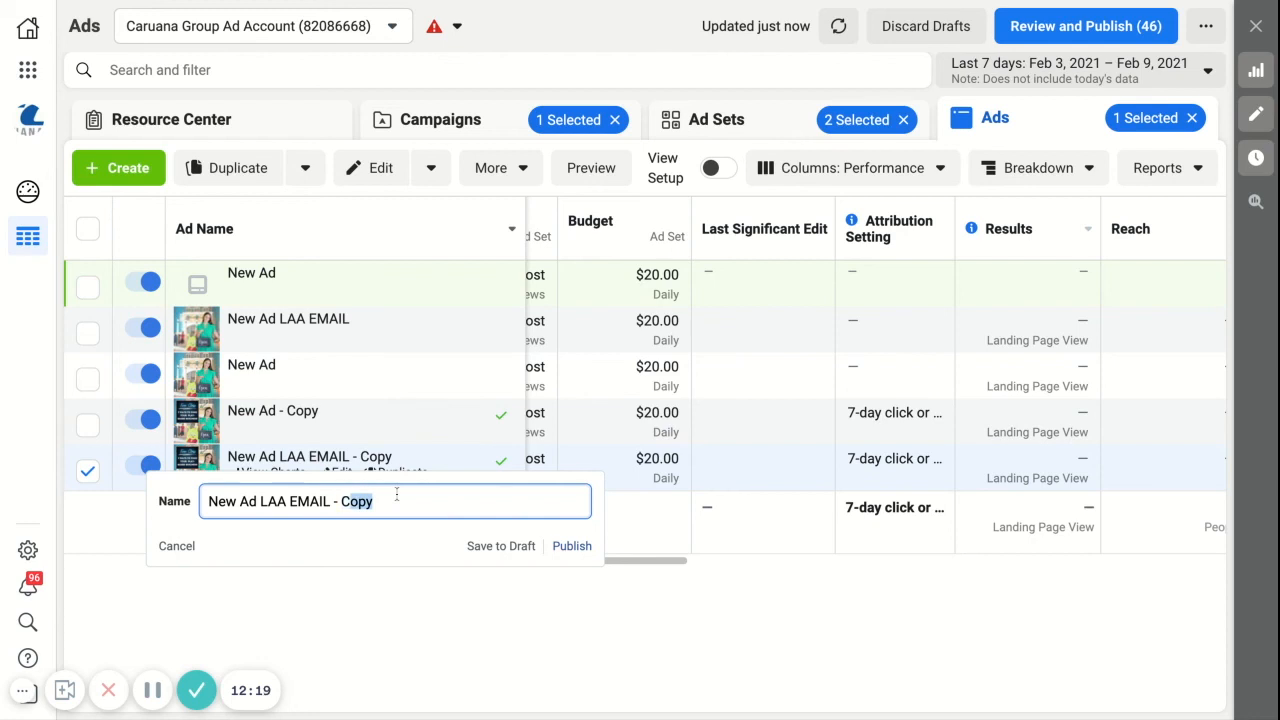
{"action": "key", "text": "BackSpace"}
{"action": "key", "text": "BackSpace"}
{"action": "type", "text": "IMAGE 2"}
{"action": "left_click", "coordinate": [570, 545]}
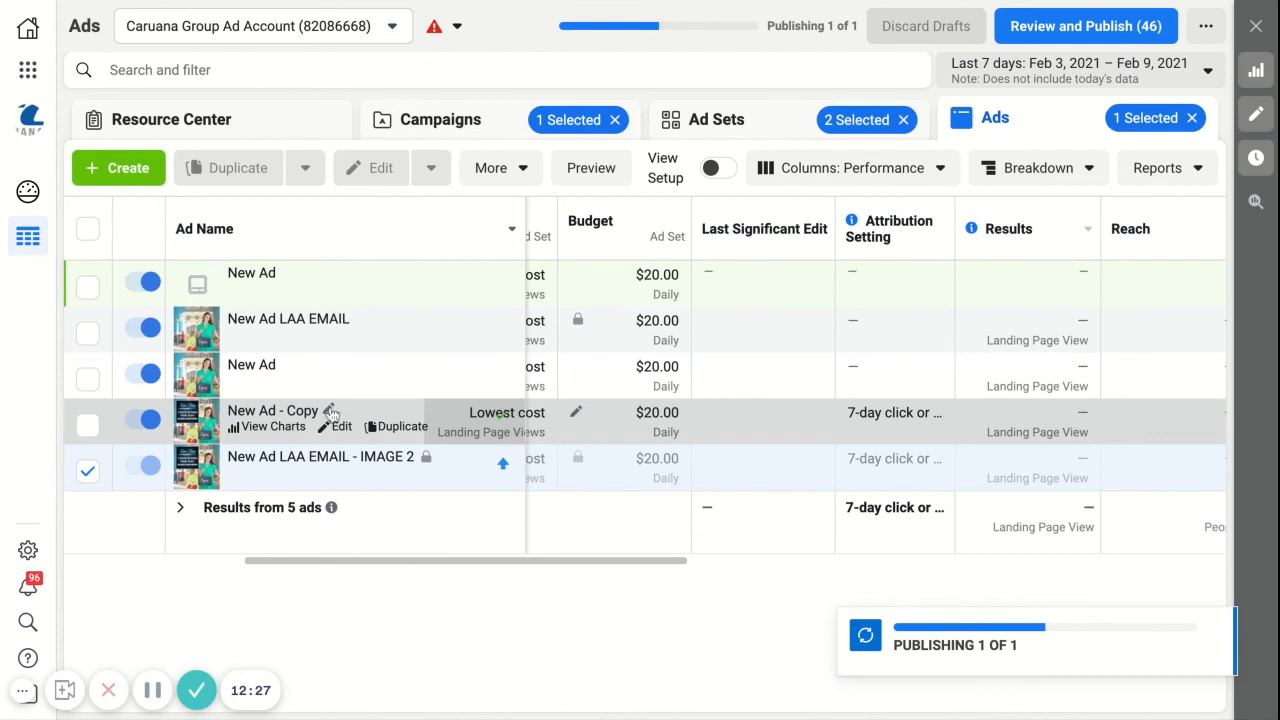
Step: Rename the other ad copy to New Ad - IMAGE 2 and publish the change
{"action": "left_click", "coordinate": [329, 410]}
{"action": "double_click", "coordinate": [316, 453]}
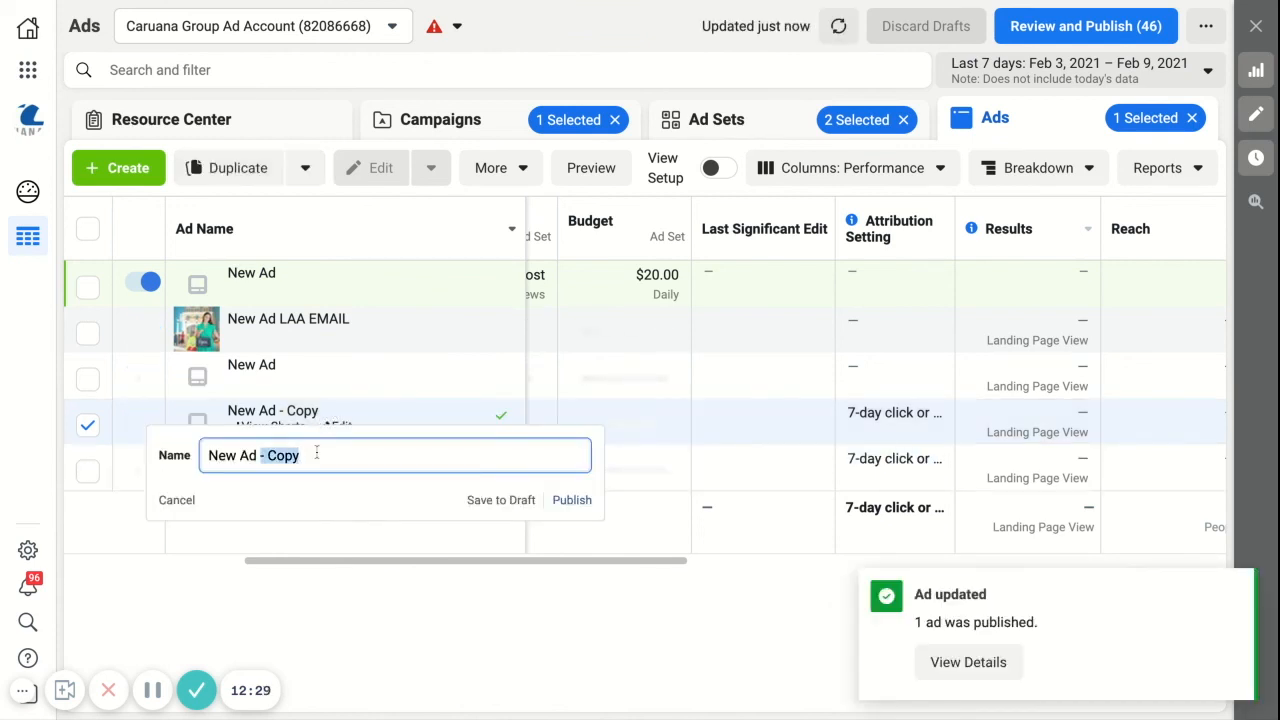
{"action": "type", "text": "M"}
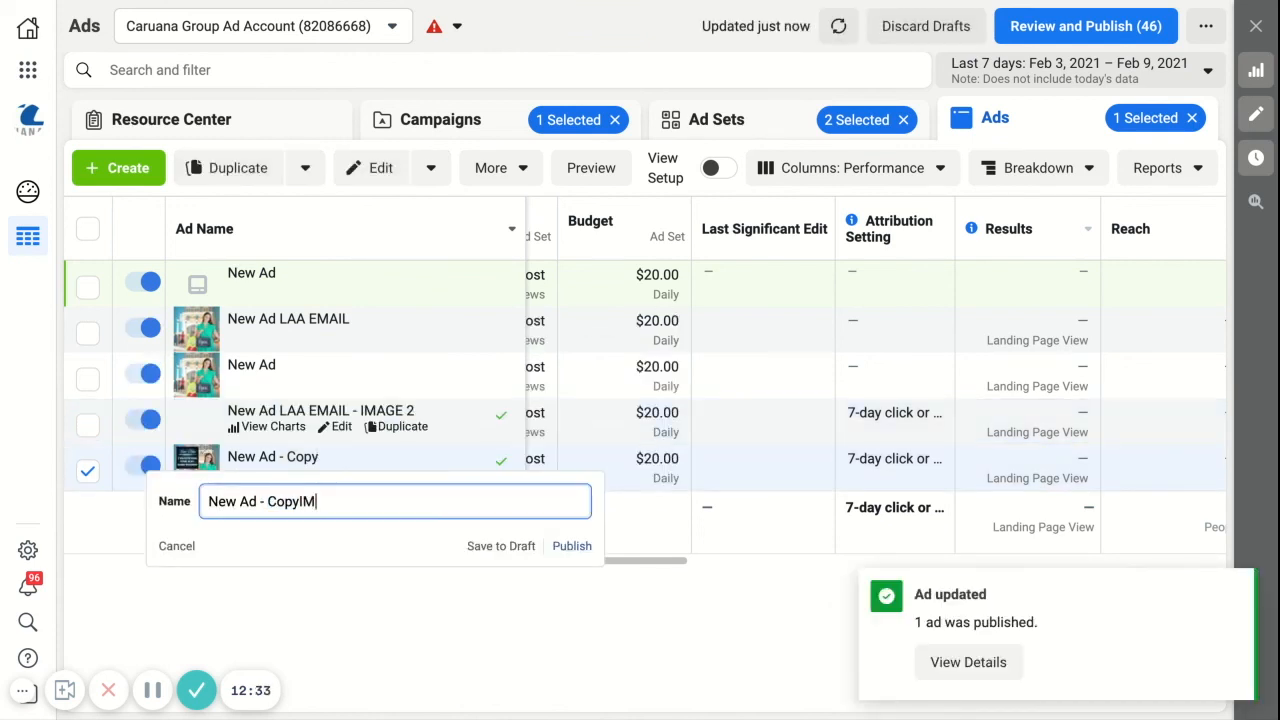
{"action": "double_click", "coordinate": [305, 502]}
{"action": "type", "text": "IMAGE "}
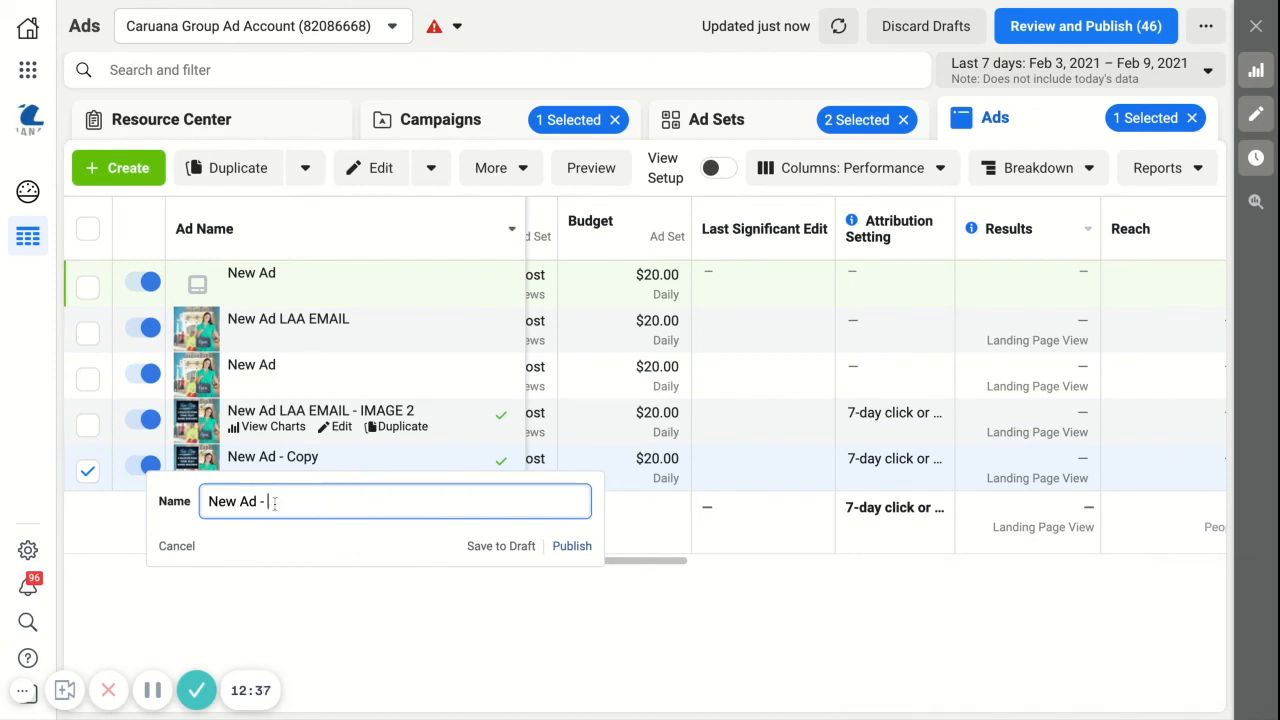
{"action": "type", "text": "2"}
{"action": "key", "text": "Return"}
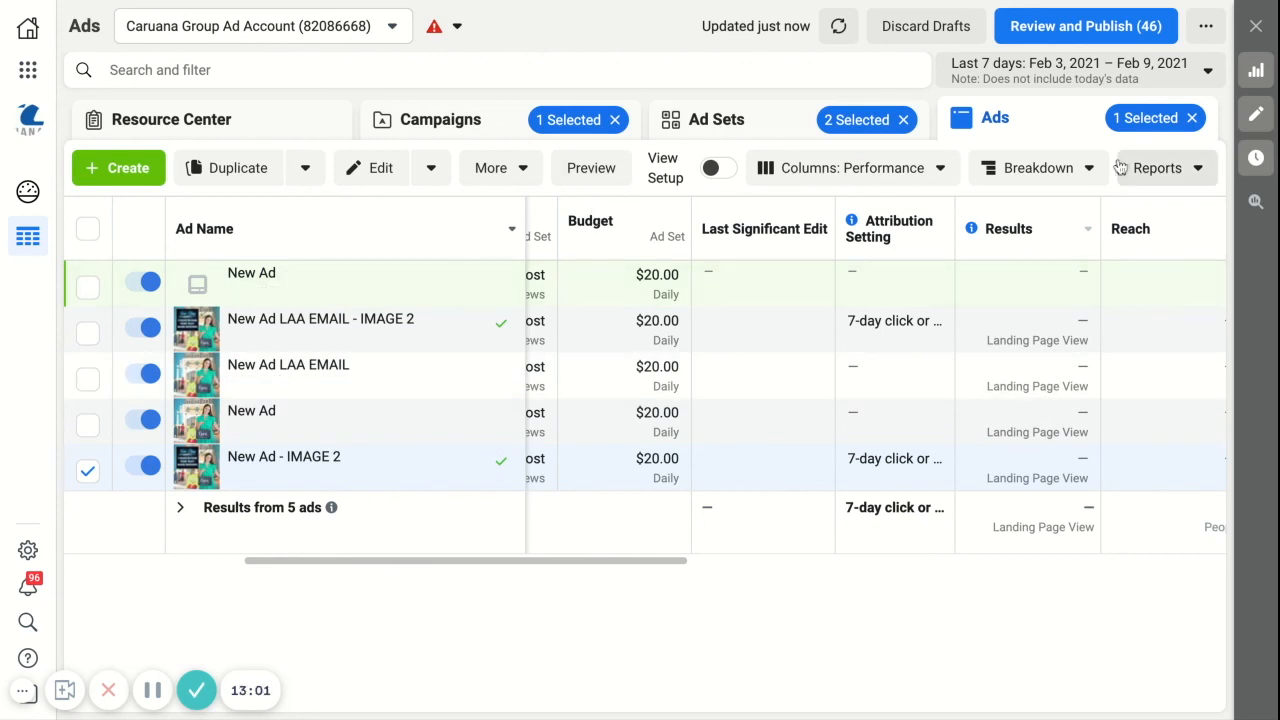
Step: Review the TEST campaign in the campaign list and its two selected lookalike ad sets
{"action": "left_click", "coordinate": [425, 122]}
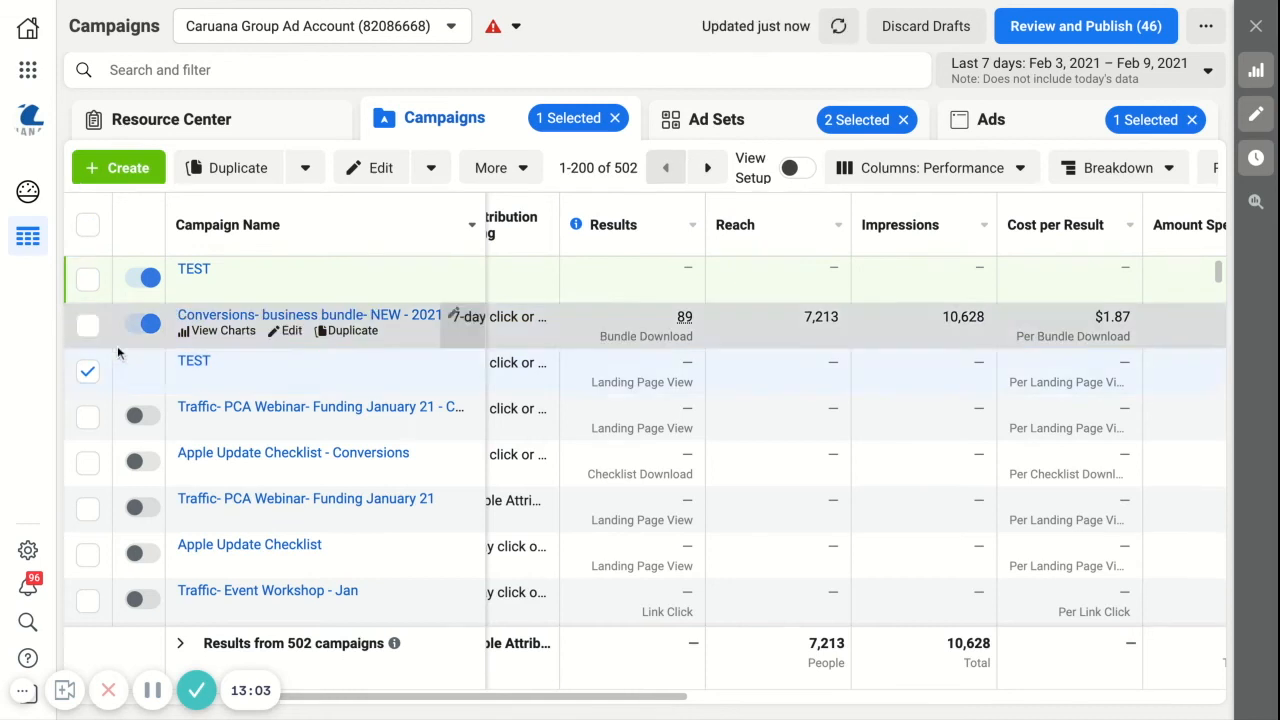
{"action": "left_click", "coordinate": [728, 131]}
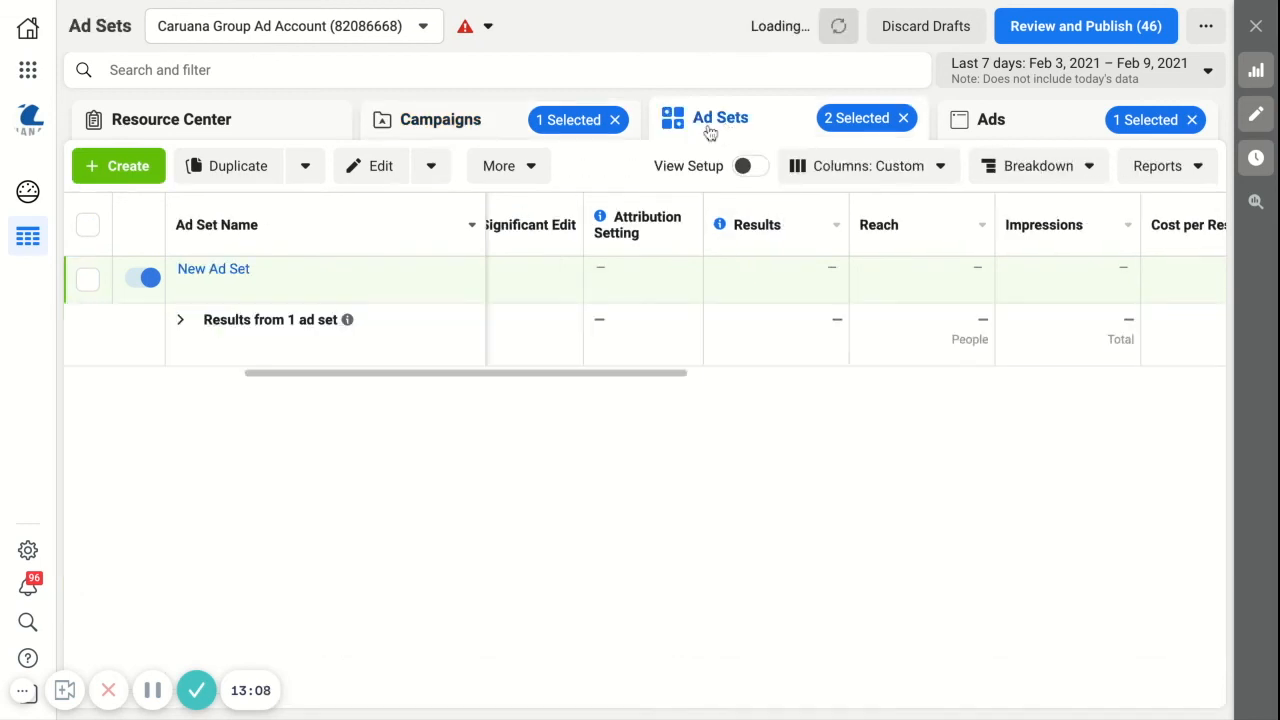
Step: Show the ads of the two selected ad sets, clear the New Ad - IMAGE 2 selection, and compare the ads' performance and delivery columns
{"action": "left_click", "coordinate": [1030, 127]}
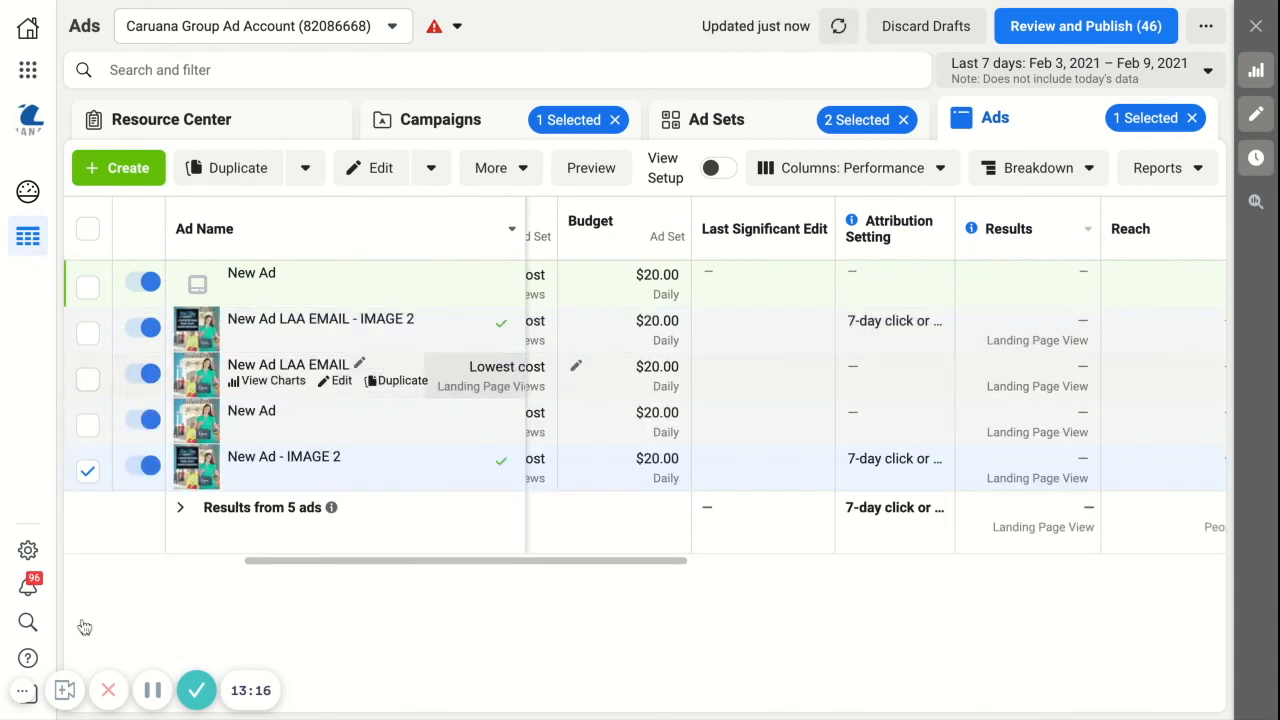
{"action": "left_click", "coordinate": [87, 470]}
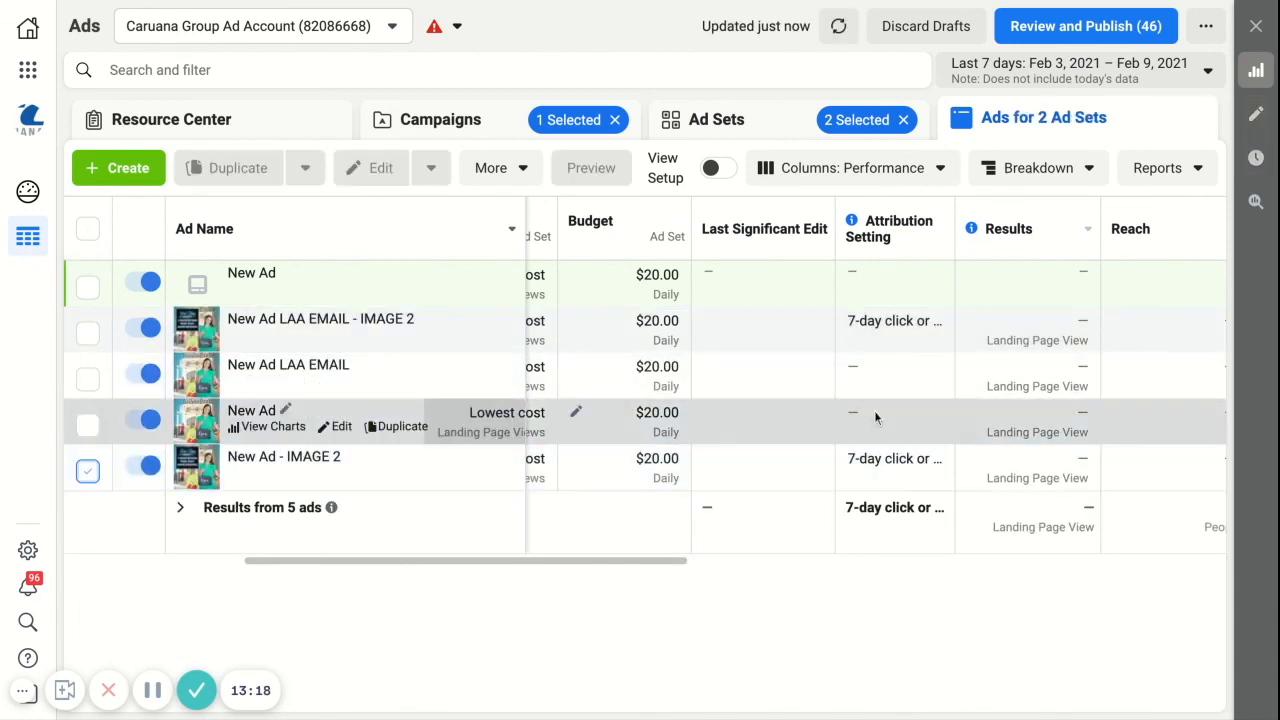
{"action": "scroll", "coordinate": [1157, 423], "scroll_direction": "right", "scroll_amount": 3}
{"action": "scroll", "coordinate": [1157, 423], "scroll_direction": "right", "scroll_amount": 4}
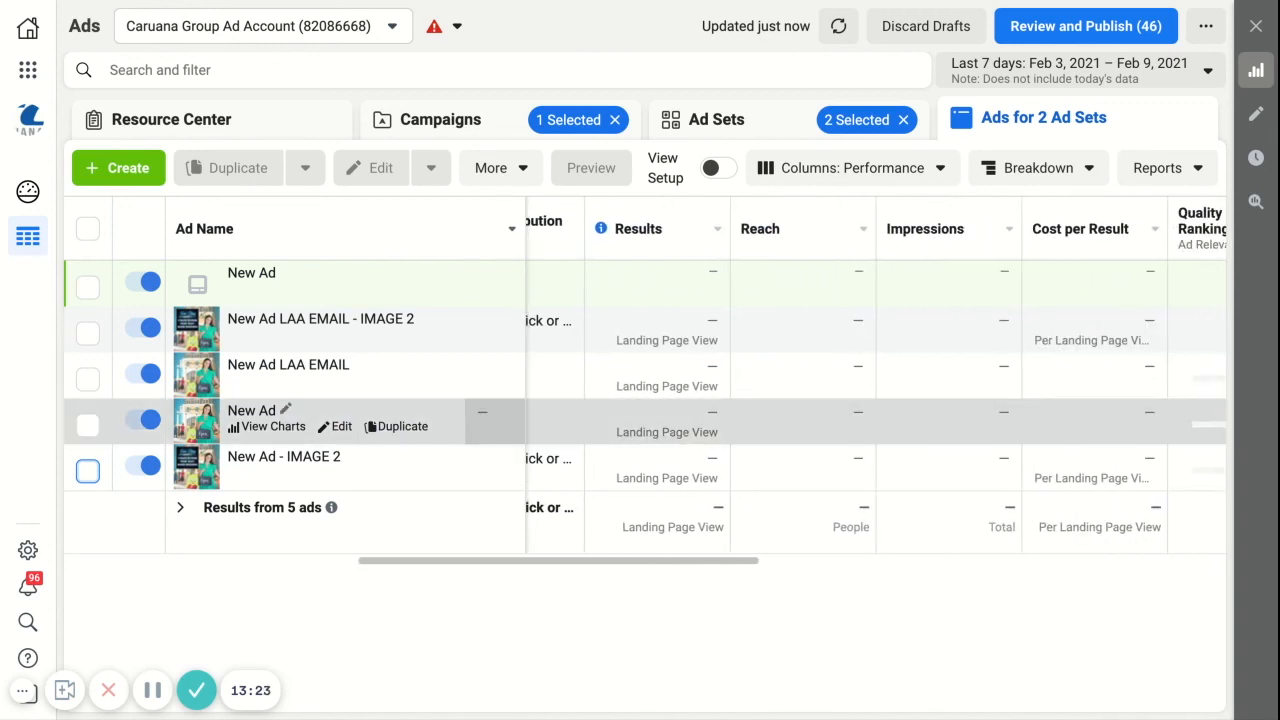
{"action": "scroll", "coordinate": [1157, 423], "scroll_direction": "left", "scroll_amount": 1}
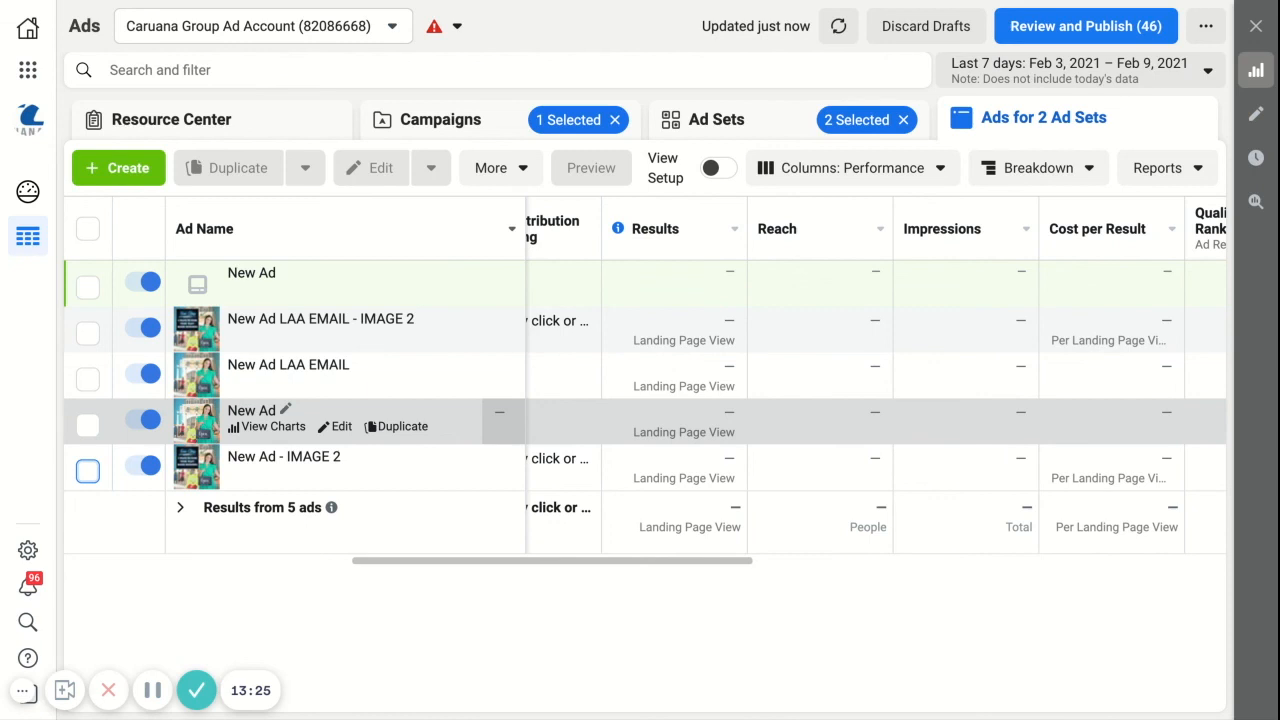
{"action": "scroll", "coordinate": [1157, 423], "scroll_direction": "left", "scroll_amount": 8}
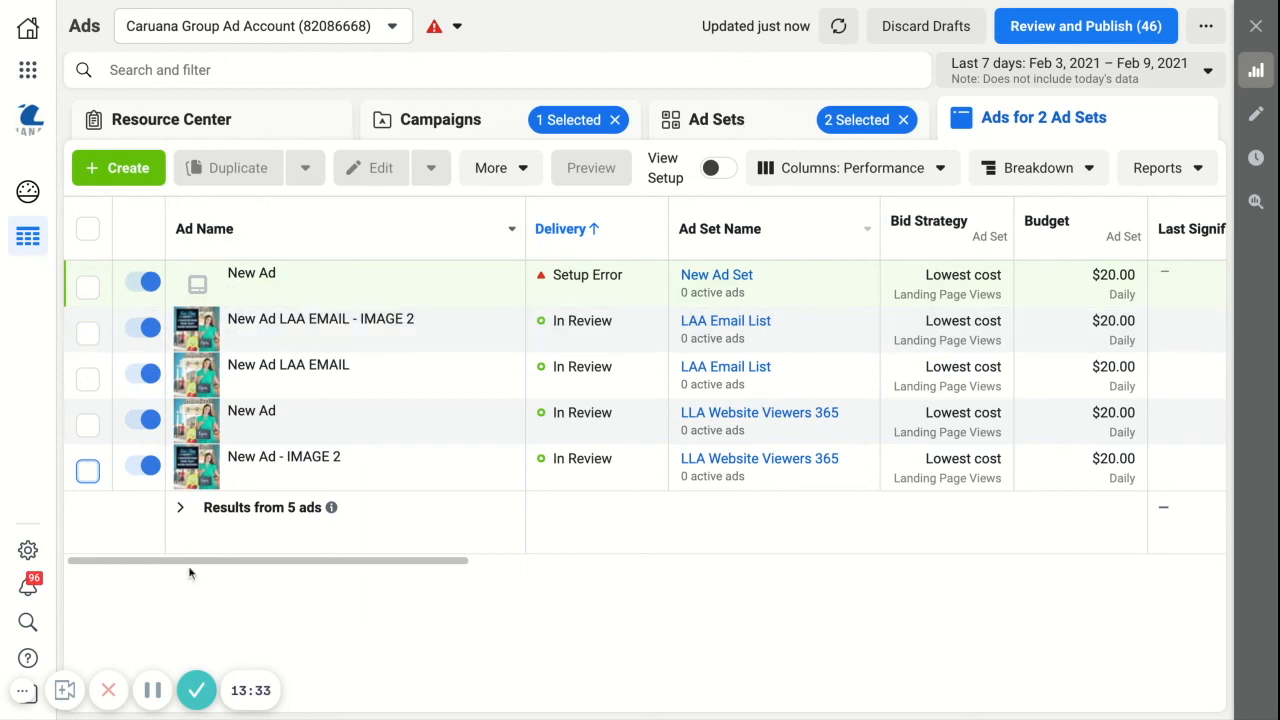
{"action": "left_click", "coordinate": [197, 690]}
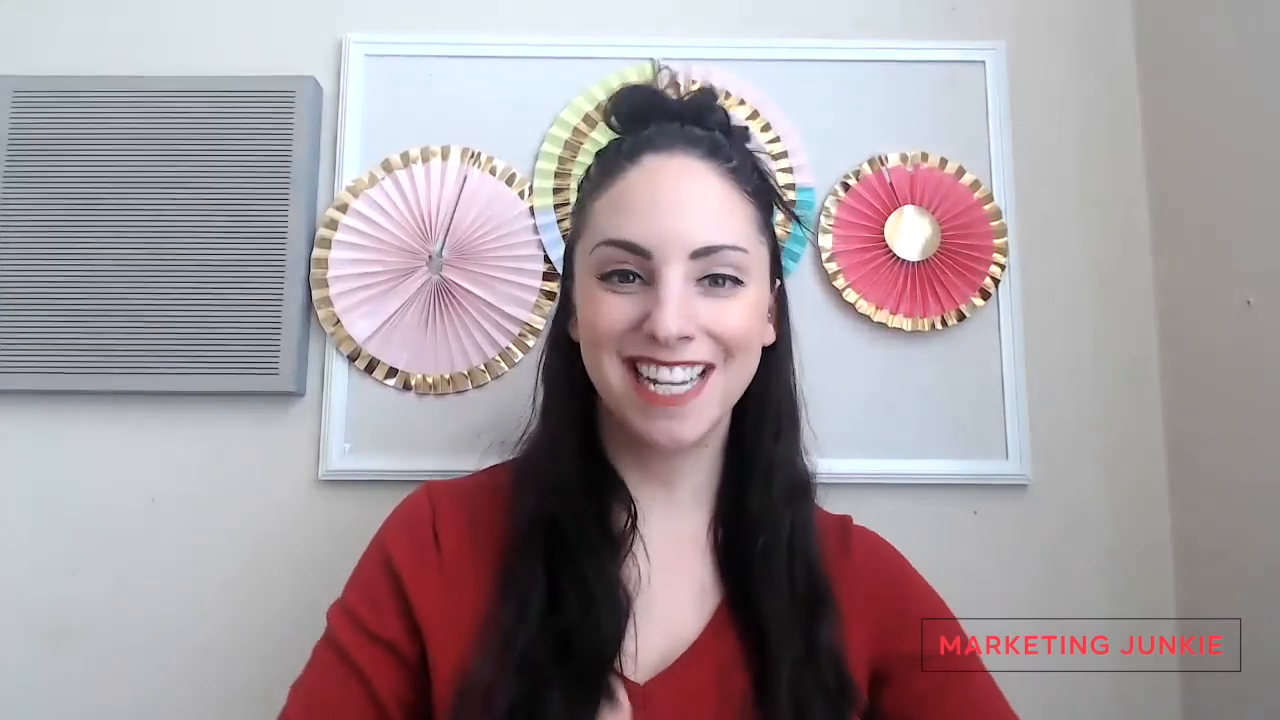